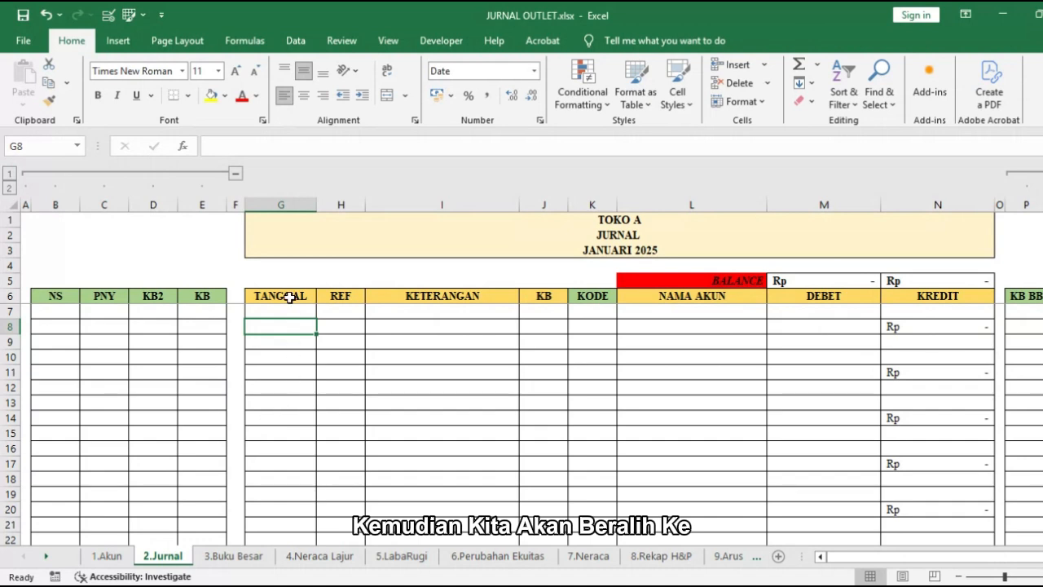
Step: Fill rows 7 and 8 of the journal with the date 31/01/2025 and the description Pemasukan Outlet
click(287, 313)
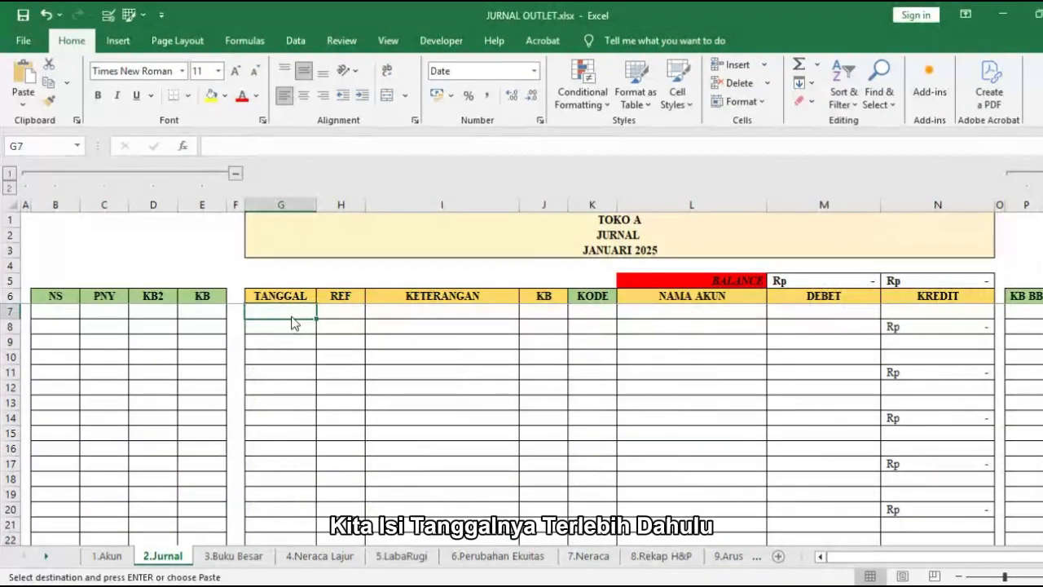
text(31/01/2025 31/01/2025)
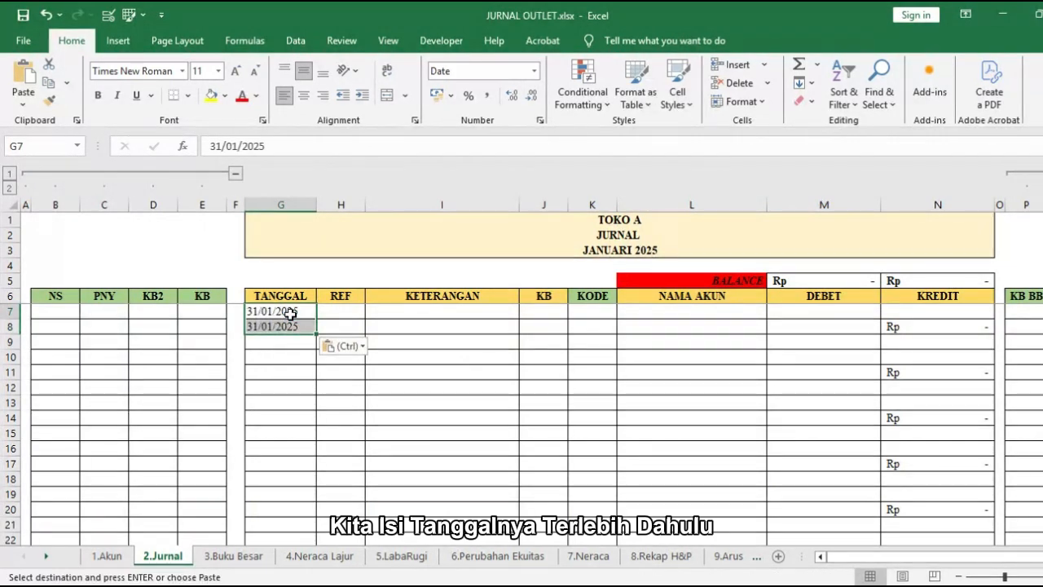
click(379, 318)
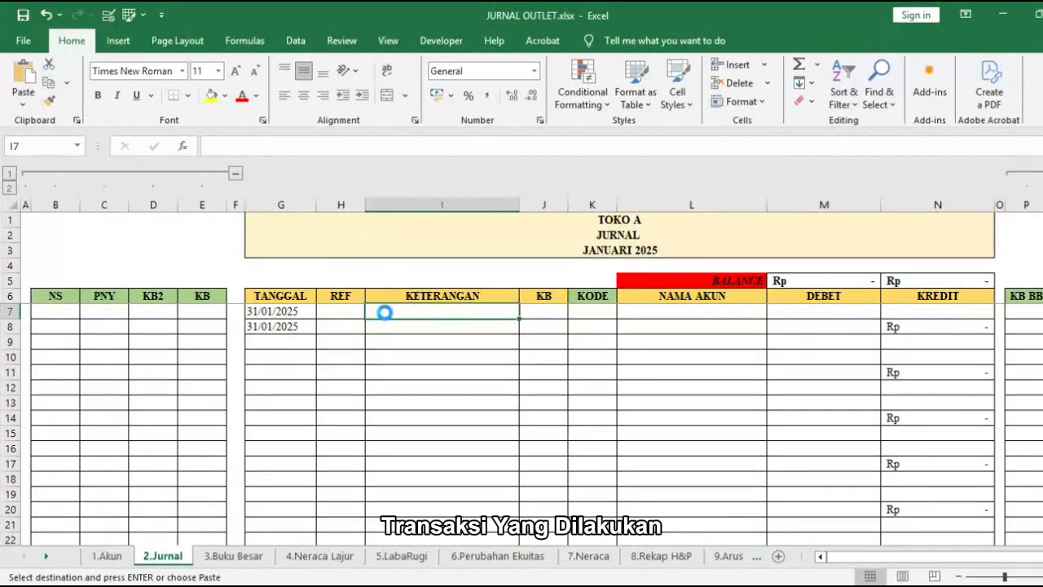
drag(386, 316, 432, 324)
text(Pemasukan Outlet Pemasukan Outlet)
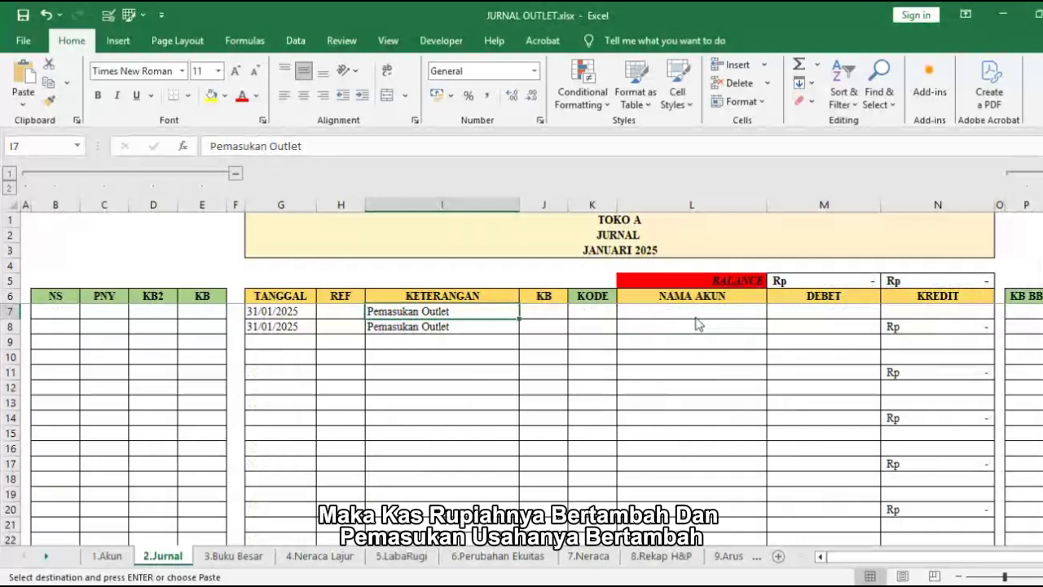
Step: Assign the accounts Kas Rupiah (L7) and Pemasukan Usaha (L8) to the outlet income entry and enter a debit of Rp 34.795.999 in M7
click(696, 314)
text(Kas Rupiah Pemasukan Usaha)
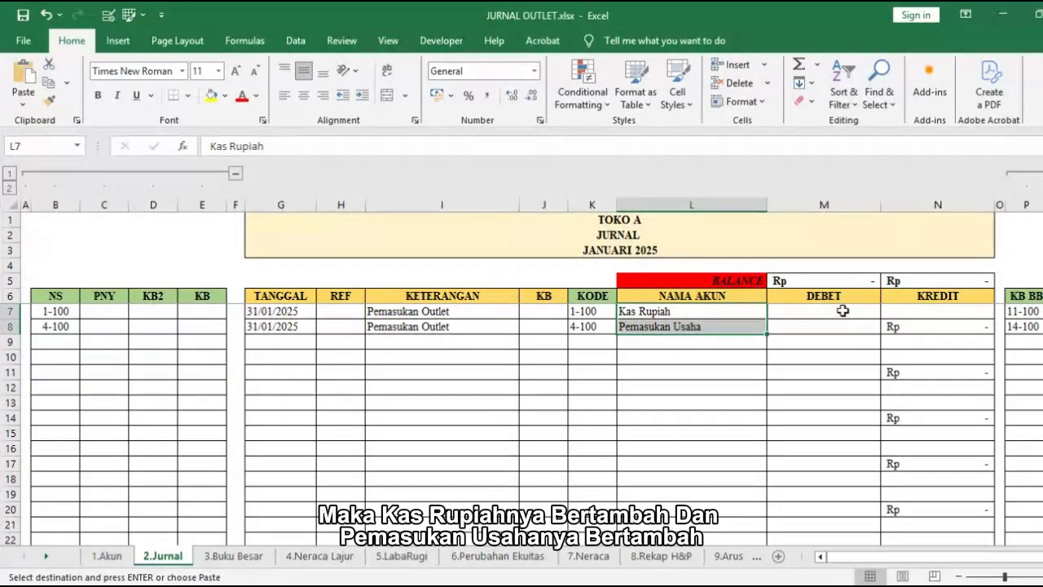
click(842, 311)
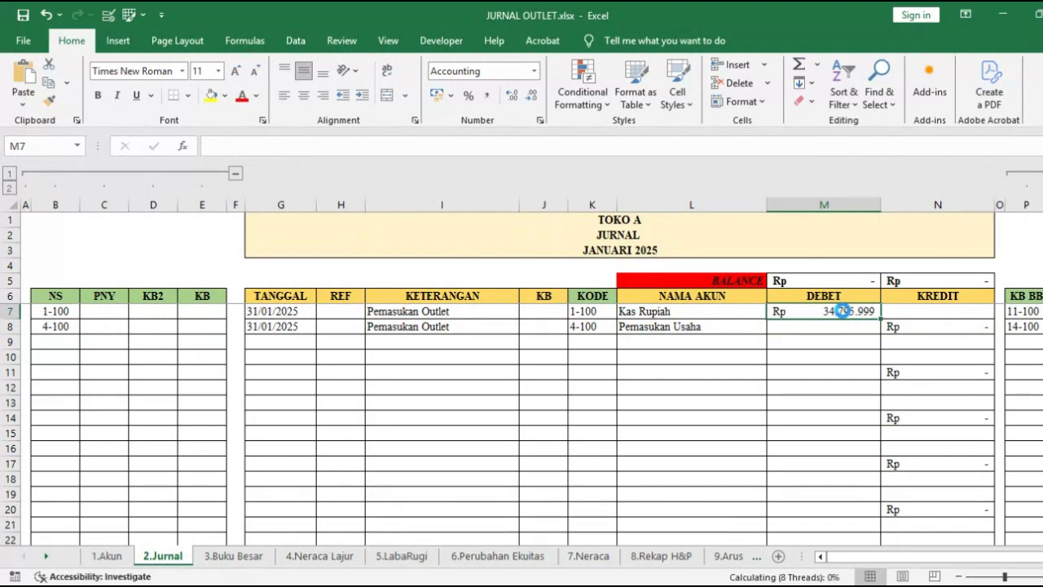
Step: Copy the two 31/01/2025 dates to G10:G11 and enter the description Pemasukan Go Food in I10:I11
drag(277, 311, 287, 341)
key(ctrl+c)
click(285, 355)
key(ctrl+v)
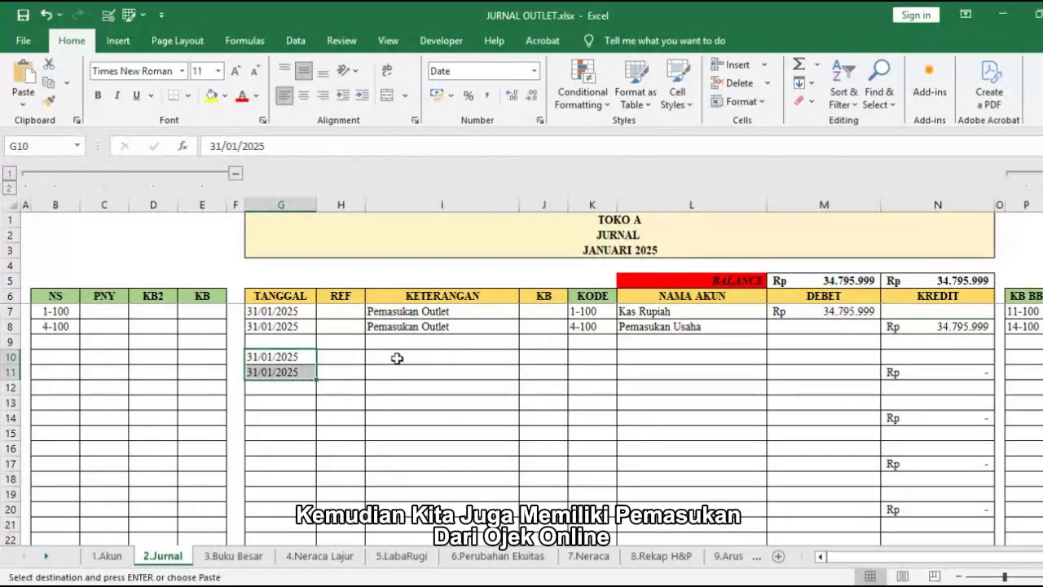
drag(396, 359, 407, 371)
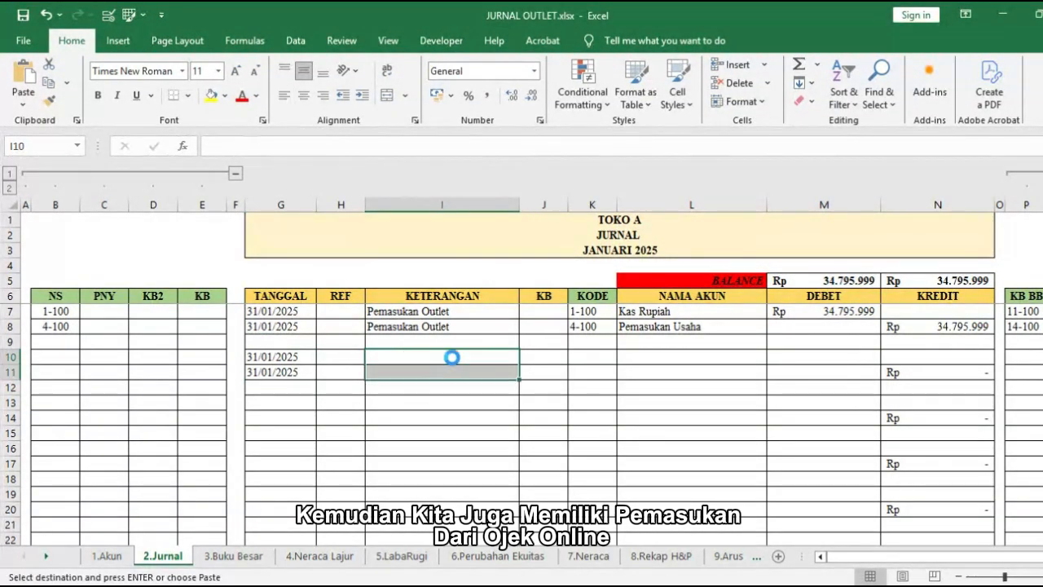
text(Pemasukan Go Food Pemasukan Go Food)
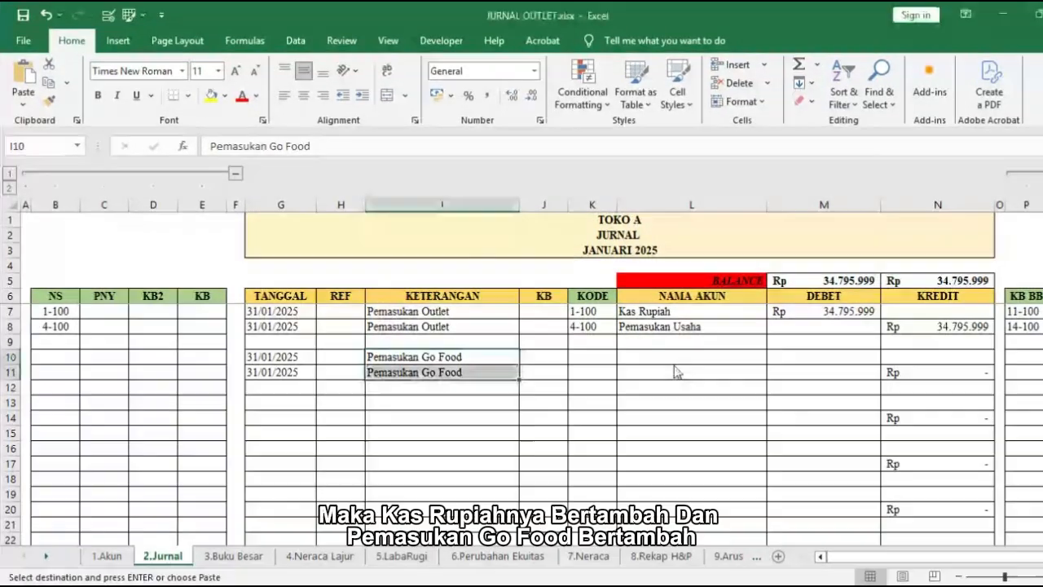
Step: Assign Kas Rupiah (L10) and Pemasukan Go Food (L11) as accounts and enter a debit of Rp 18.370.000 in M10
click(673, 357)
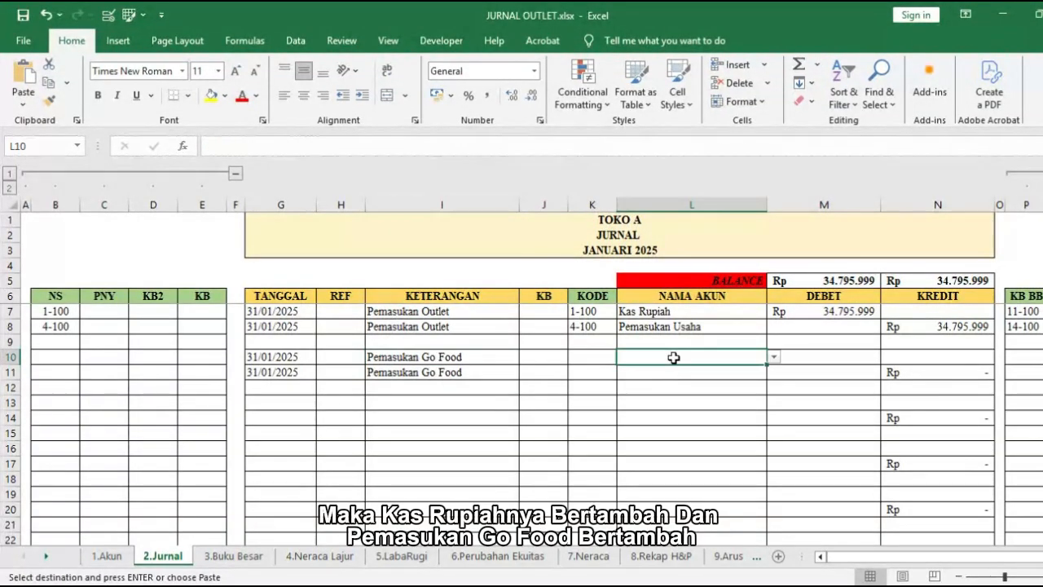
key(Return)
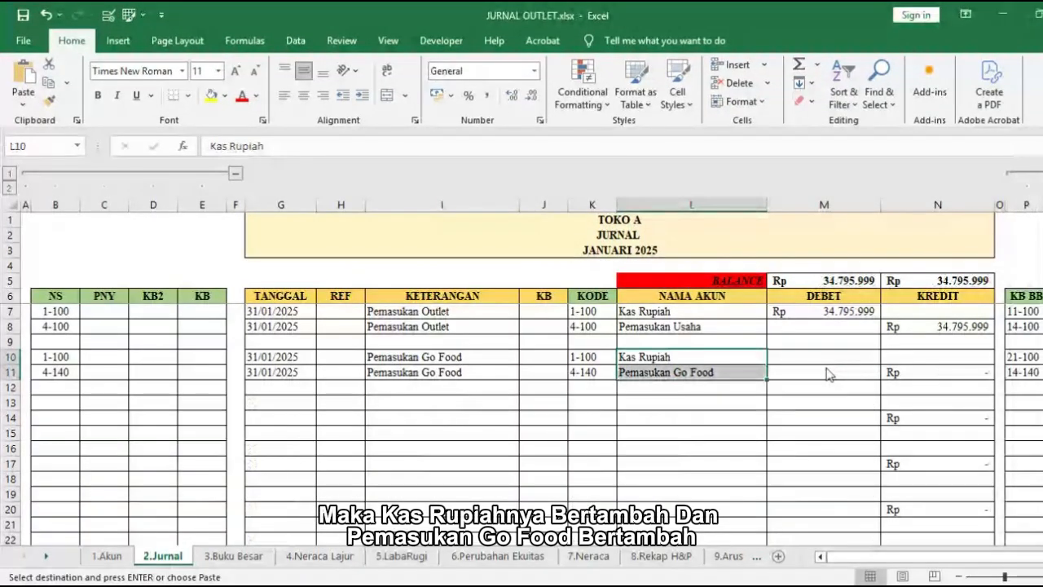
click(809, 356)
text(Rp 18.370.000)
Step: Examine the account names offered for cell L9 without choosing one
click(759, 372)
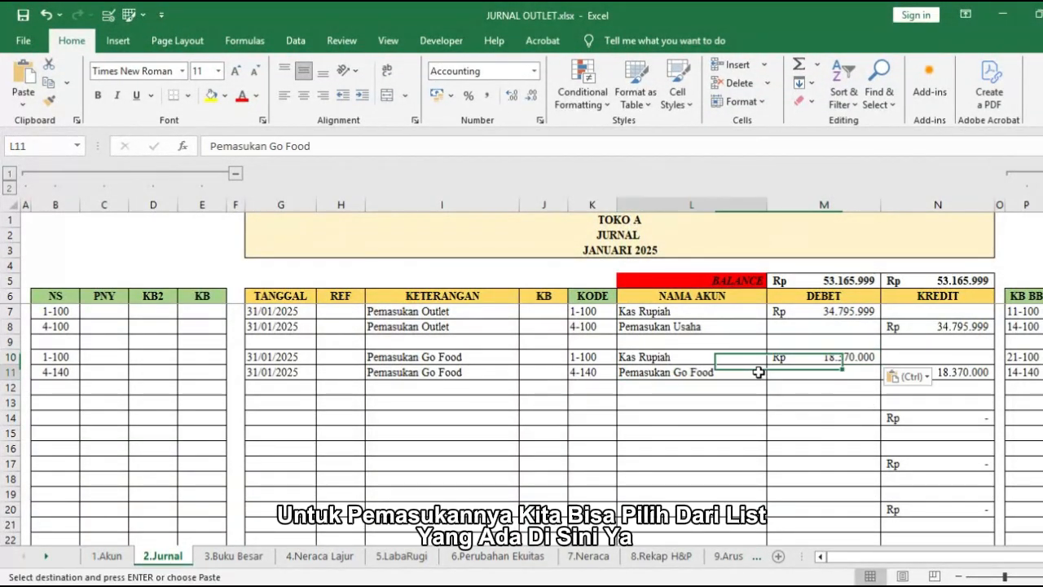
click(748, 356)
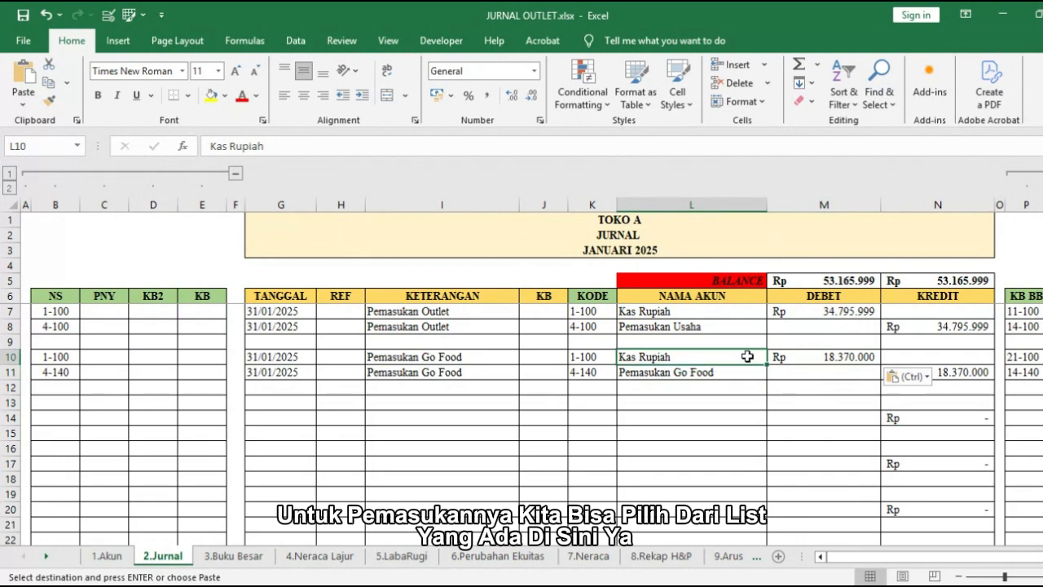
click(739, 340)
click(772, 343)
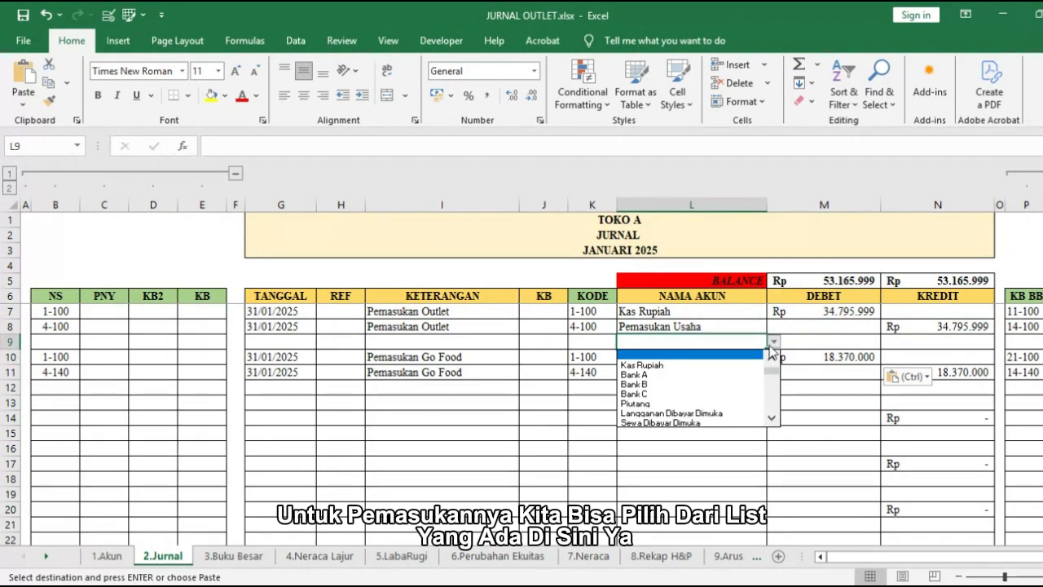
mouse_move(772, 371)
mouse_down()
mouse_move(772, 405)
mouse_move(772, 370)
mouse_up()
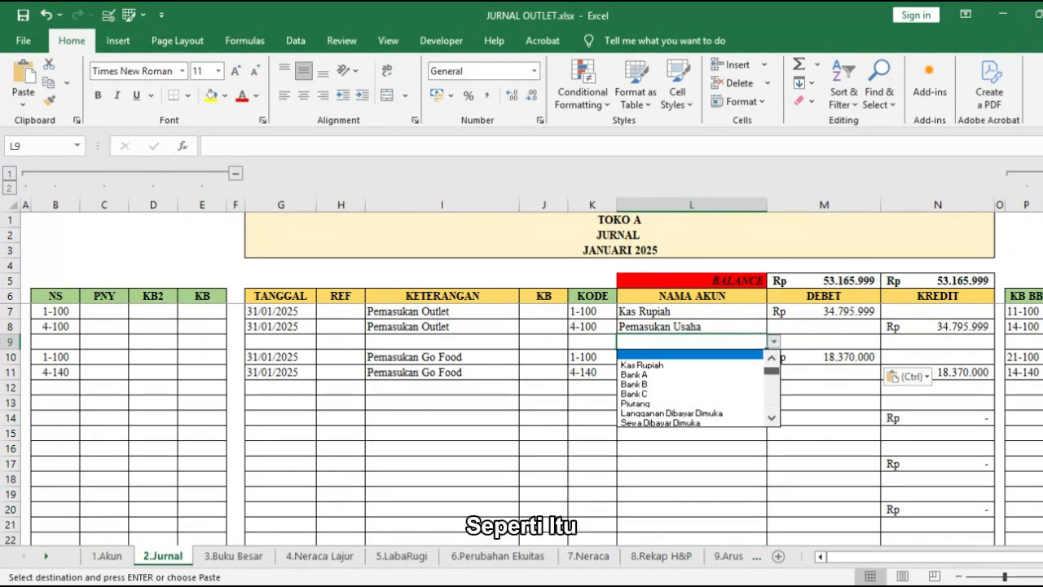
click(508, 394)
Step: Copy the Go Food entry's dates to G13:G14 and enter the description Pemasukan Lain lain in I13:I14
drag(273, 357, 274, 372)
key(ctrl+c)
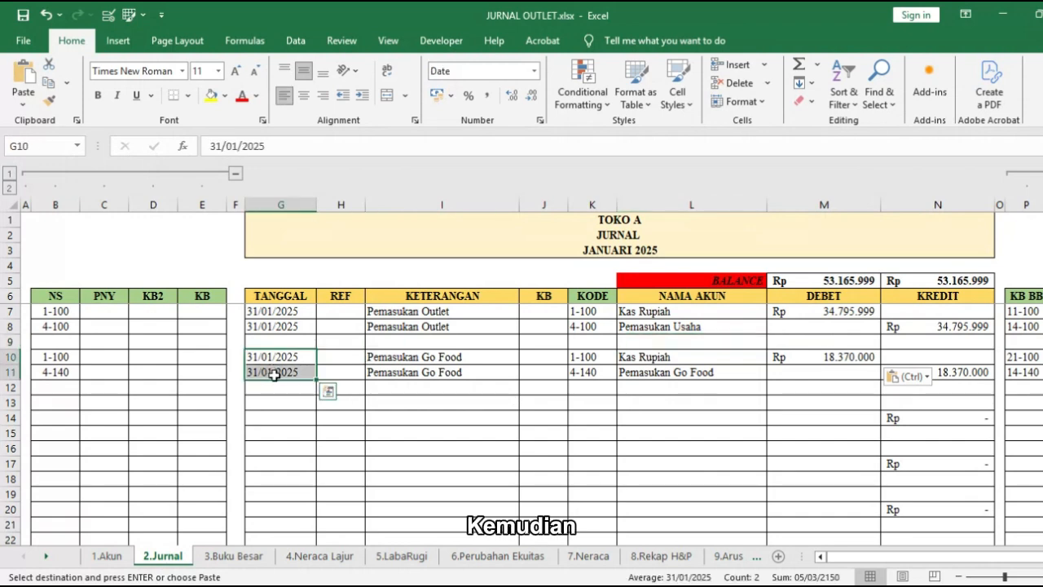
click(279, 402)
key(ctrl+v)
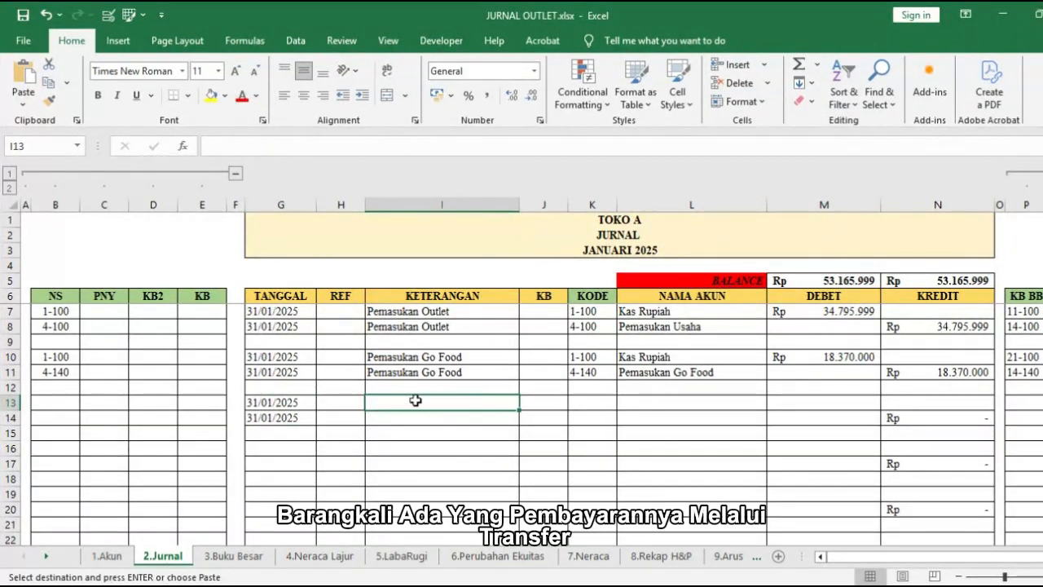
drag(415, 400, 467, 415)
key(ctrl+v)
Step: Choose Kas Rupiah in L13 and Pemasukan Lain Lain in L14 as accounts, and enter a debit of Rp 510.000 in M13
click(737, 403)
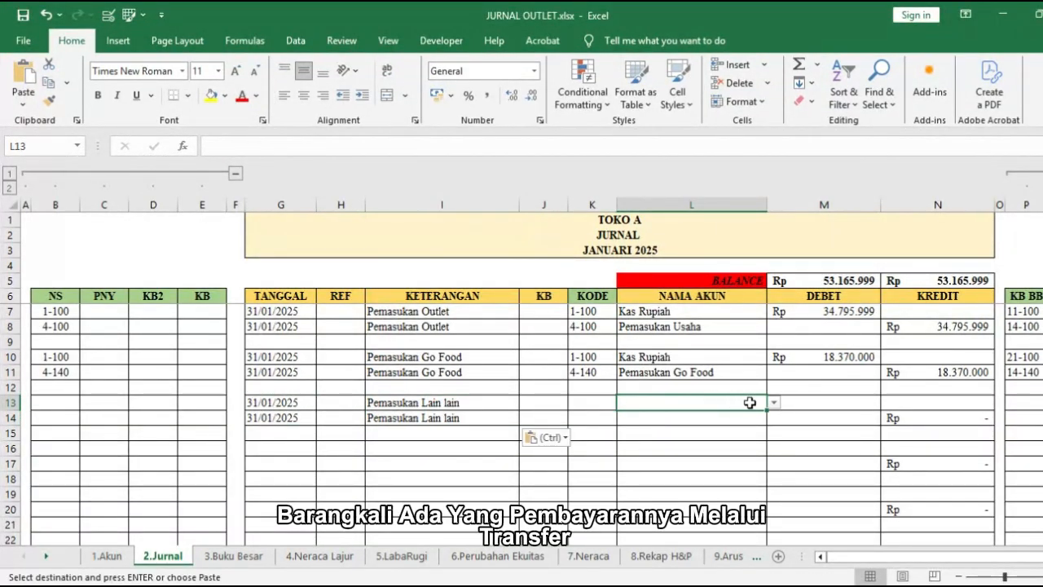
click(774, 403)
click(738, 424)
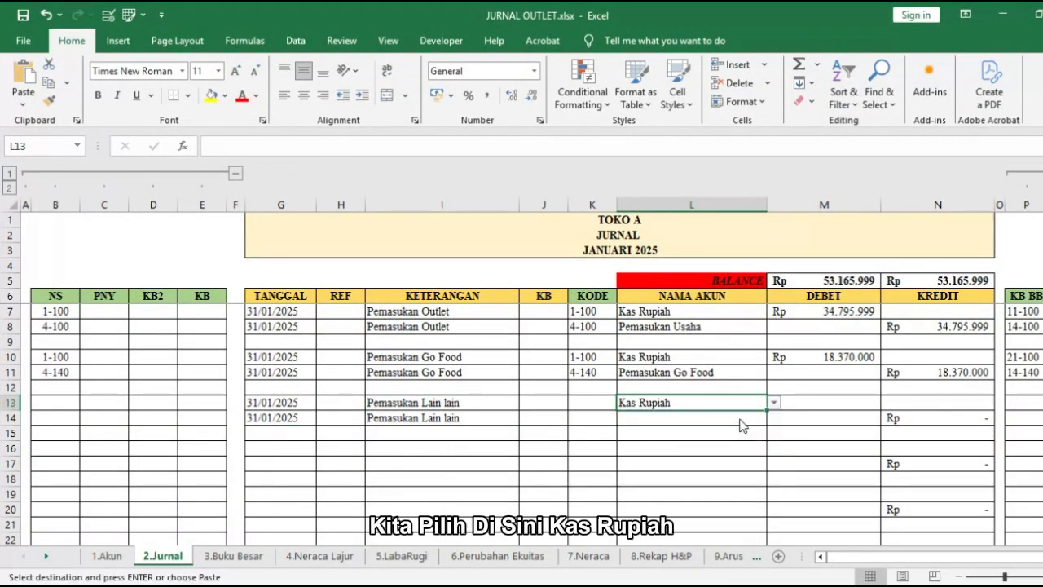
click(740, 417)
click(773, 418)
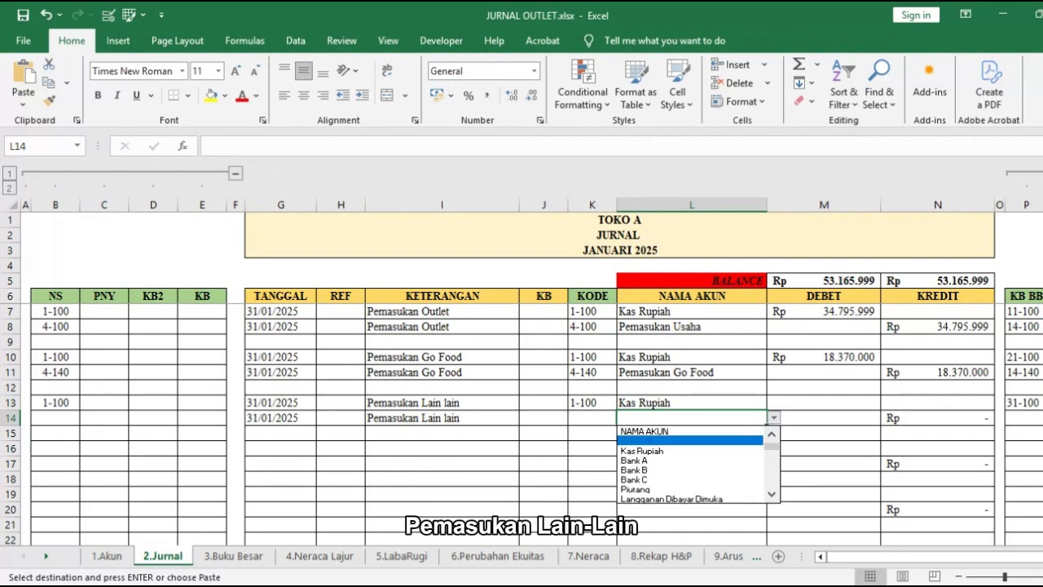
scroll(693, 464, down, 10)
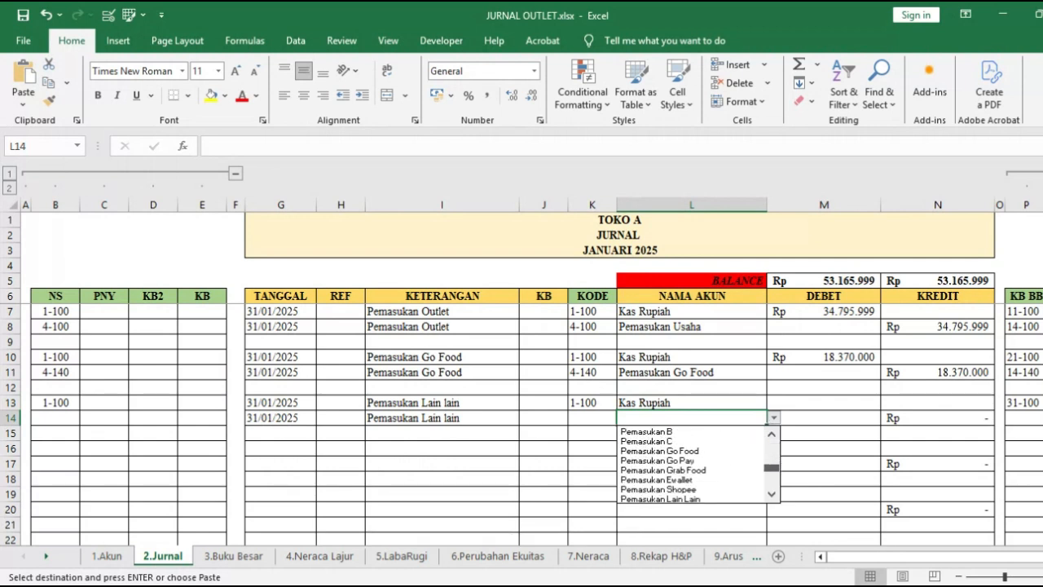
click(733, 470)
click(789, 404)
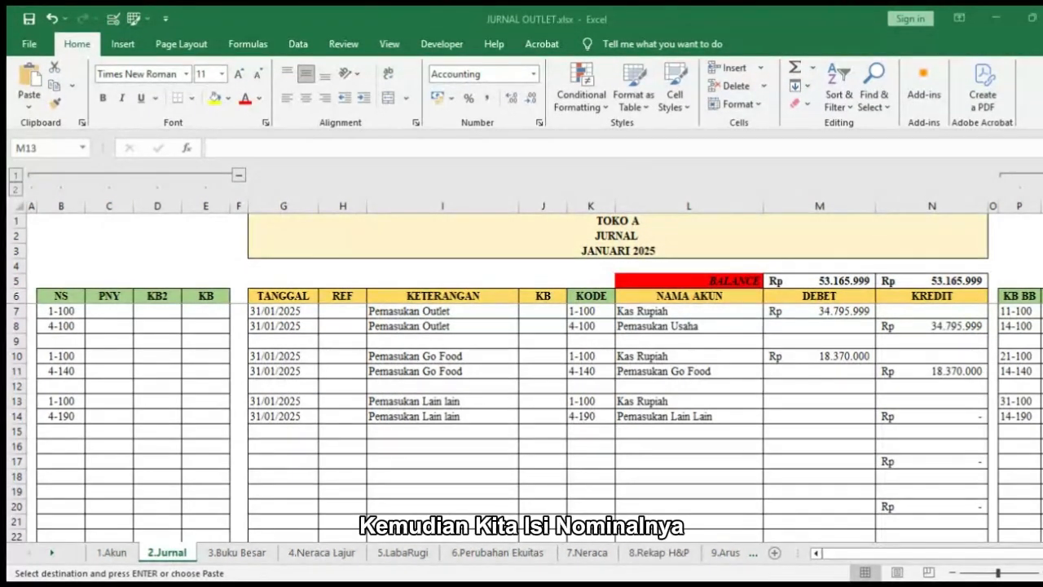
key(ctrl+v)
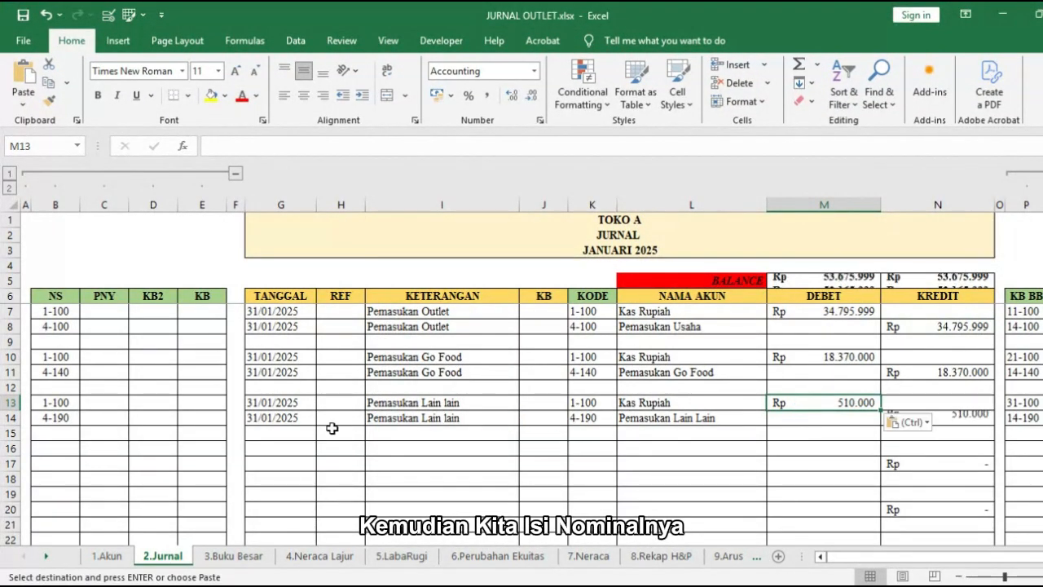
Step: Copy the Pemasukan Lain lain entry's dates to G16:G17 and enter the description Bahan Baku in I16:I17
drag(298, 403, 298, 415)
key(ctrl+c)
click(294, 446)
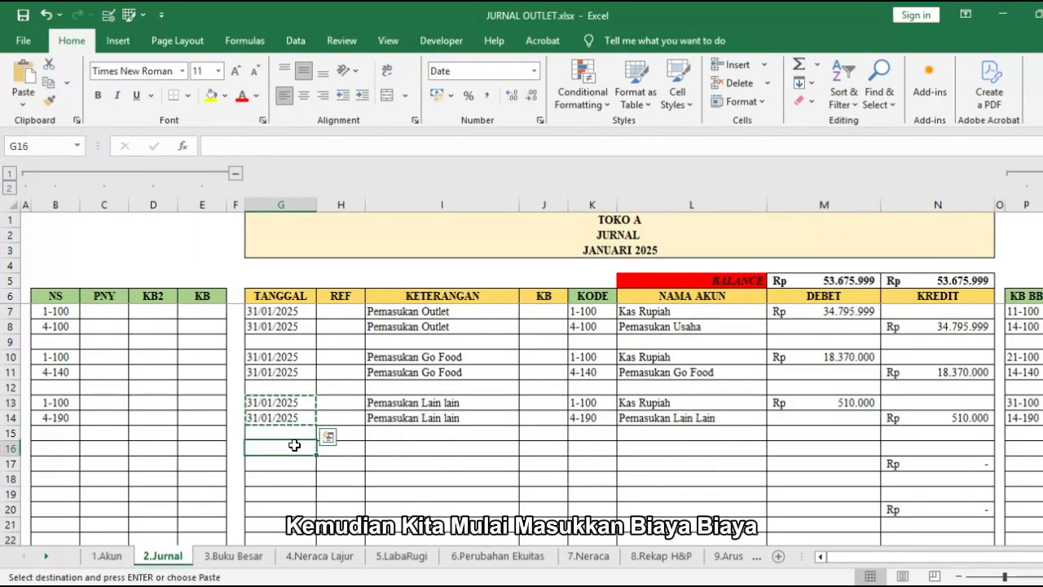
key(ctrl+v)
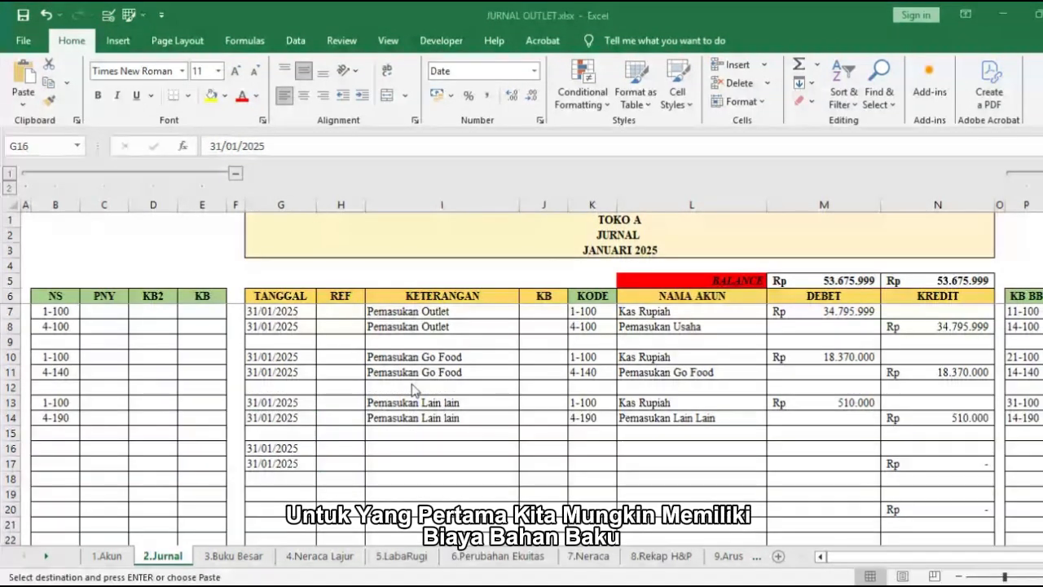
click(414, 447)
key(ctrl+v)
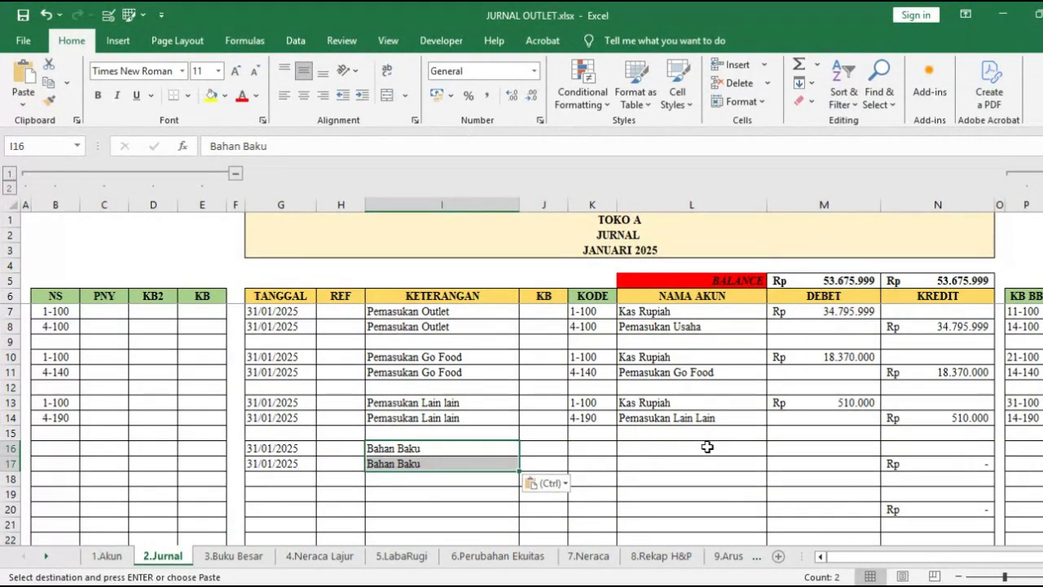
Step: Choose Bahan Baku in L16 and Kas Rupiah in L17 as accounts, and enter a debit of Rp 40.376.980 in M16
click(708, 447)
click(773, 449)
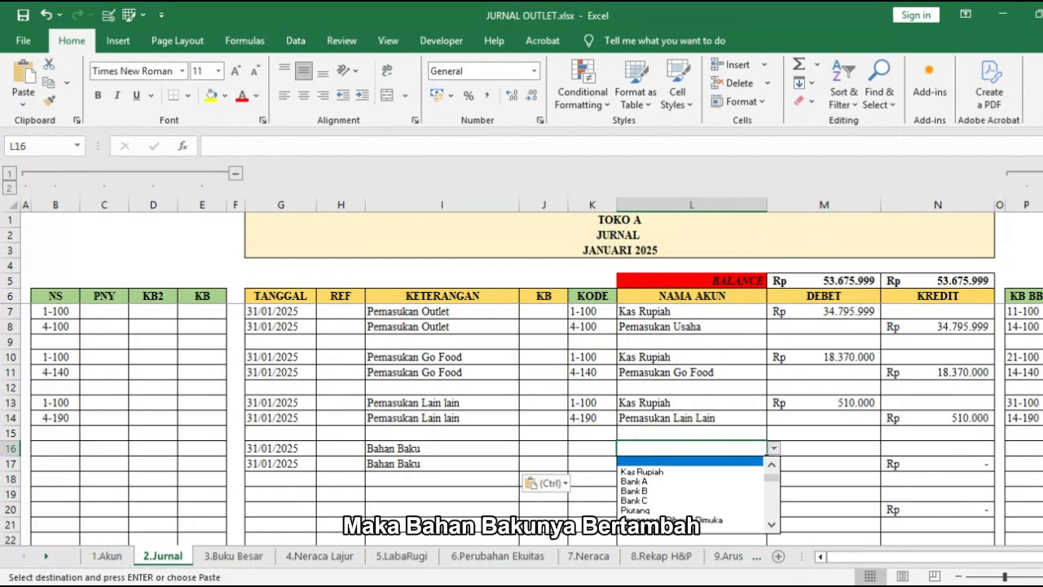
scroll(693, 497, down, 2)
click(701, 518)
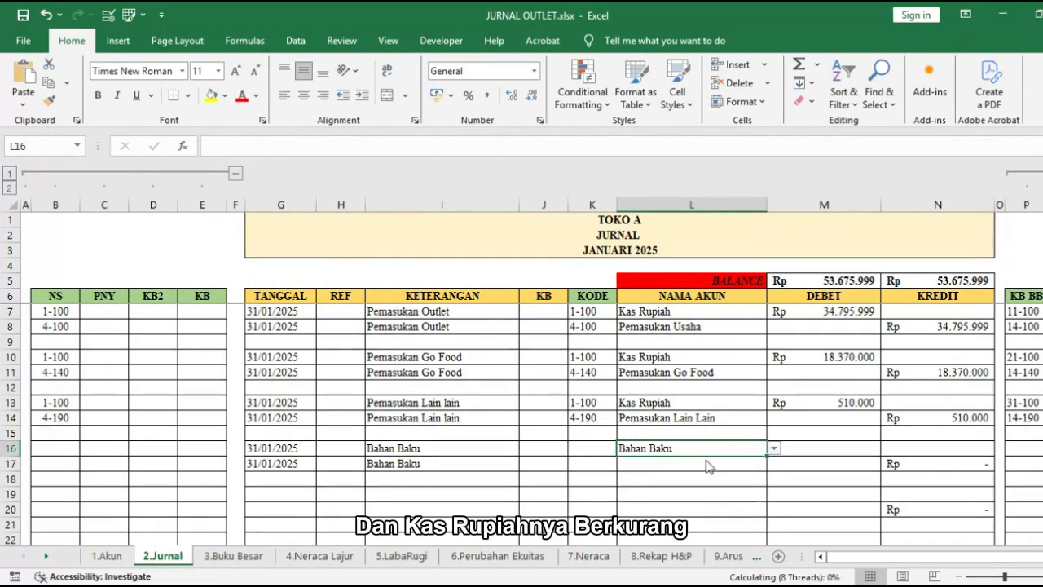
key(ctrl+c)
click(707, 465)
text(K)
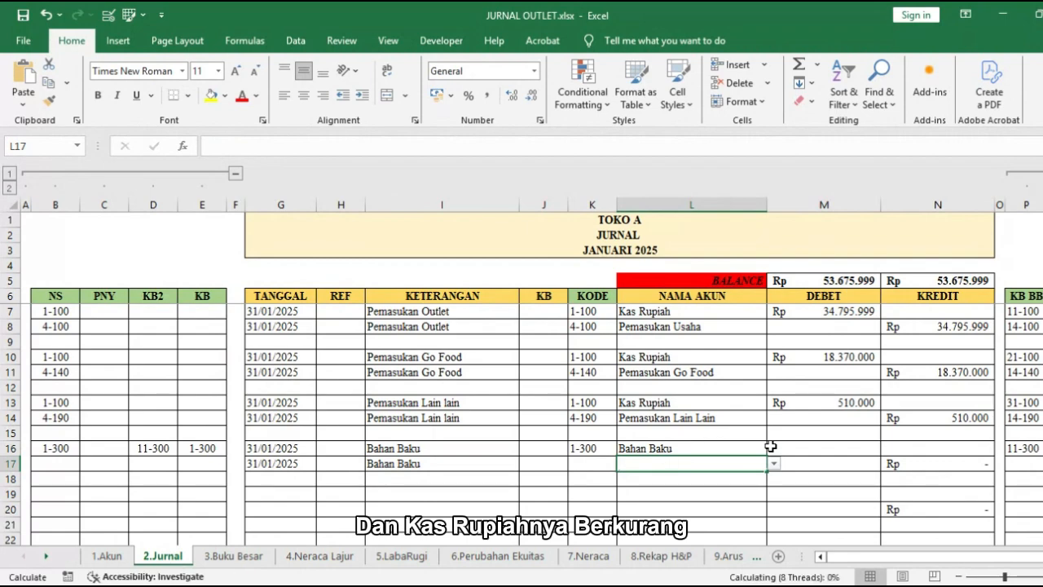
key(Return)
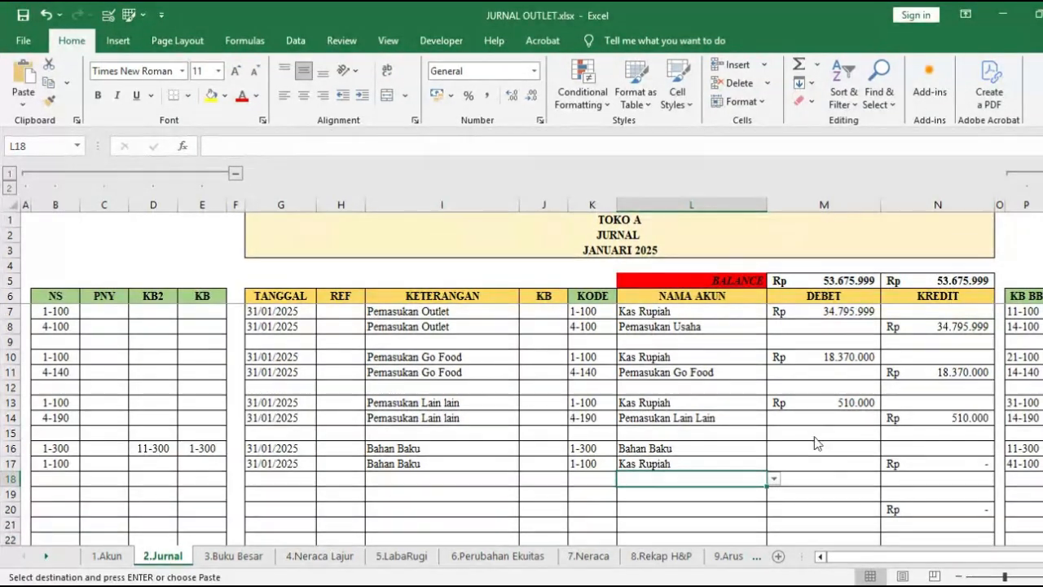
click(809, 448)
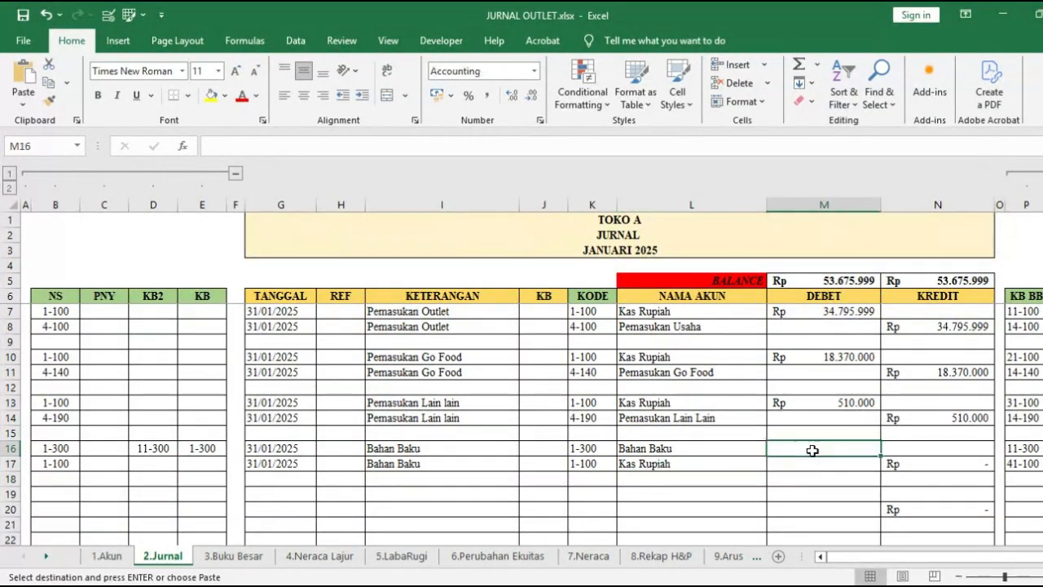
key(ctrl+v)
Step: Copy the Bahan Baku entry's dates to G19:G20 and enter the description Biaya Sewa Awal in I19:I20
click(281, 450)
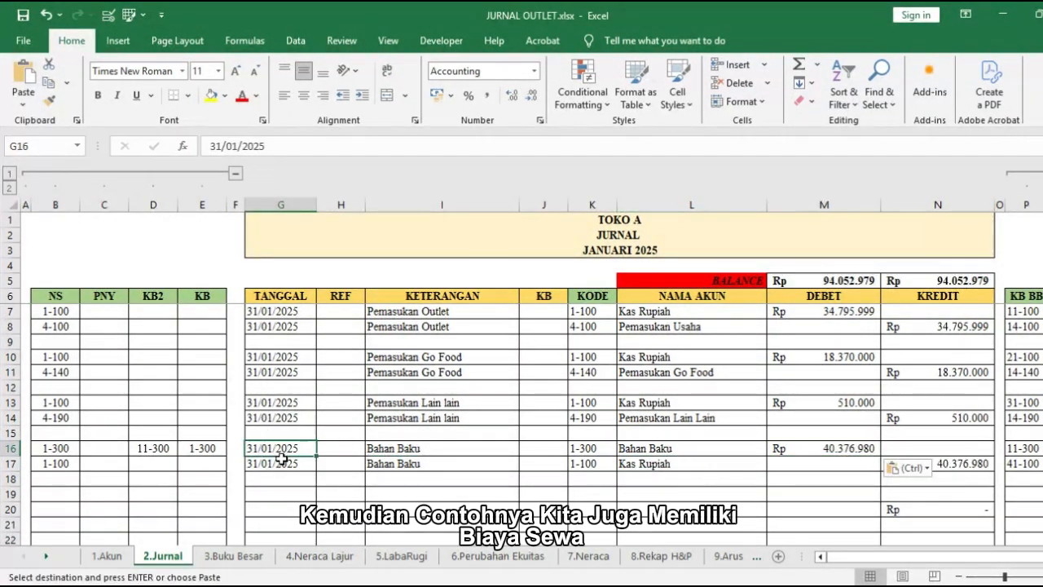
drag(281, 459, 283, 462)
click(286, 494)
key(ctrl+v)
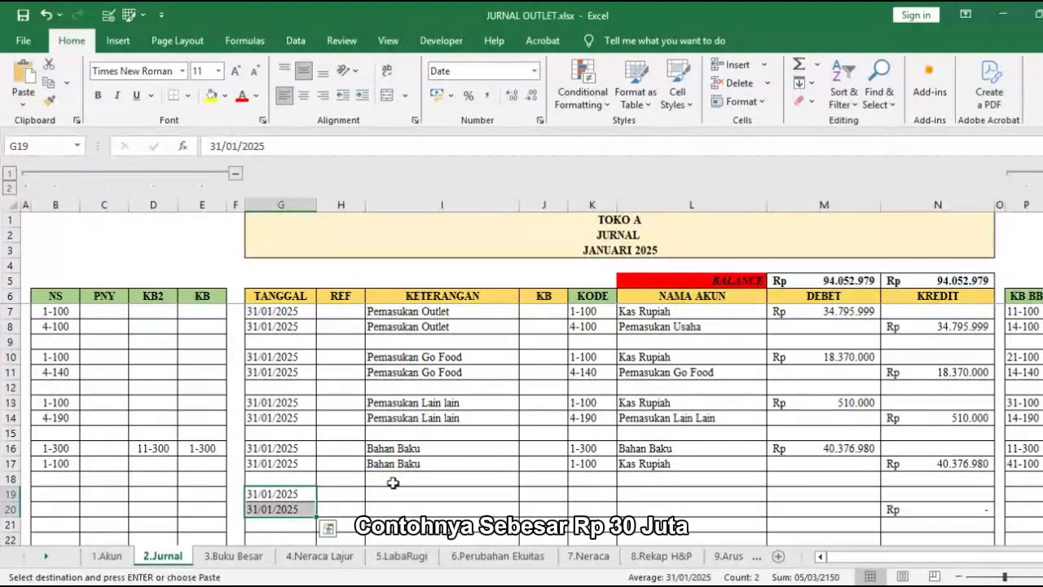
click(394, 491)
key(ctrl+v)
Step: Choose Sewa Dibayar Dimuka in L19 and Kas Rupiah in L20 as the accounts for the Biaya Sewa Awal entry
click(716, 495)
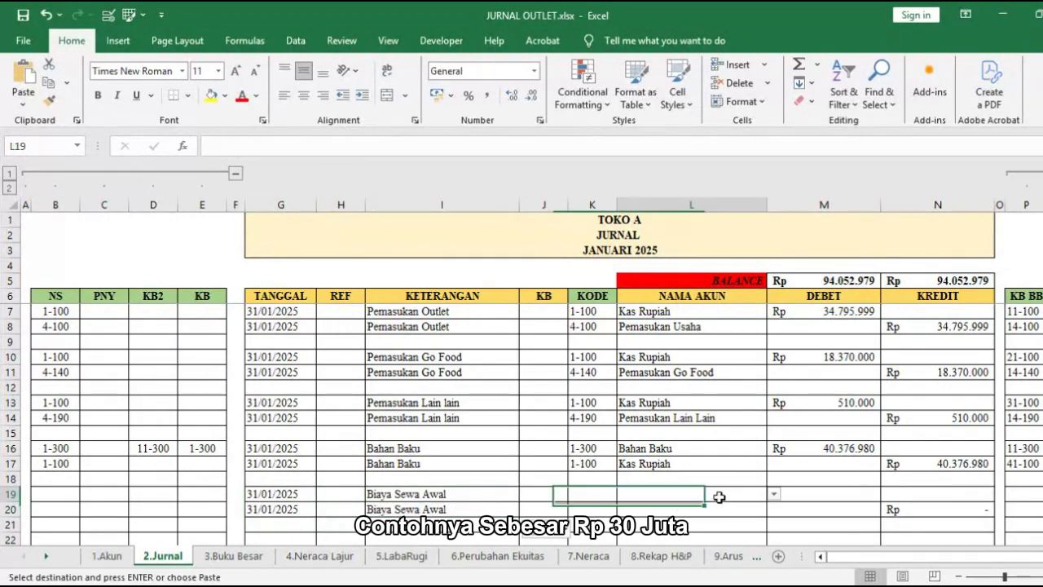
click(773, 494)
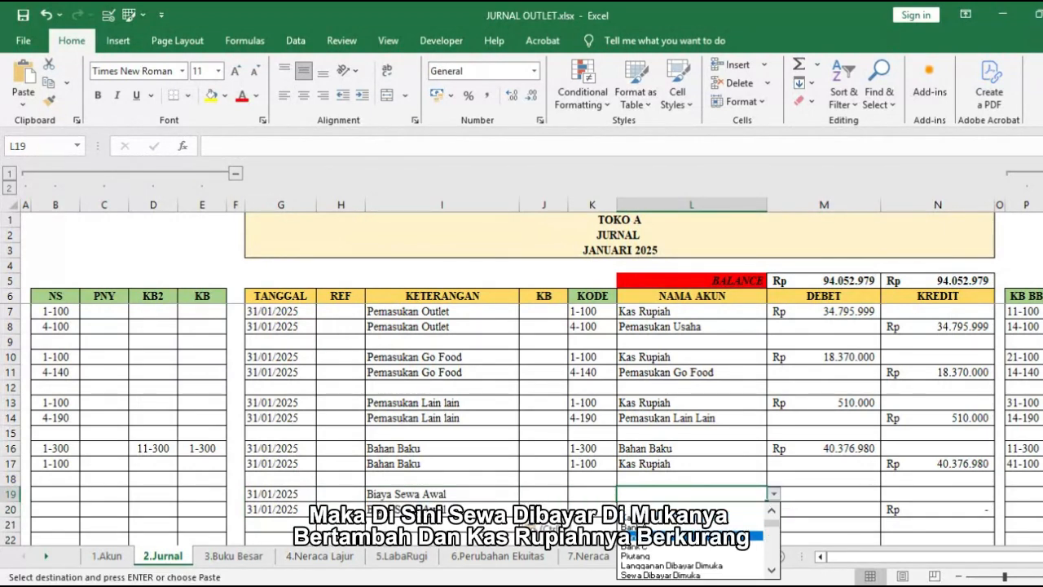
click(690, 576)
click(706, 510)
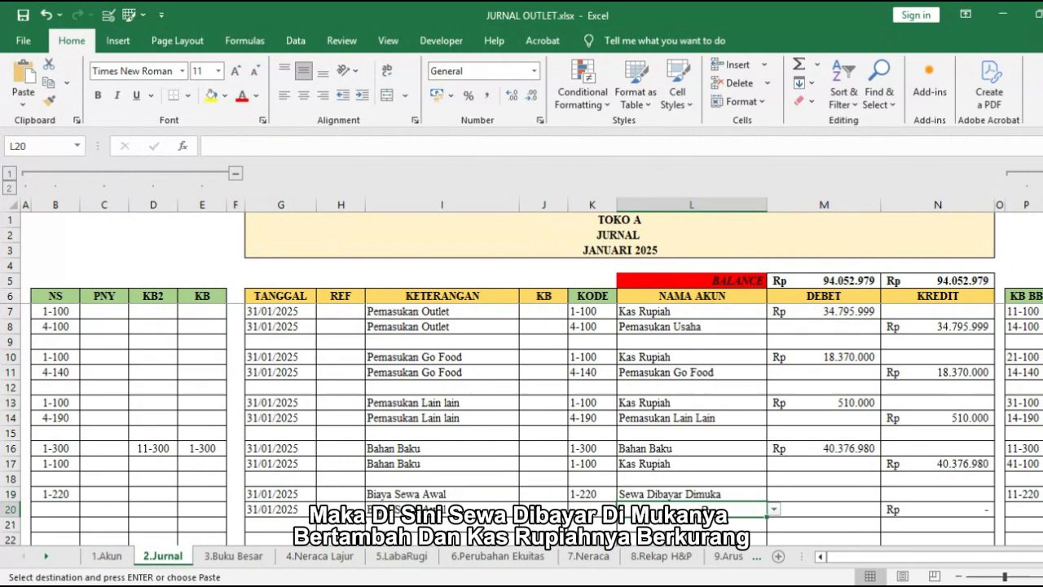
click(775, 509)
click(715, 449)
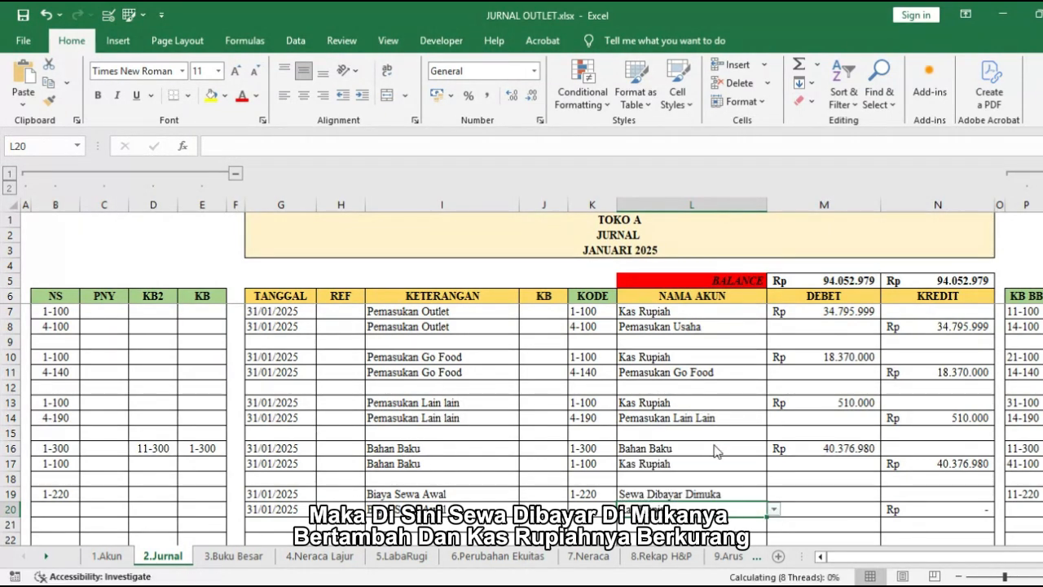
Step: Enter a debit of Rp 30.000.000 in M19 for the Biaya Sewa Awal entry
click(799, 492)
text(3000)
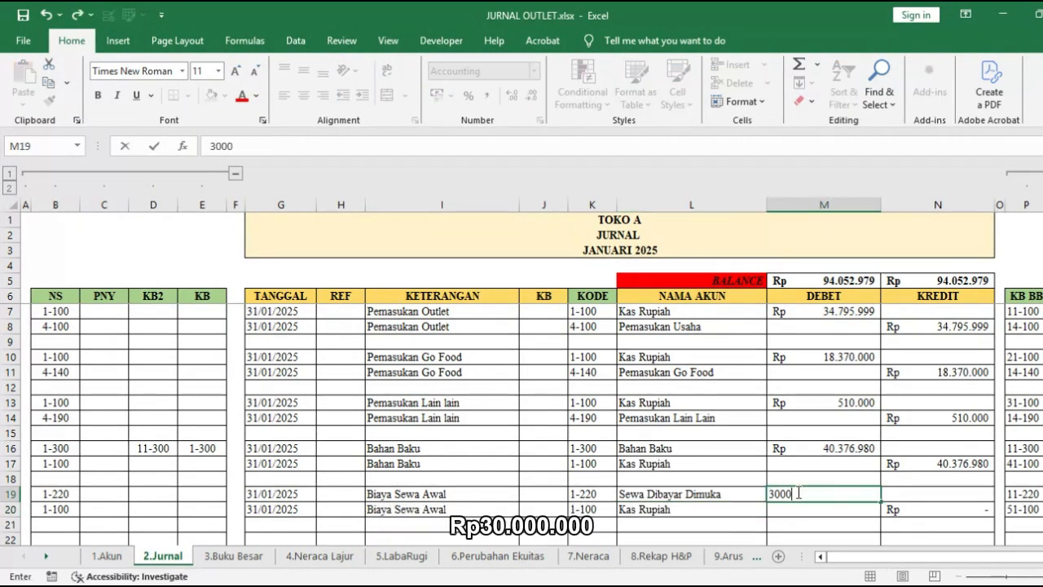
text(.000.000)
key(Return)
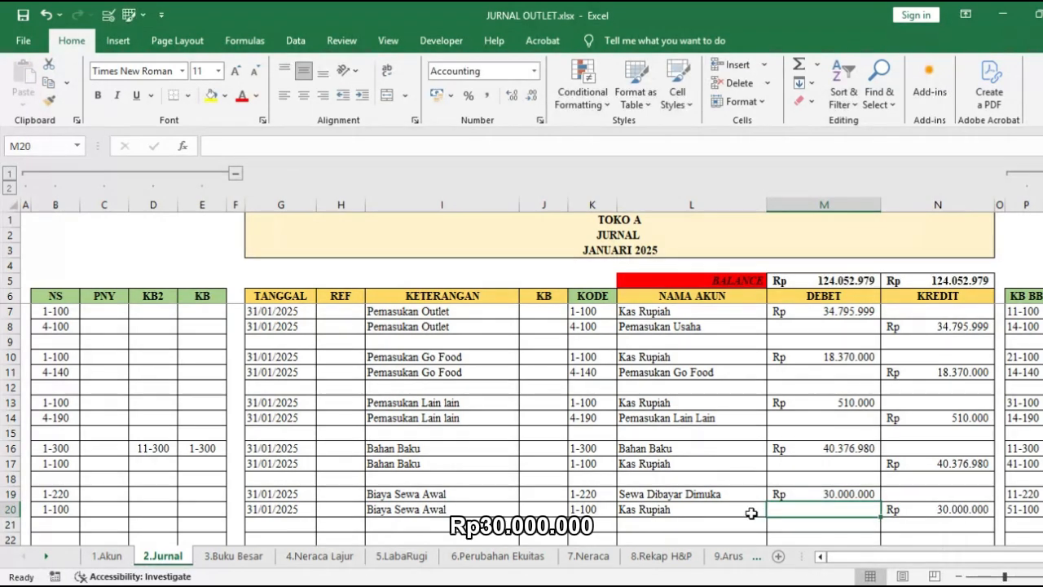
Step: Copy the Biaya Sewa Awal entry's dates to G22:G23 and enter the description Biaya Sewa Tiap Bulan in I22:I23
scroll(732, 493, down, 2)
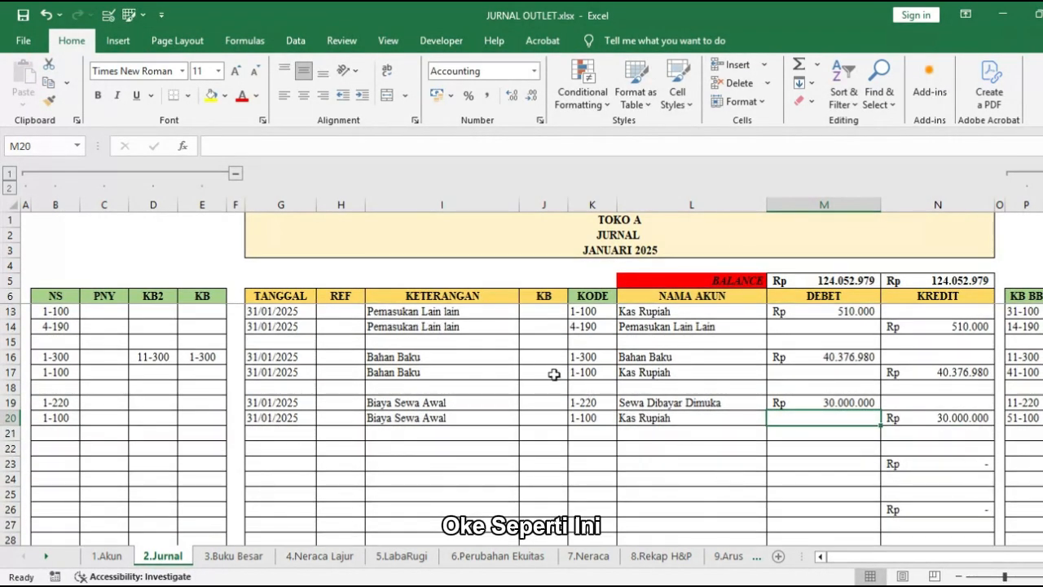
click(644, 405)
click(648, 417)
click(640, 405)
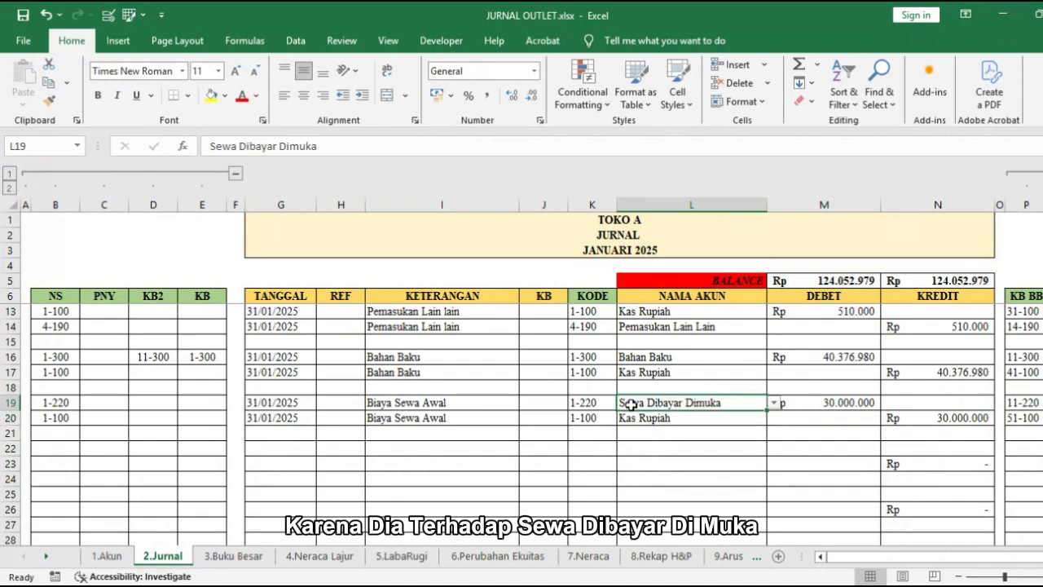
drag(257, 404, 269, 419)
key(ctrl+c)
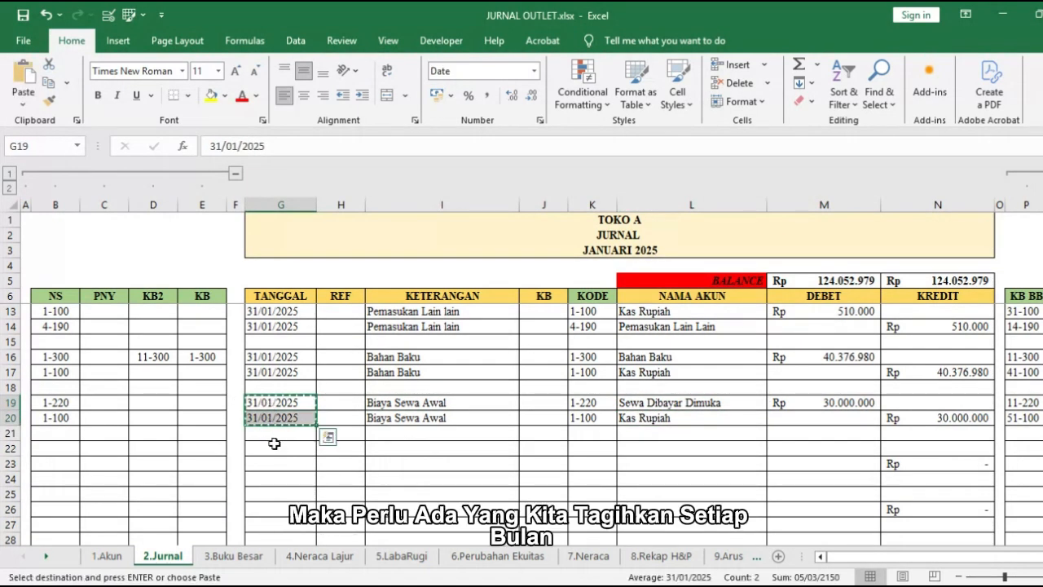
click(277, 448)
key(ctrl+v)
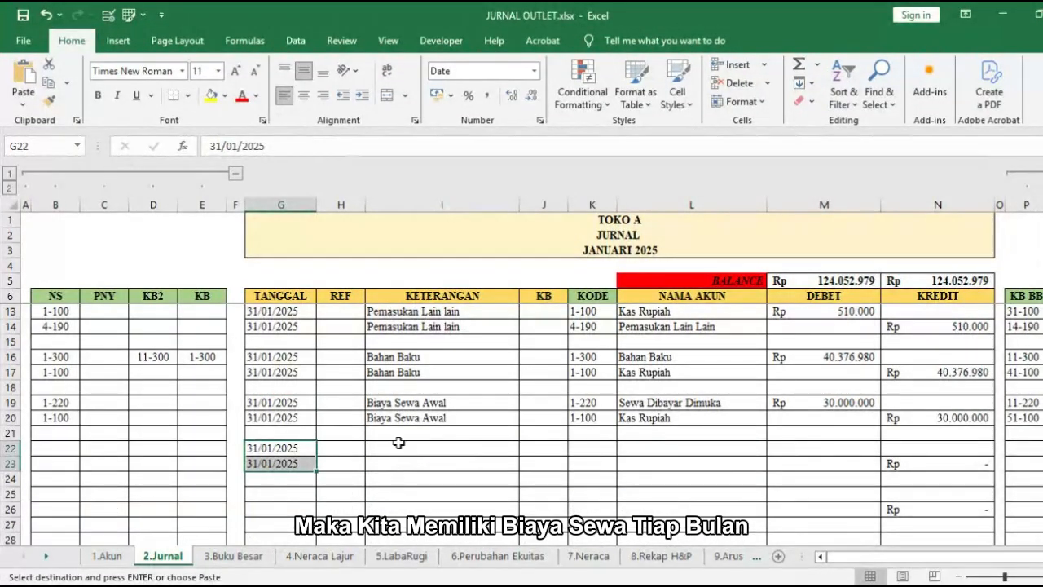
click(401, 445)
key(ctrl+v)
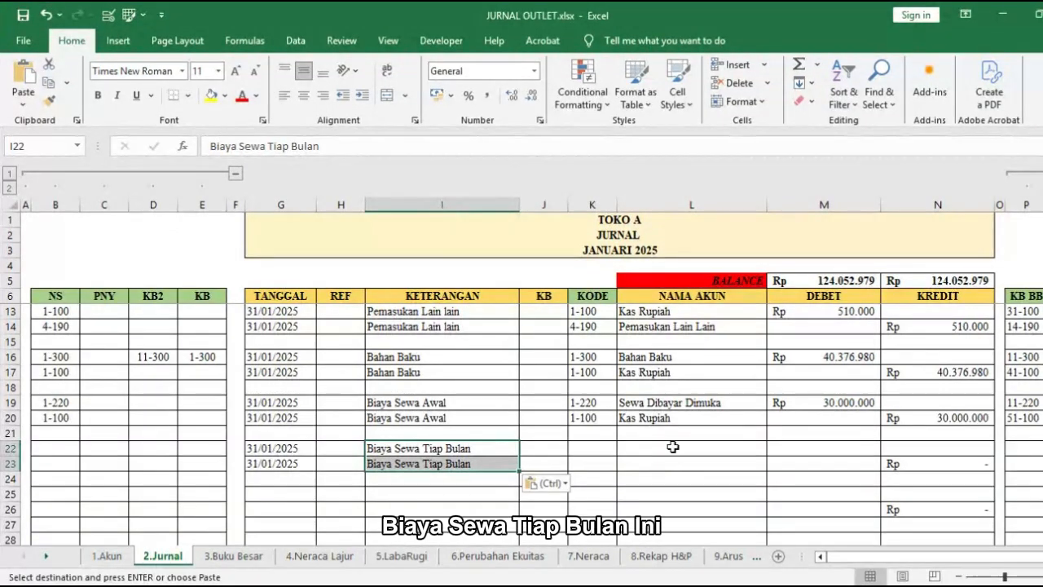
Step: Choose Biaya Sewa in L22 and Sewa Dibayar Dimuka in L23 as the accounts for the monthly rent entry
click(743, 446)
click(770, 447)
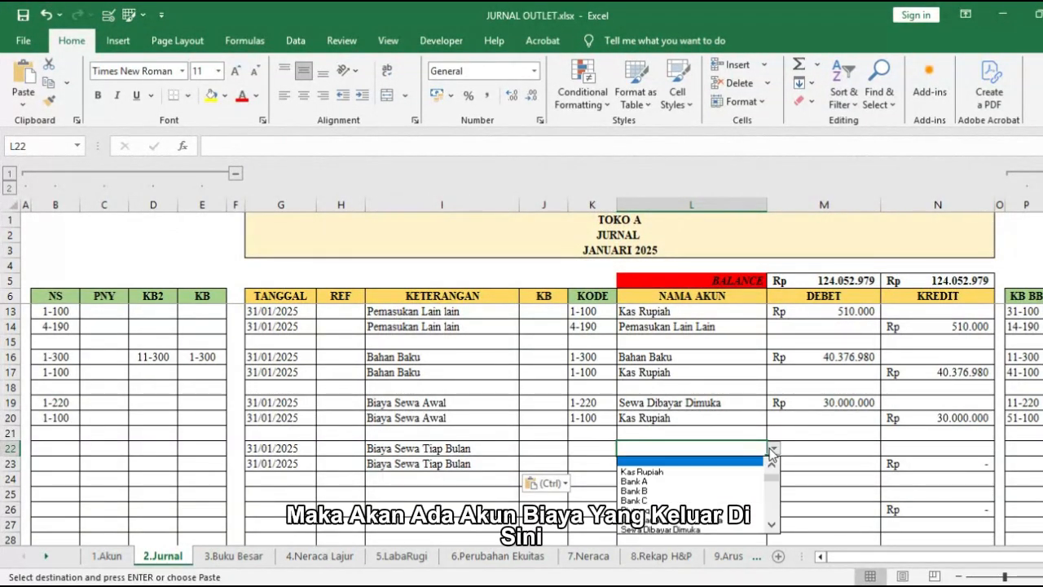
drag(772, 477, 771, 508)
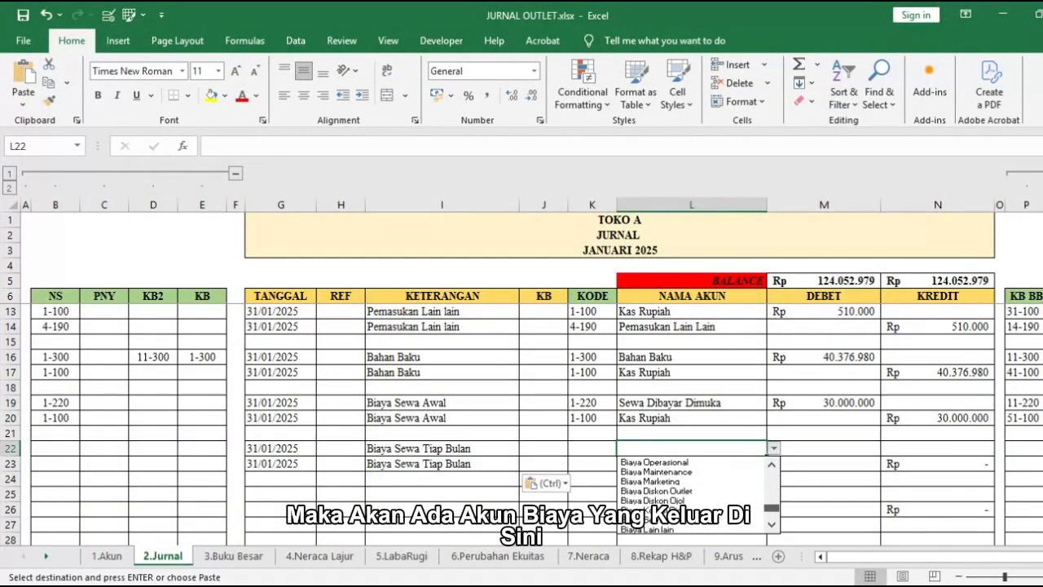
click(724, 487)
key(Return)
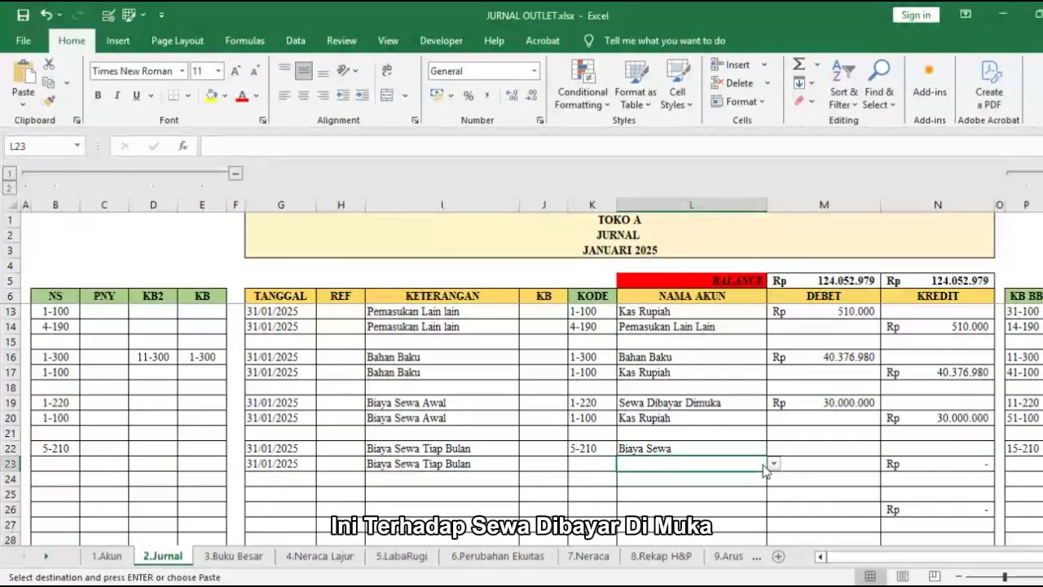
click(772, 465)
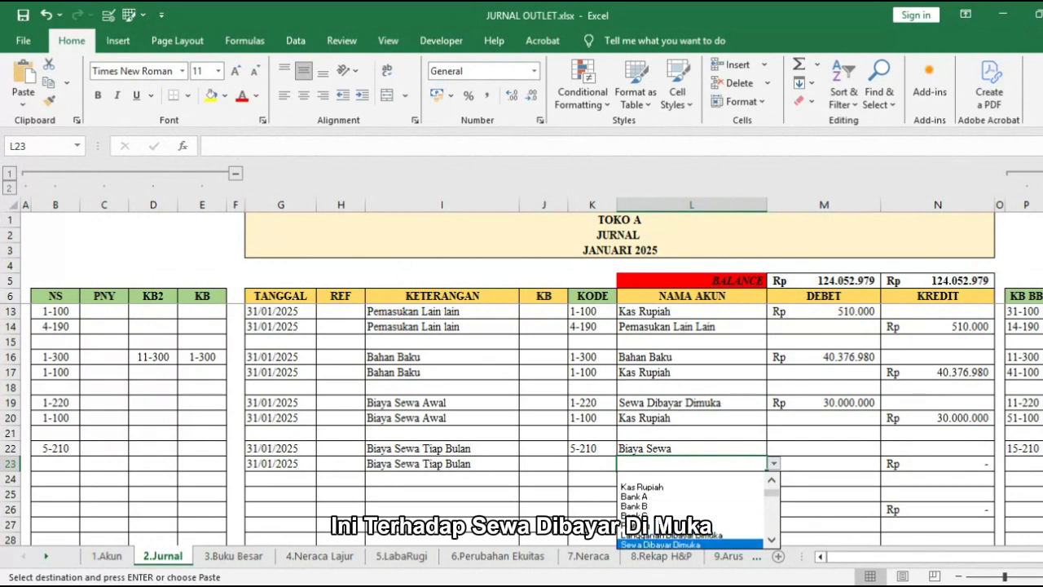
click(752, 510)
key(ctrl+c)
Step: Enter a debit of Rp 2.500.000 in M22 for the Biaya Sewa Tiap Bulan entry
click(812, 448)
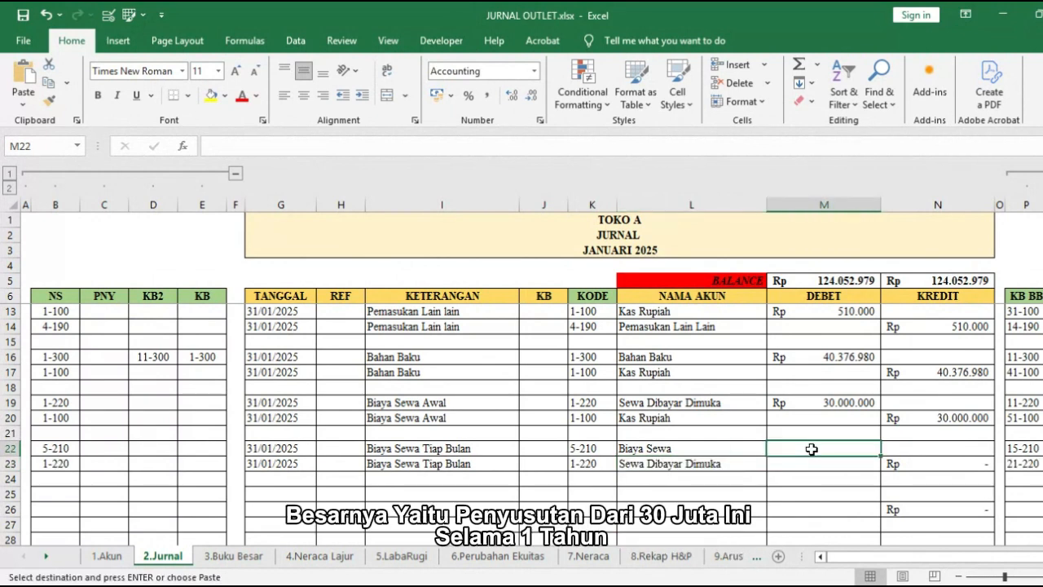
click(839, 403)
click(827, 450)
text(2.5)
text(00.00)
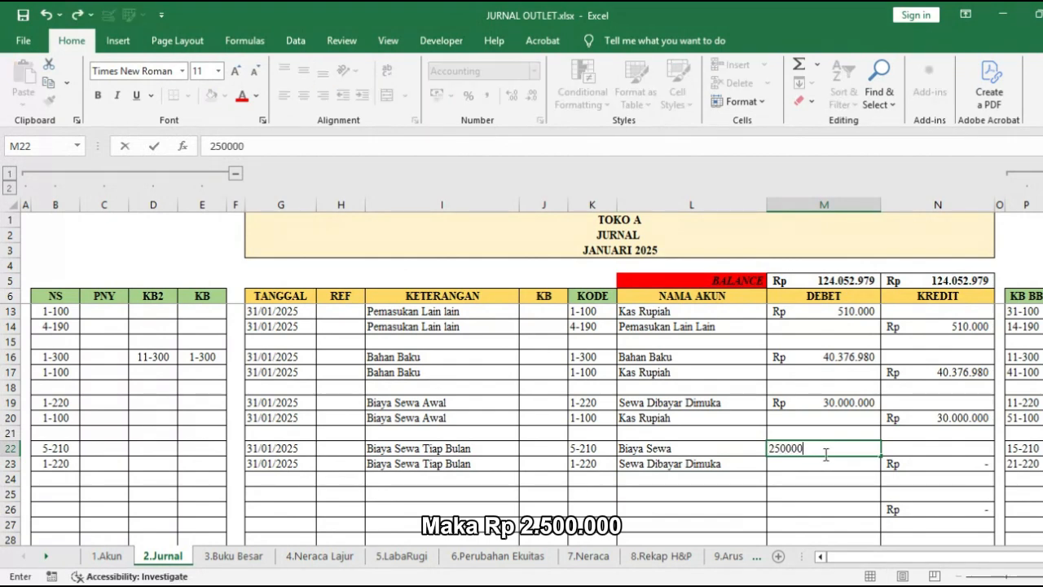
text(0)
key(Return)
Step: Copy the Biaya Sewa Tiap Bulan entry's dates to G25:G26 and enter the description Deposit Sewa in I25:I26
scroll(732, 458, down, 1)
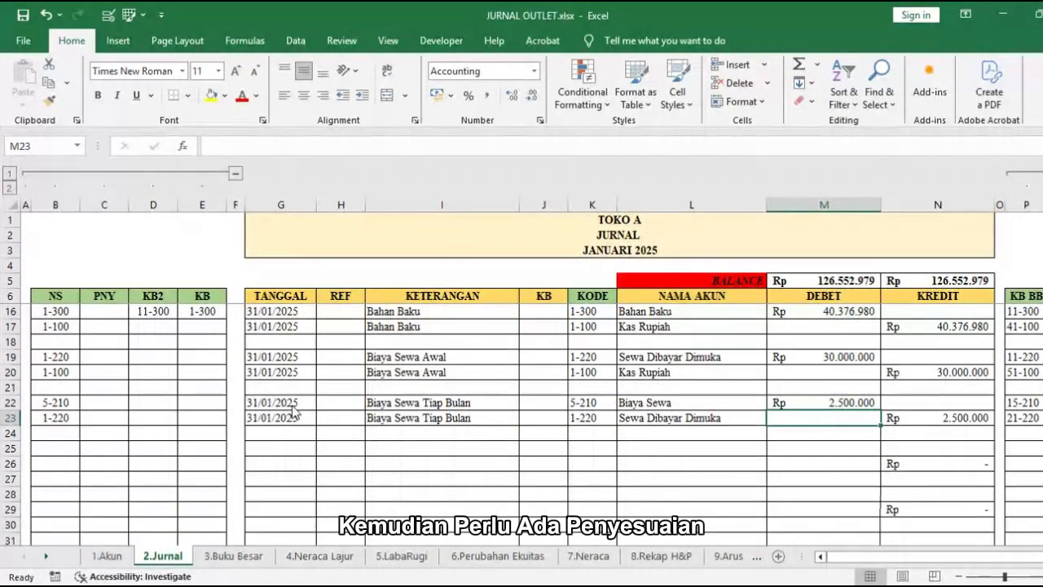
drag(293, 402, 294, 415)
click(294, 449)
key(ctrl+v)
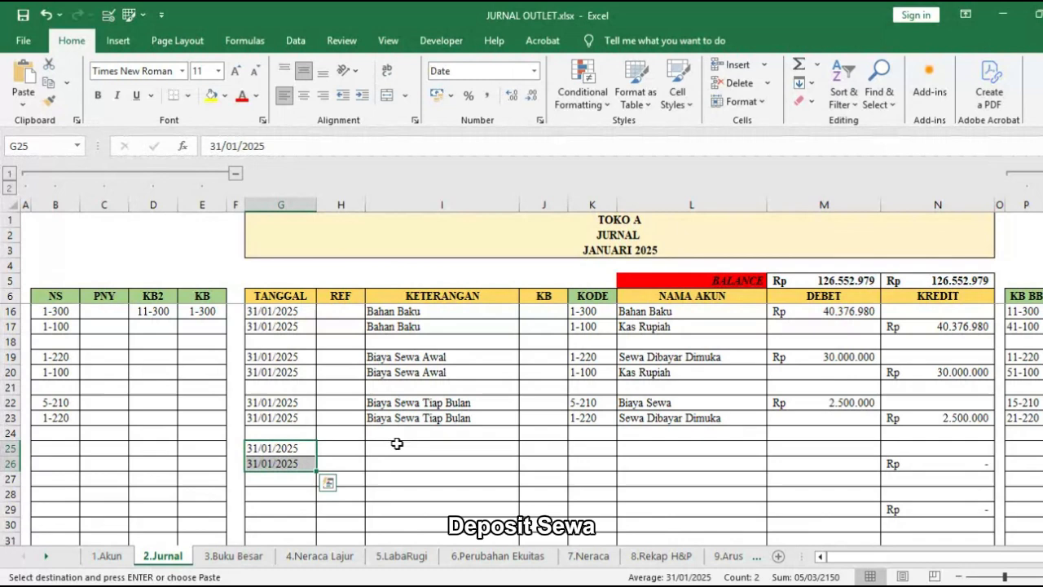
click(403, 447)
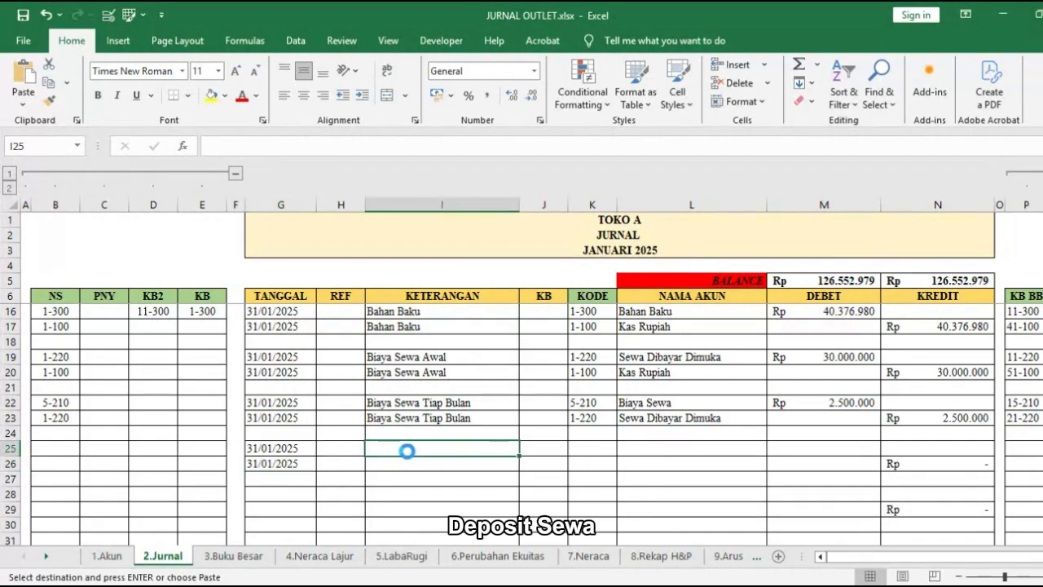
key(ctrl+v)
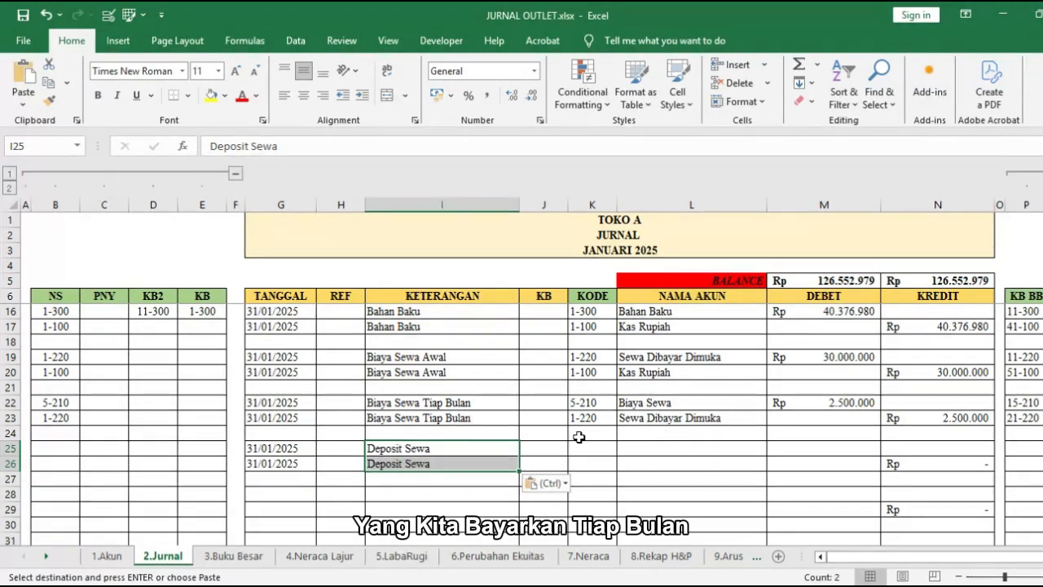
Step: Choose Kas Rupiah in L25 and Deposit Sewa in L26 as the accounts for the Deposit Sewa entry
click(656, 449)
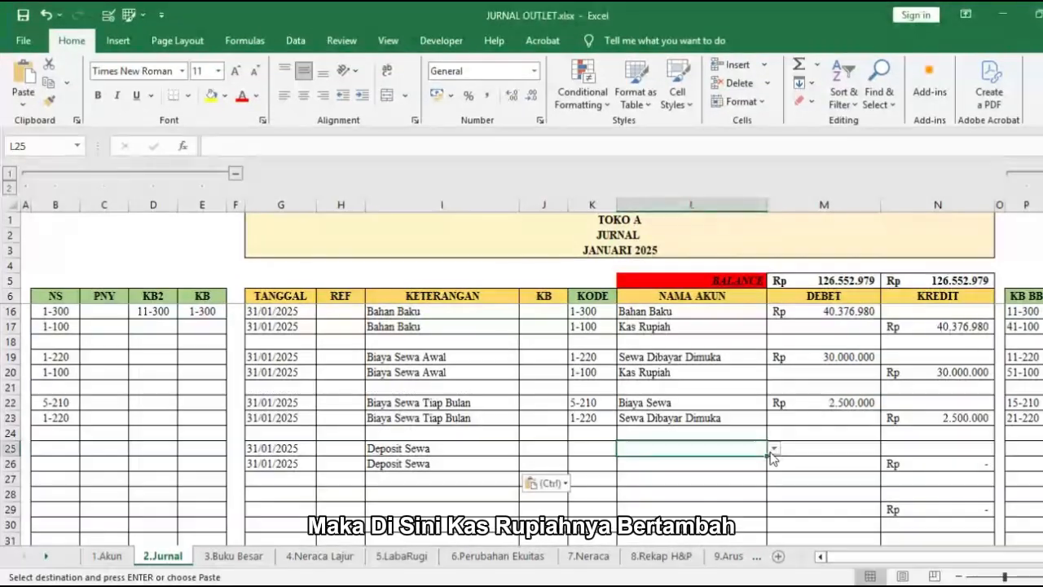
click(769, 446)
click(743, 464)
click(748, 465)
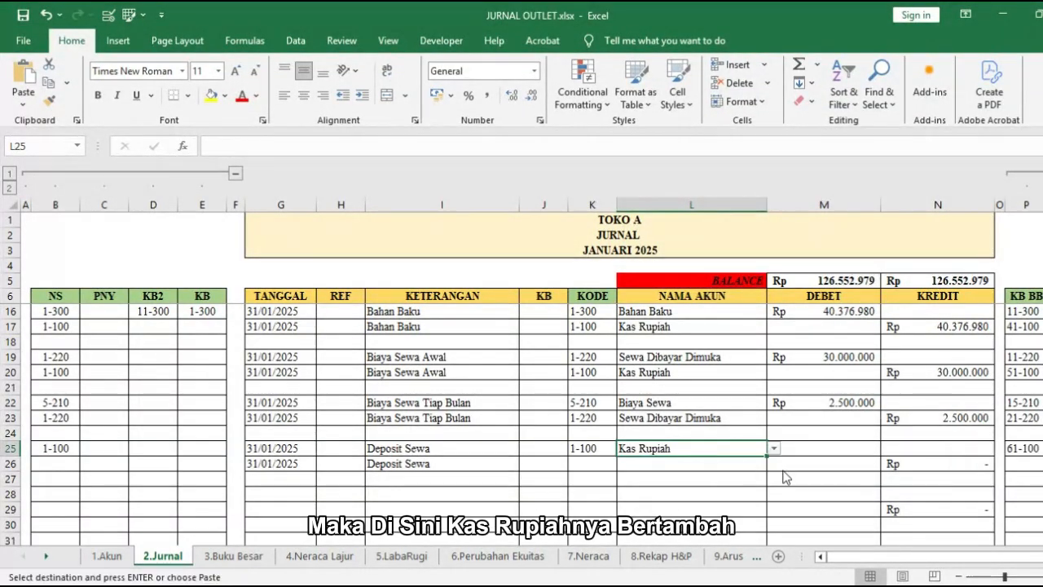
click(772, 464)
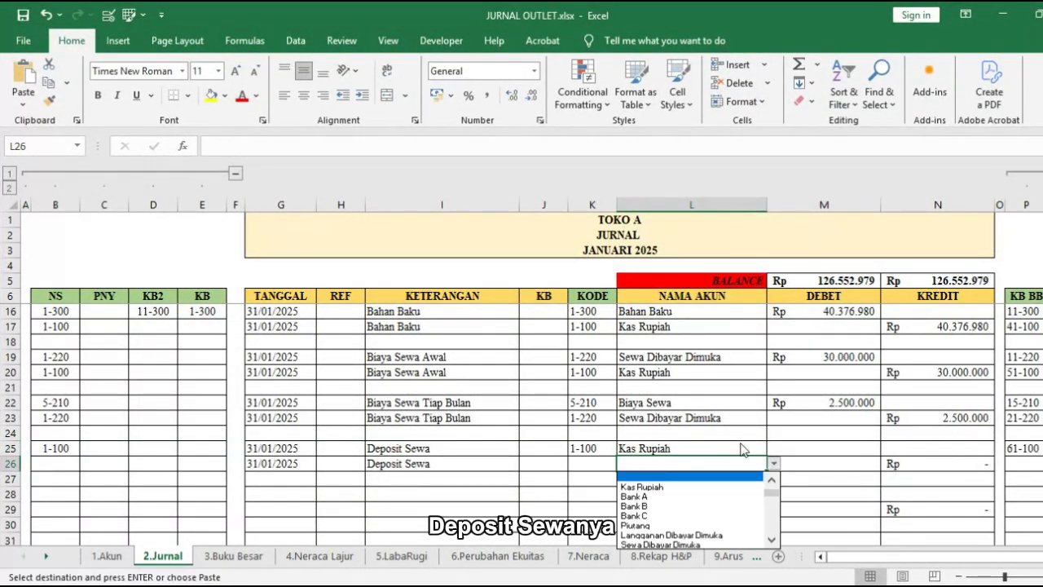
drag(771, 492, 772, 502)
click(733, 478)
Step: Copy the Biaya Sewa debit of Rp 2.500.000 from M22 to M25 for the Deposit Sewa entry
click(831, 445)
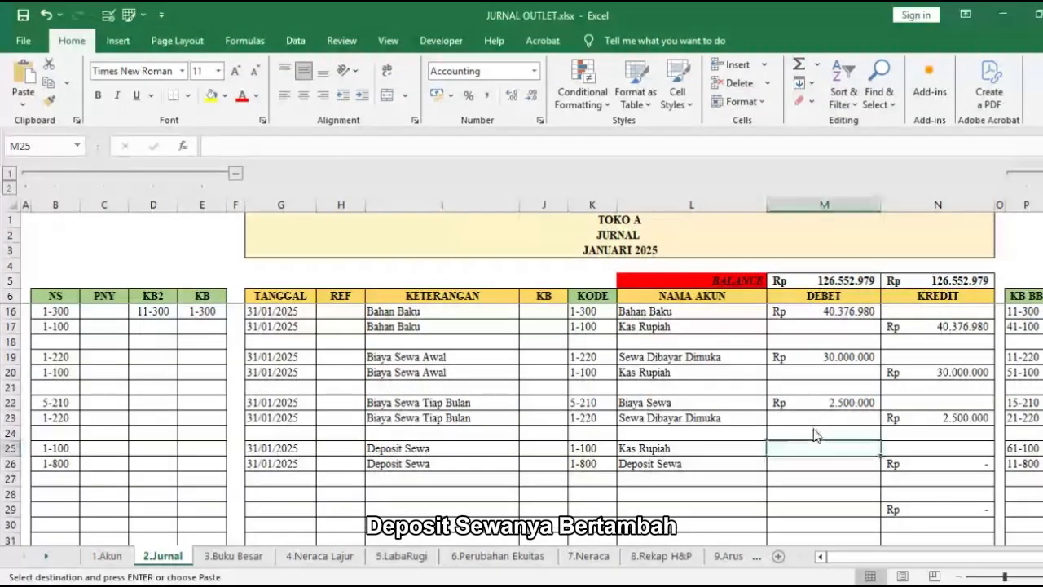
click(823, 403)
key(ctrl+c)
click(818, 449)
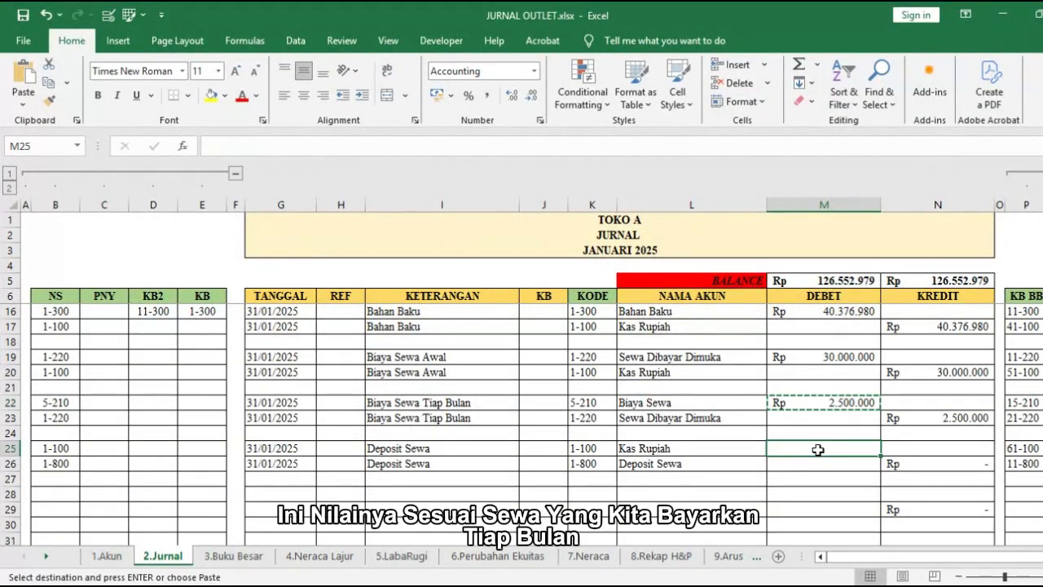
key(ctrl+v)
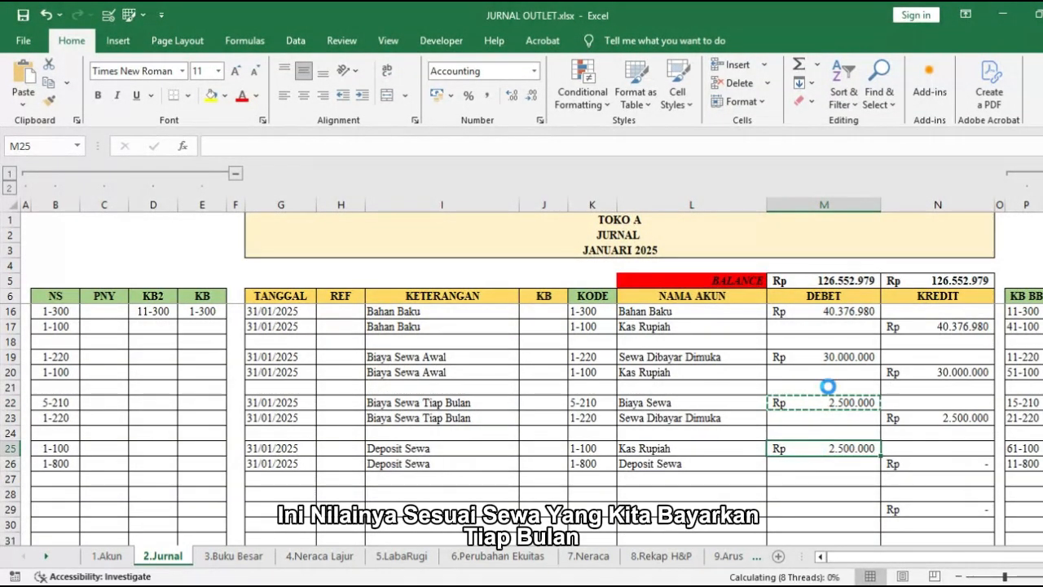
Step: Enter the adjustment reference JP-01 in H25:H26 for both lines of the Deposit Sewa entry
click(351, 450)
text(JP-01)
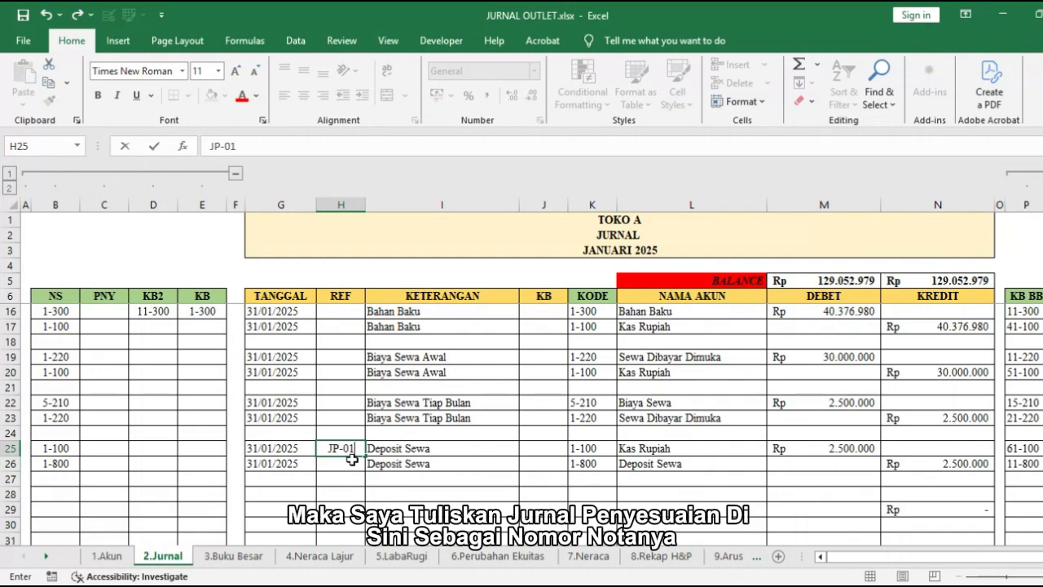
key(Return)
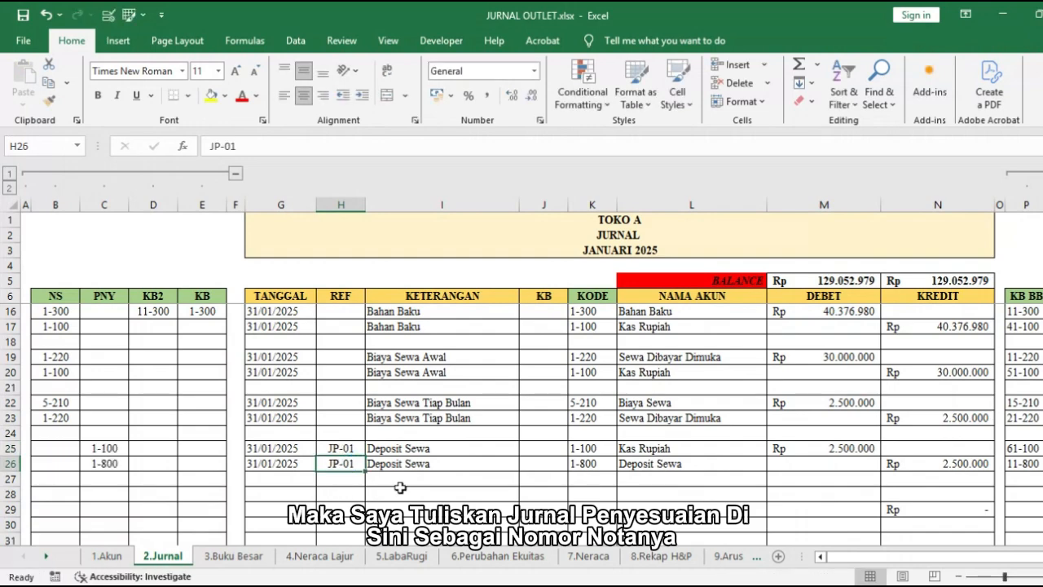
click(542, 451)
Step: Copy the Deposit Sewa entry's dates to G28:G29 and enter the description Biaya POS Awal in I28:I29
scroll(562, 460, down, 1)
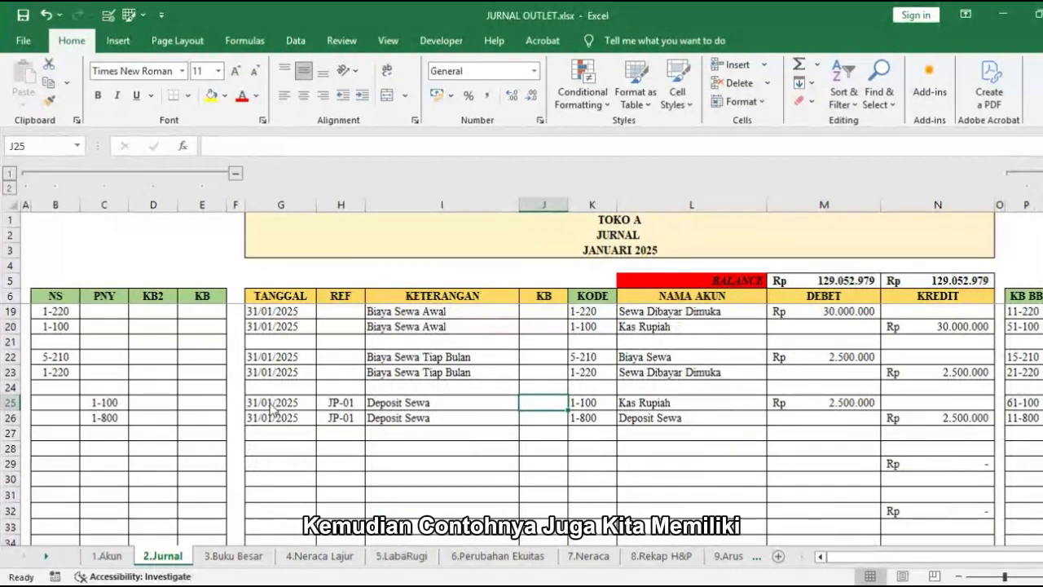
drag(274, 402, 274, 417)
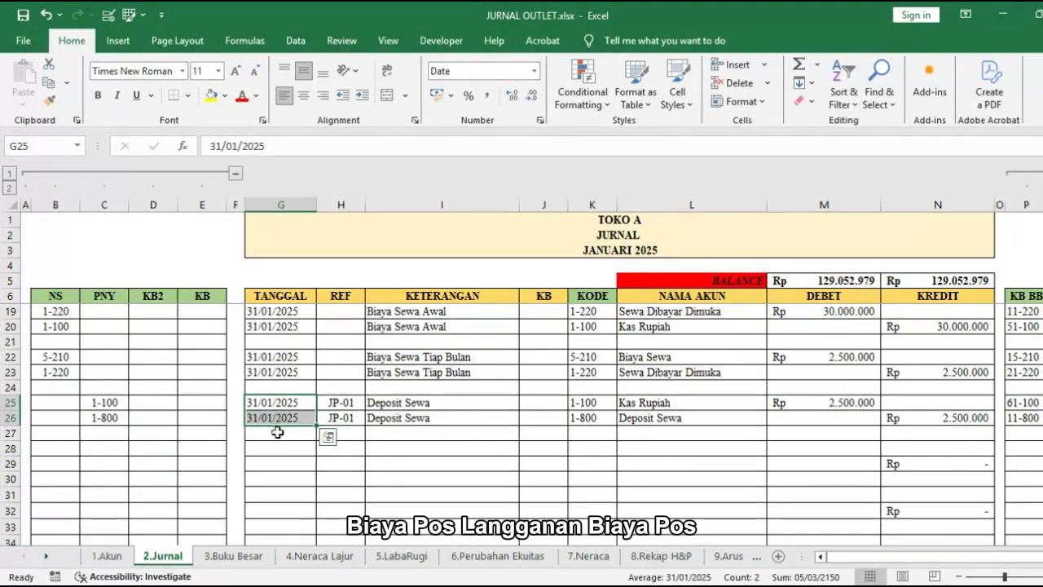
key(ctrl+c)
click(278, 451)
key(ctrl+v)
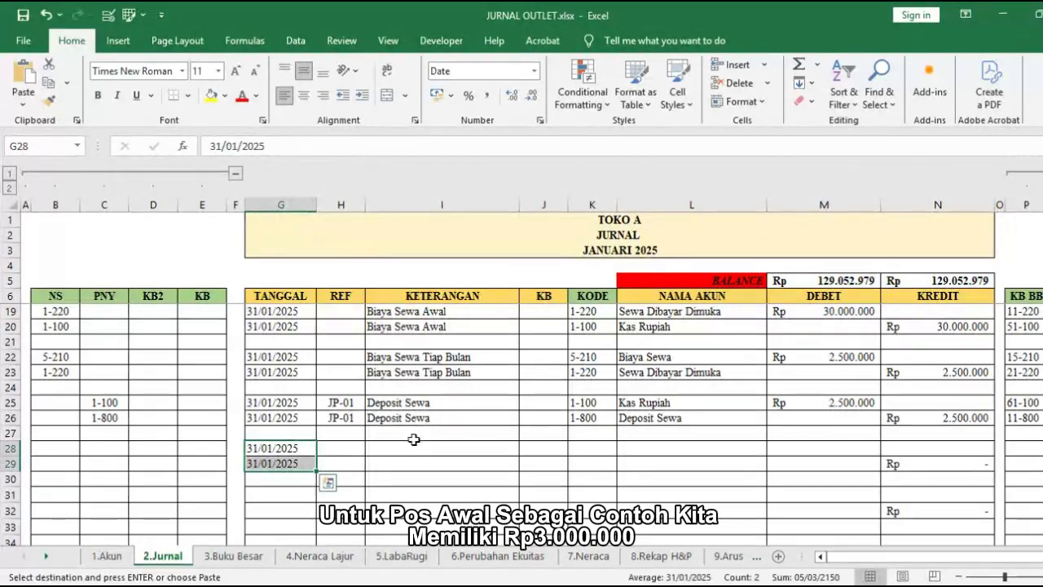
click(414, 440)
key(ctrl+v)
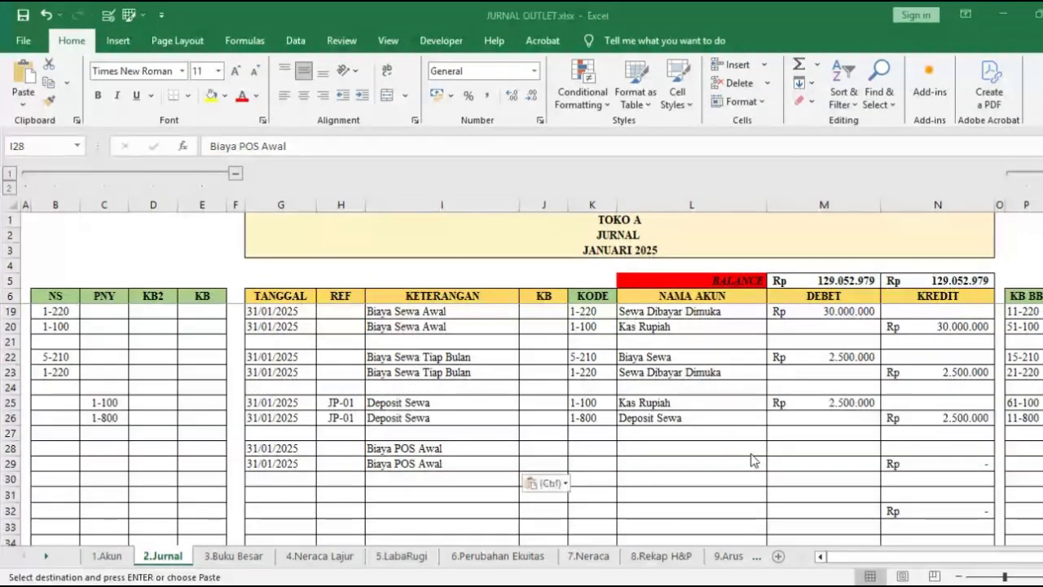
Step: Choose Langganan Dibayar Dimuka in L28 as the first account of the Biaya POS Awal entry
click(748, 448)
click(748, 447)
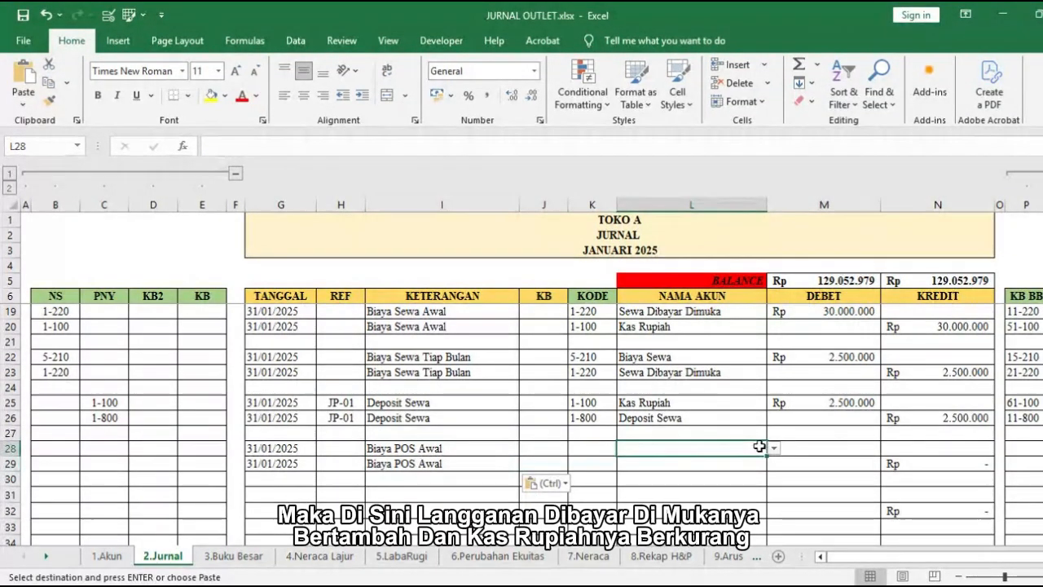
click(771, 448)
click(644, 520)
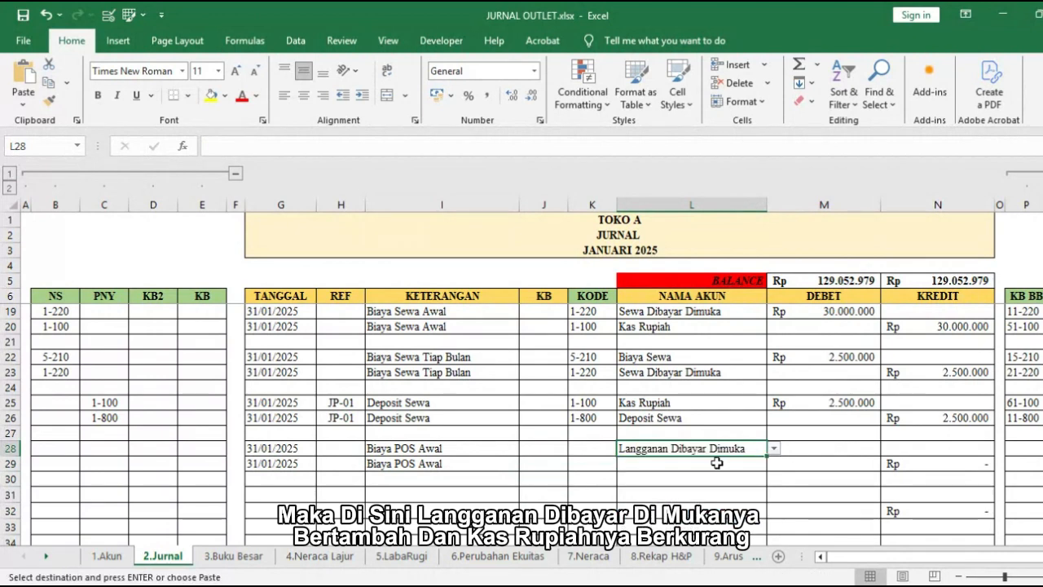
Step: Enter Kas Rupiah in L29 as the second account of the Biaya POS Awal entry and a debit of 3.000.000 in M28
key(Down)
text(Kas Rupiah)
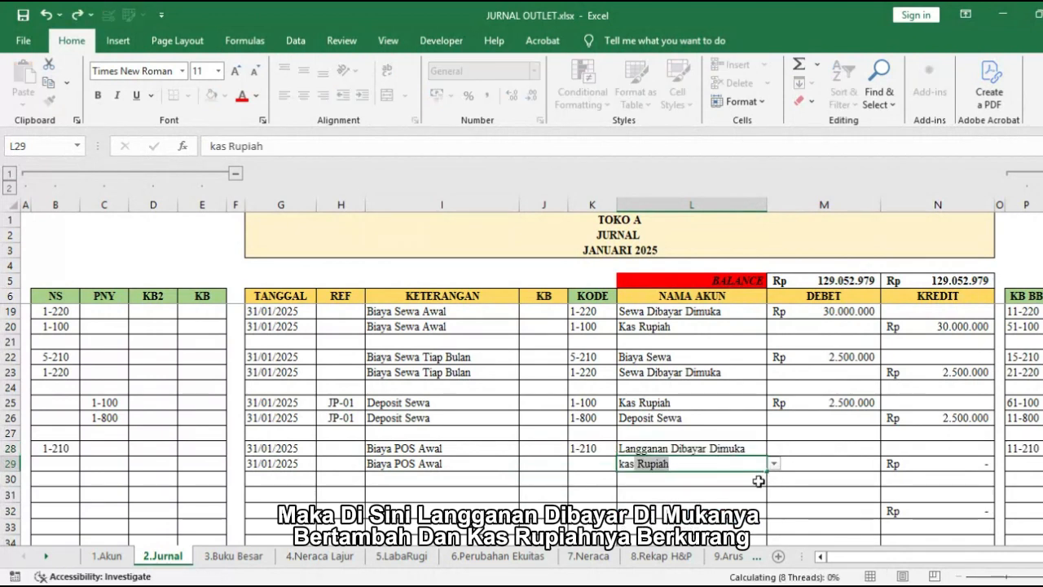
key(Return)
click(869, 452)
text(3)
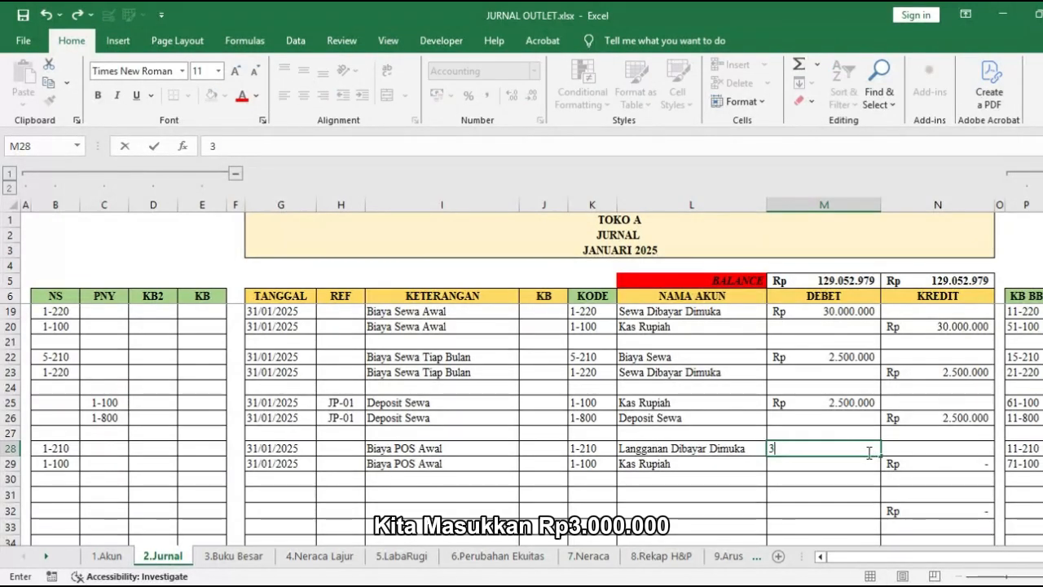
text(.000.000)
key(Return)
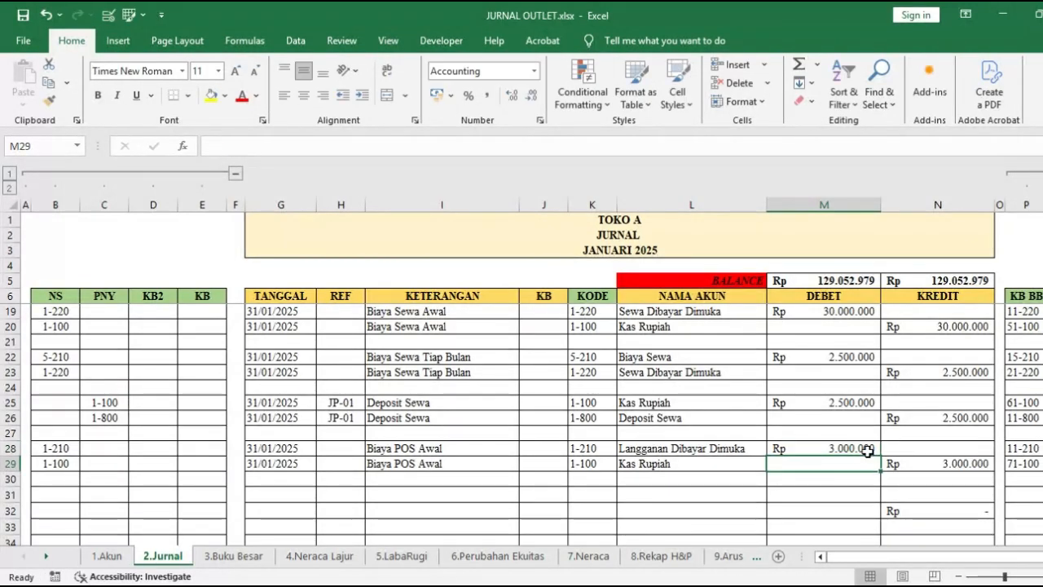
Step: Check the Langganan Dibayar Dimuka validation rows in the 8.Rekap H&P sheet
scroll(493, 440, down, 1)
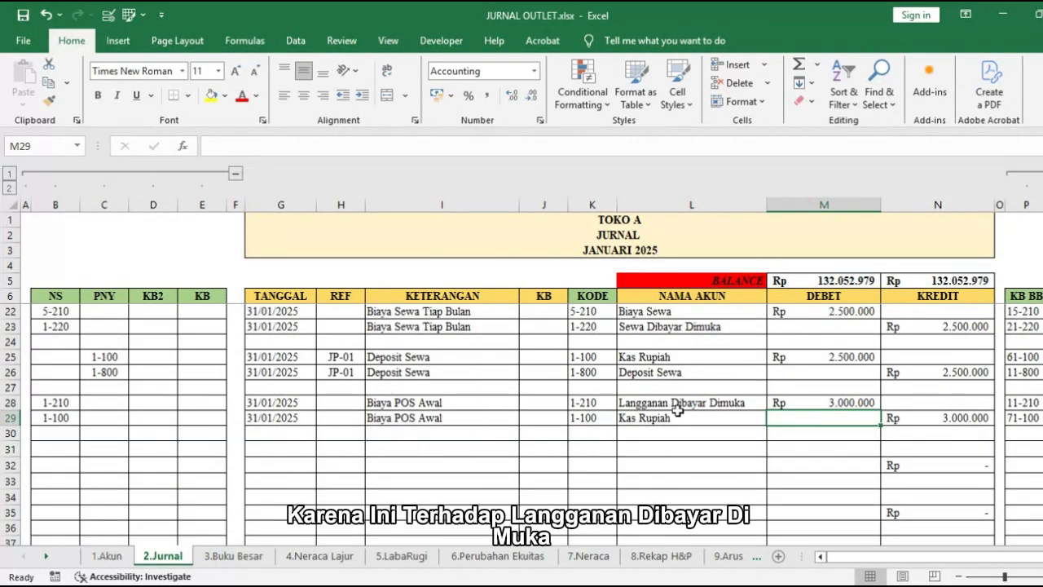
click(679, 418)
click(676, 402)
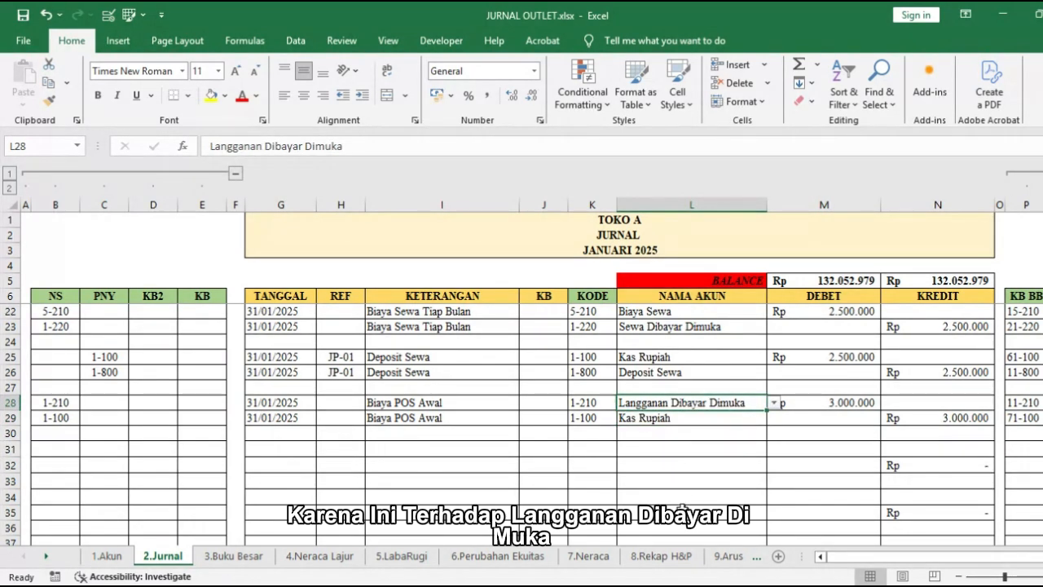
click(684, 557)
click(104, 365)
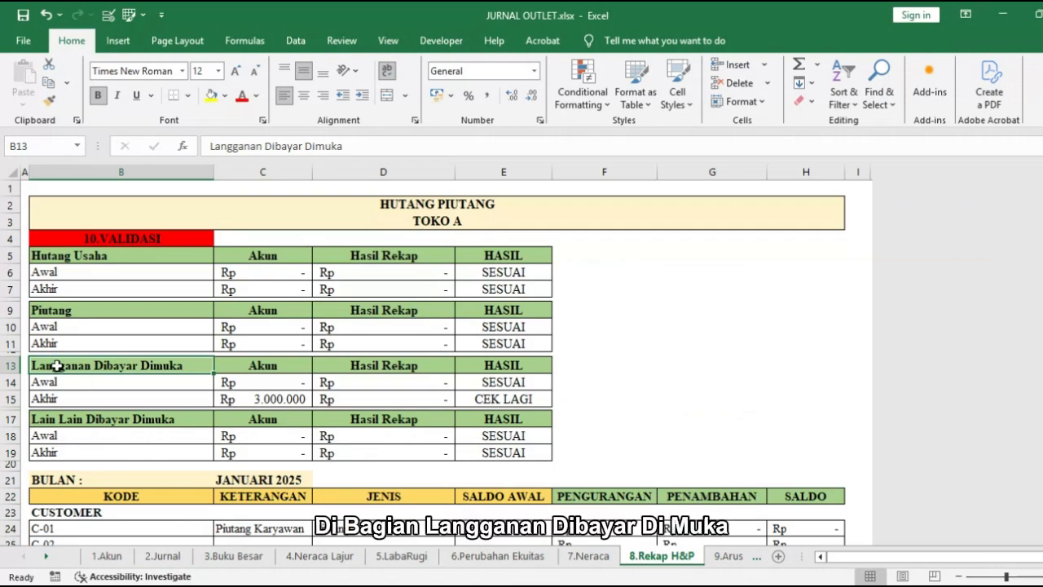
drag(57, 367, 445, 388)
scroll(422, 391, down, 4)
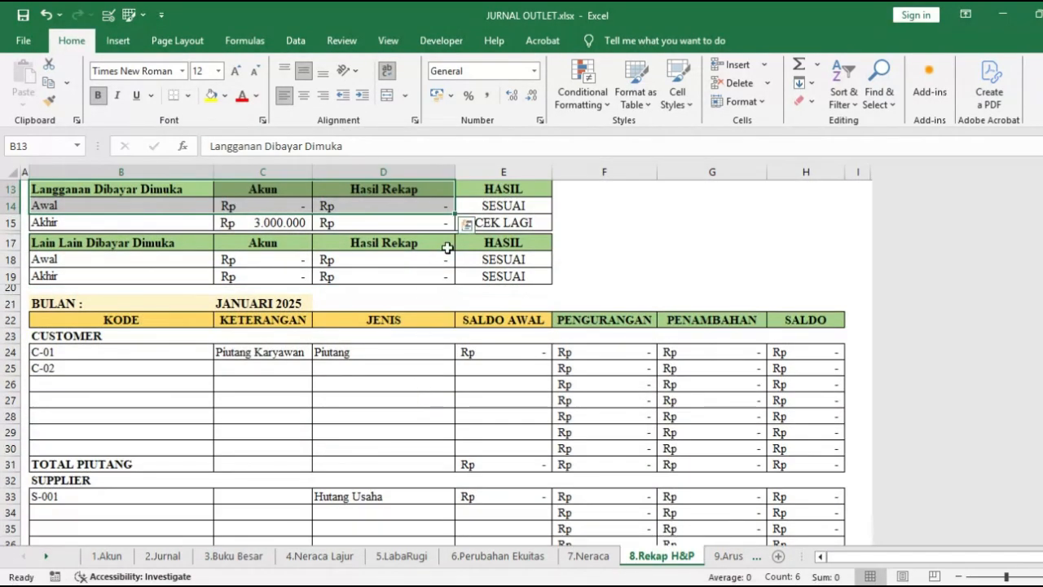
click(469, 217)
Step: Enter the description Langganan POS in C42 for code T-001 under Langganan Dibayar Dimuka
scroll(416, 375, down, 6)
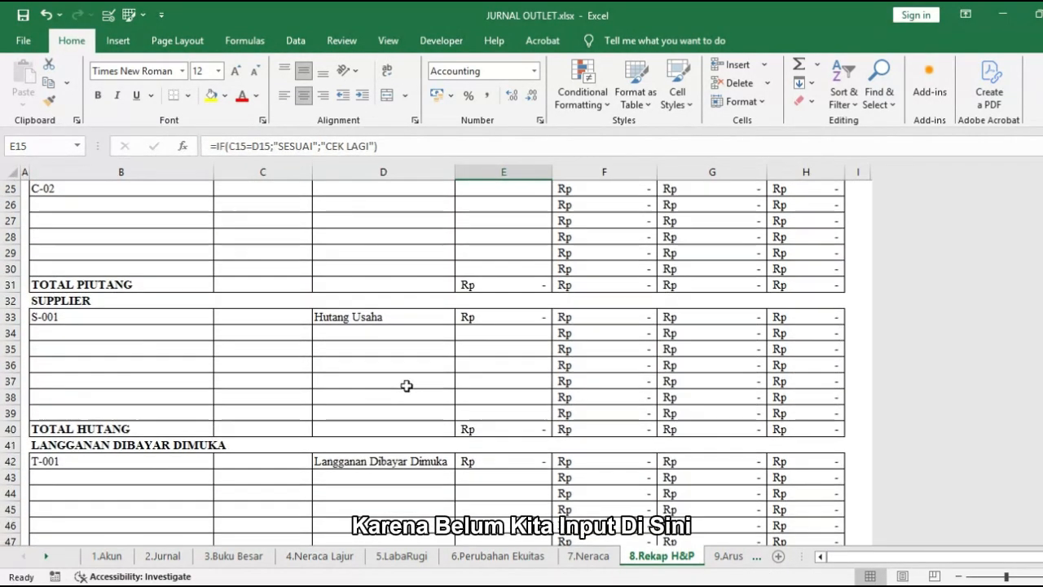
click(237, 367)
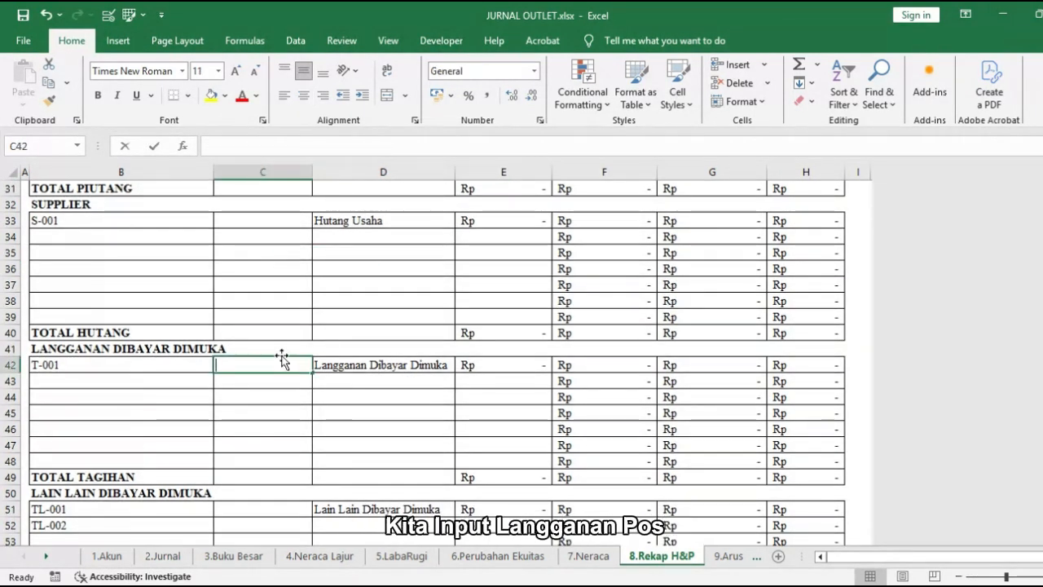
text(Langganan POS)
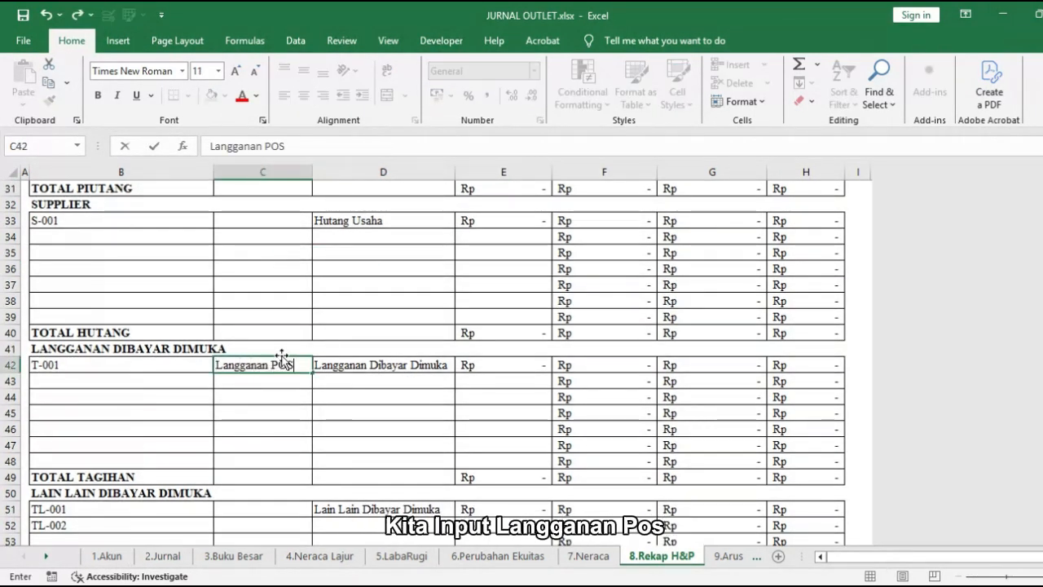
key(Return)
Step: Copy the code T-001 from B42 to J28 in the 2.Jurnal sheet, on the Langganan Dibayar Dimuka line
click(140, 371)
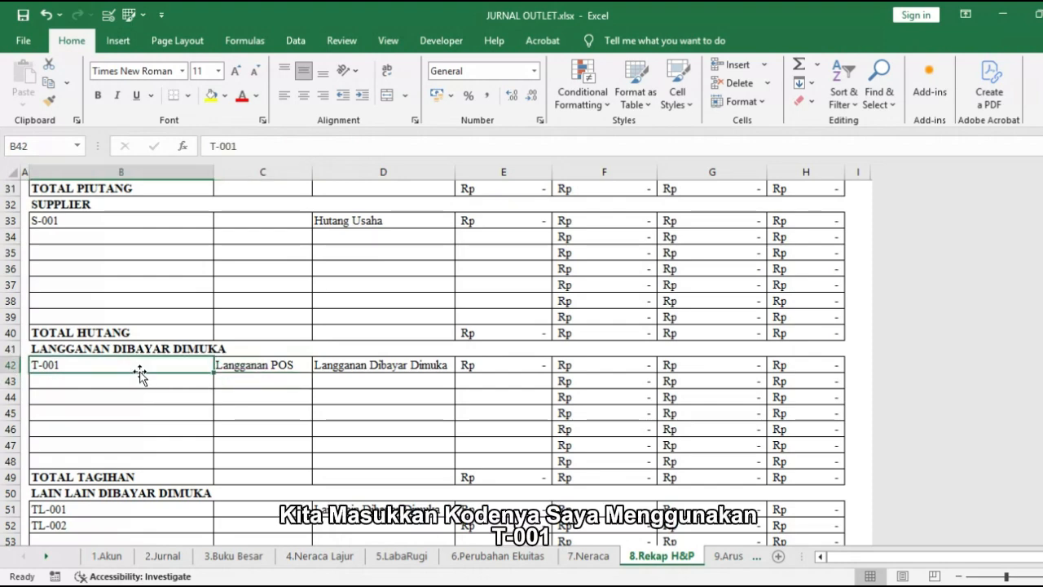
key(ctrl+c)
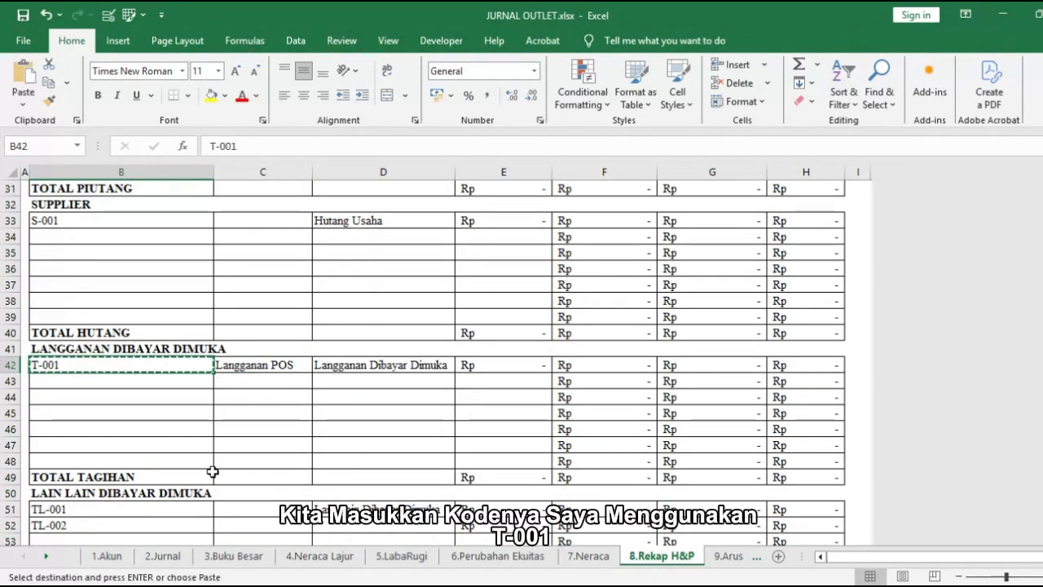
click(163, 556)
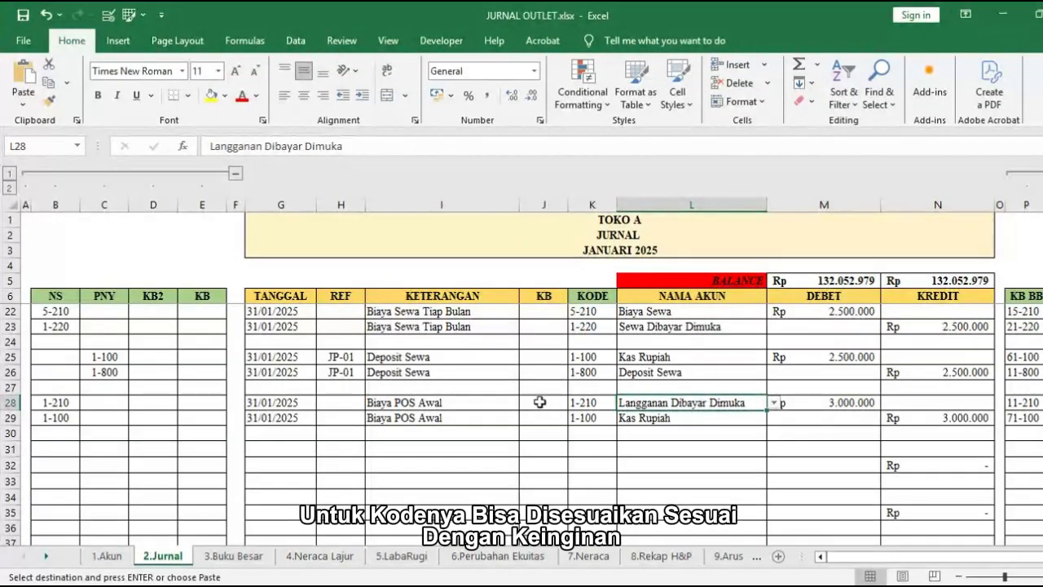
click(540, 402)
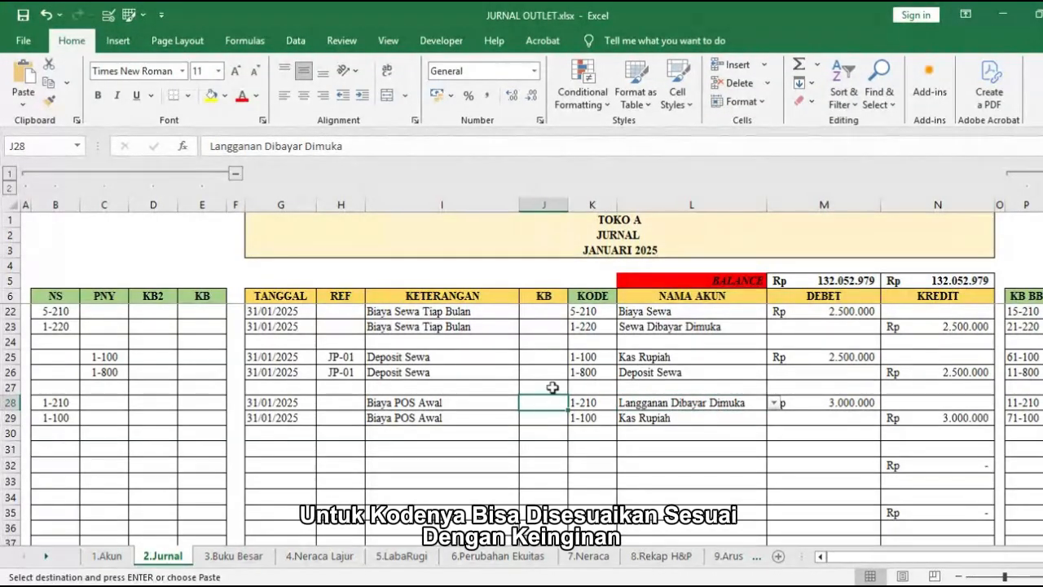
right_click(540, 402)
click(573, 111)
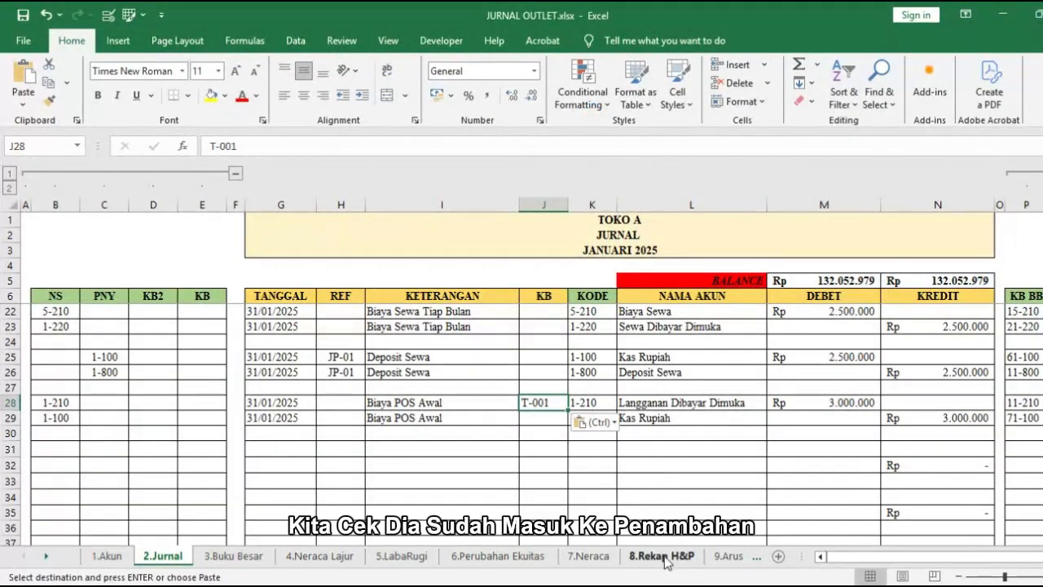
Step: Check the Penambahan amount for T-001 in the 8.Rekap H&P sheet and return to the journal's Biaya POS Awal entry
click(661, 556)
scroll(685, 489, up, 4)
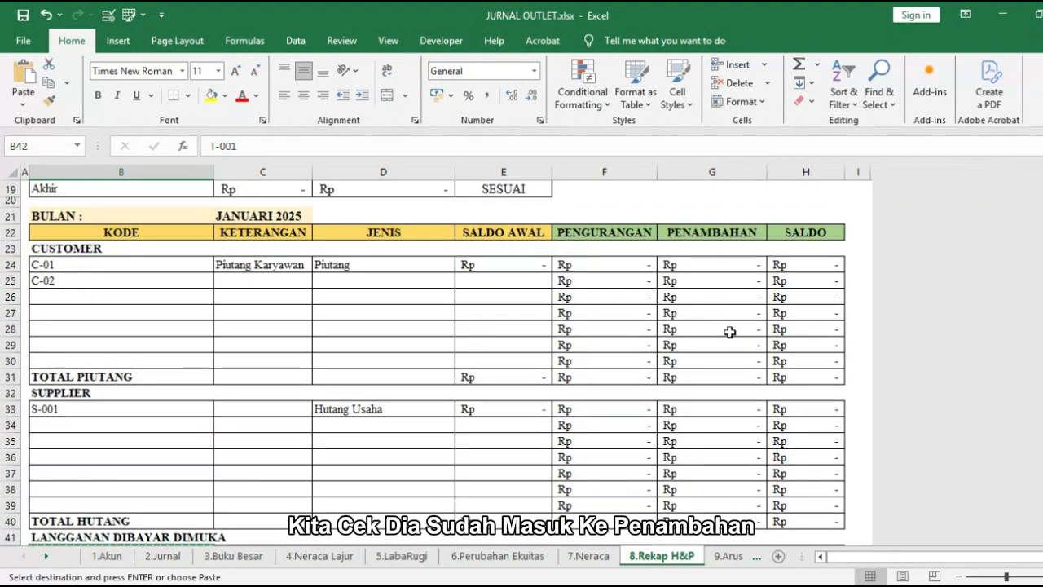
scroll(728, 366, down, 2)
click(710, 460)
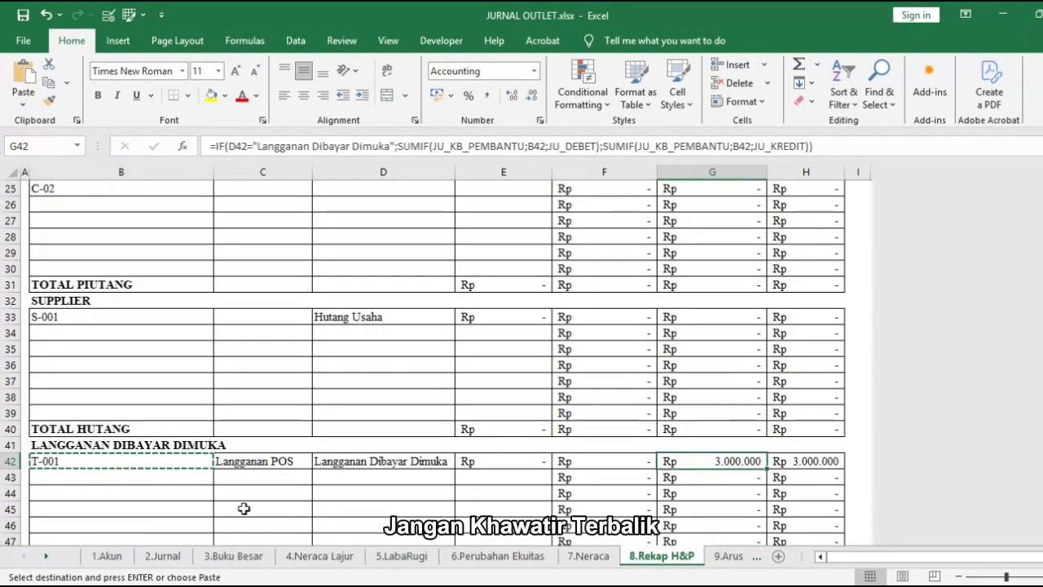
click(169, 558)
click(551, 417)
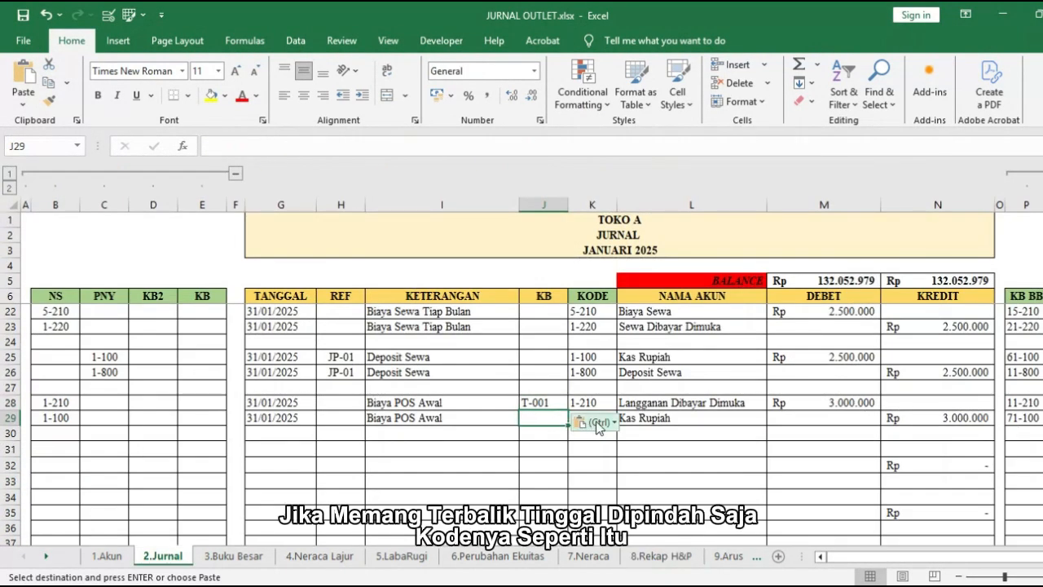
key(Escape)
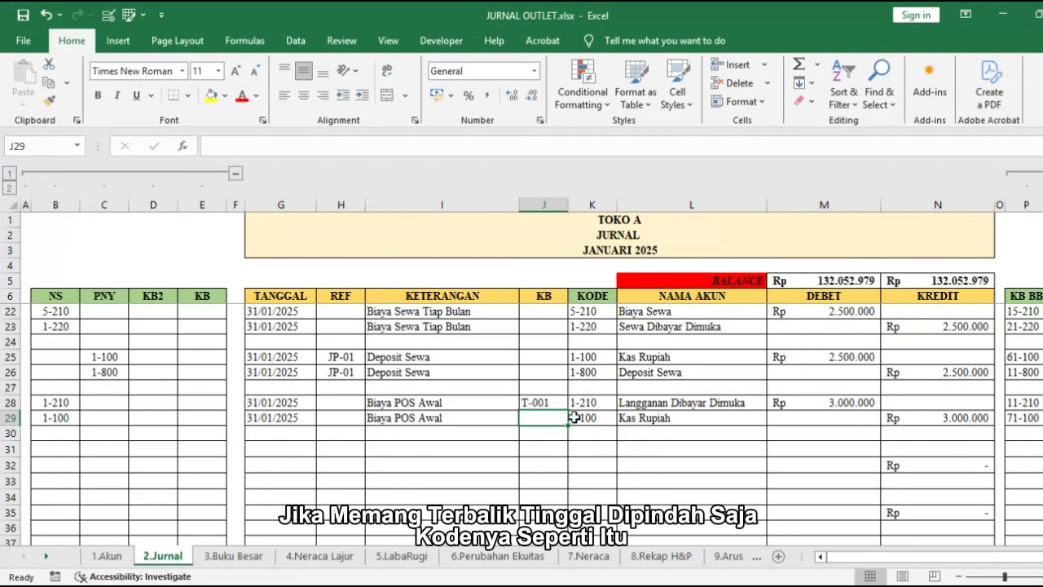
Step: Copy the Biaya POS Awal dates to G31:G32 and enter the description Biaya POS Tiap Bulan in I31:I32
drag(300, 405, 297, 414)
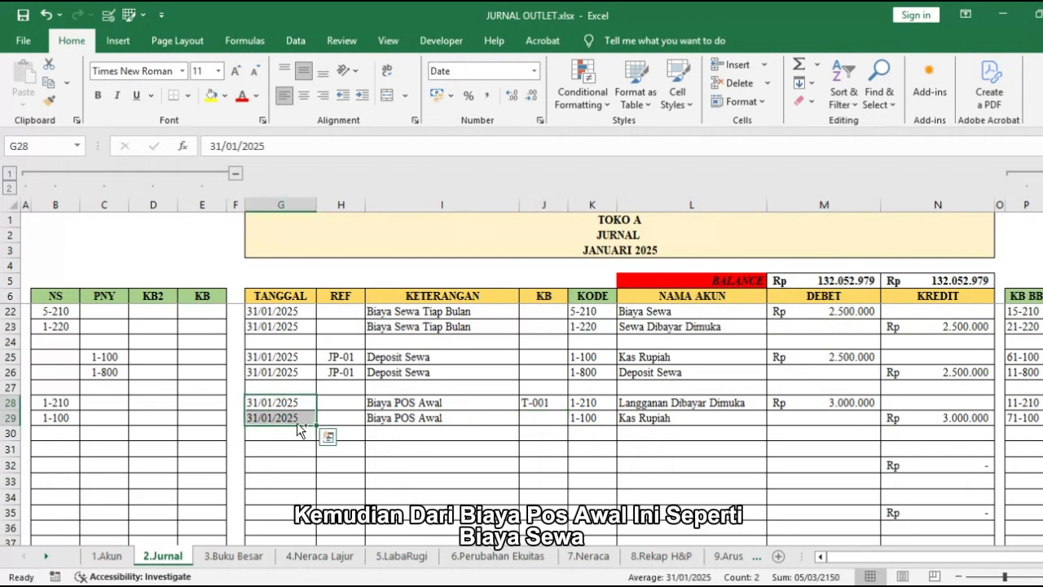
key(ctrl+c)
click(289, 450)
key(ctrl+v)
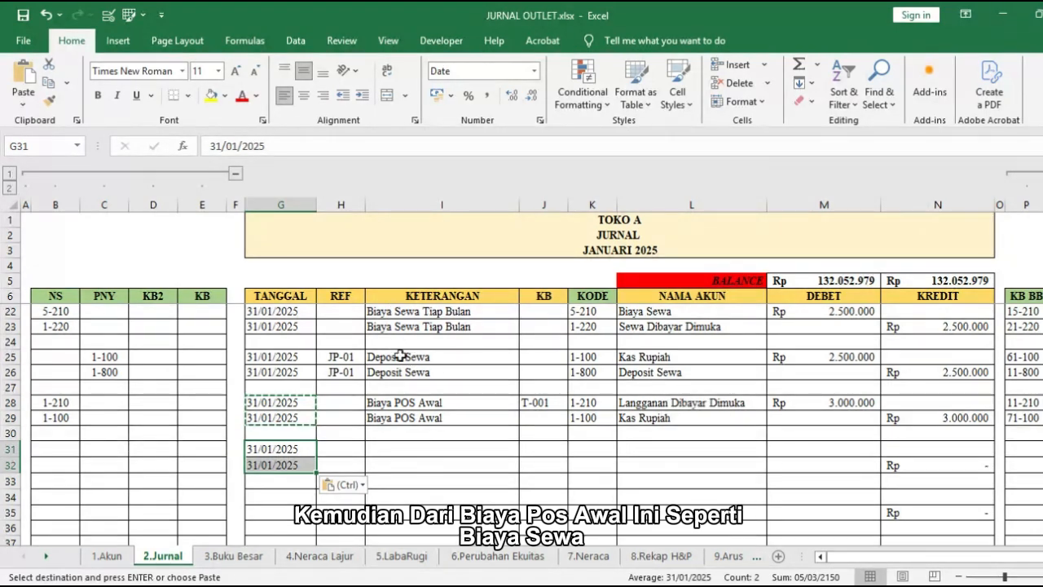
click(402, 449)
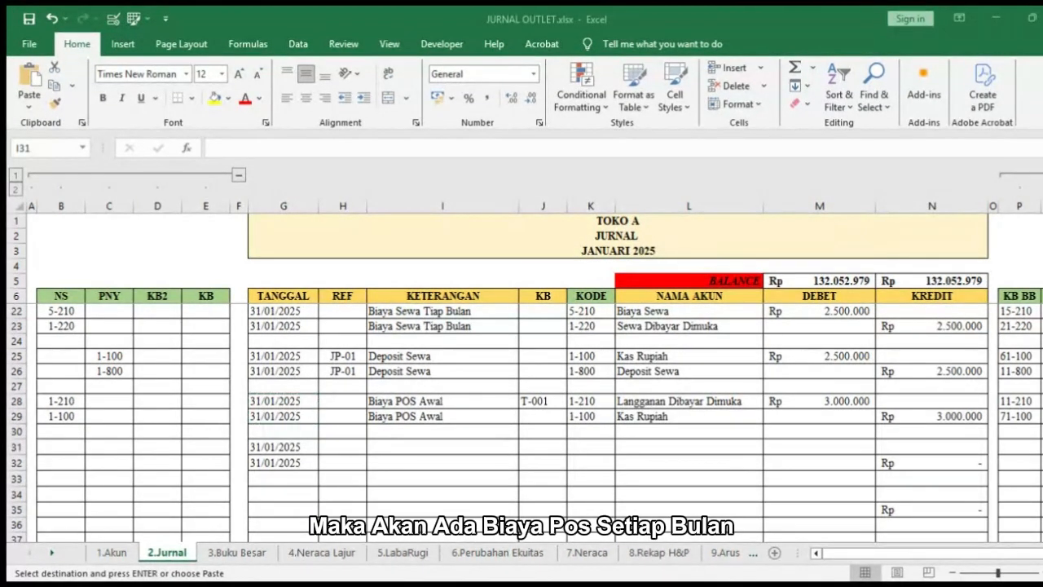
key(ctrl+v)
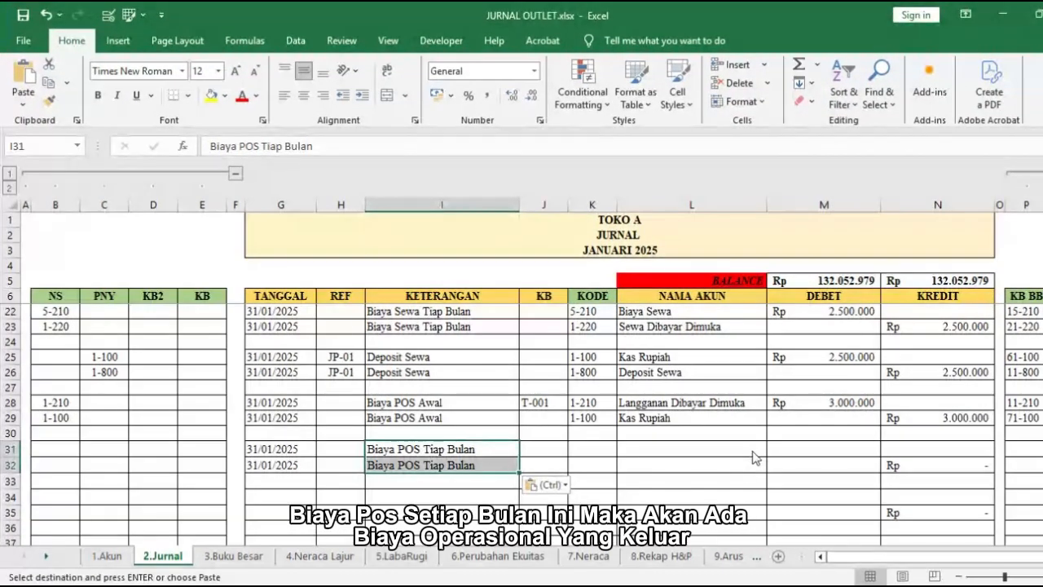
Step: Choose Biaya Operasional in L31 and Kas Rupiah in L32 as the accounts of the Biaya POS Tiap Bulan entry
click(757, 446)
click(769, 448)
scroll(693, 493, down, 8)
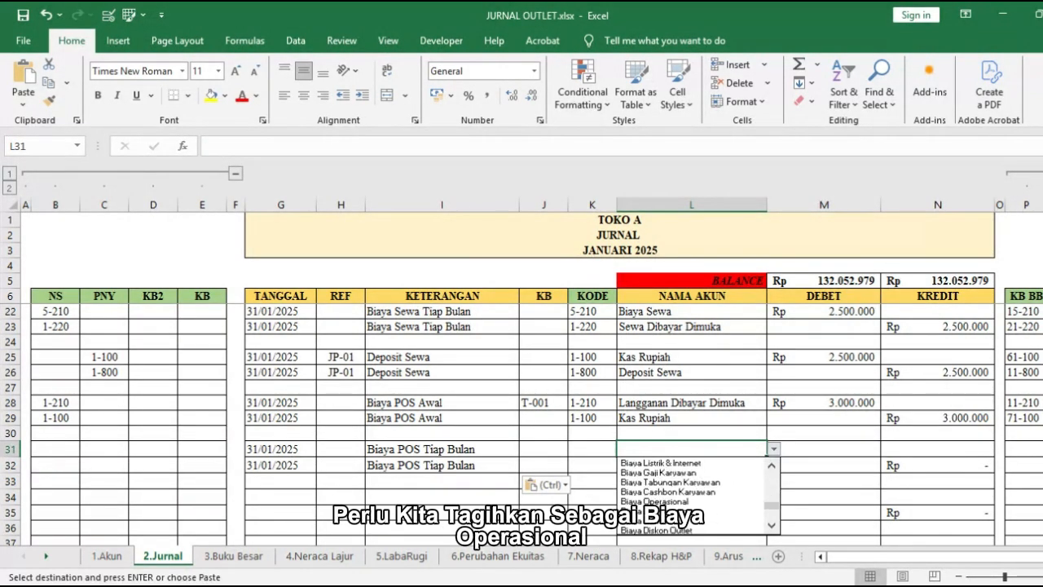
click(745, 501)
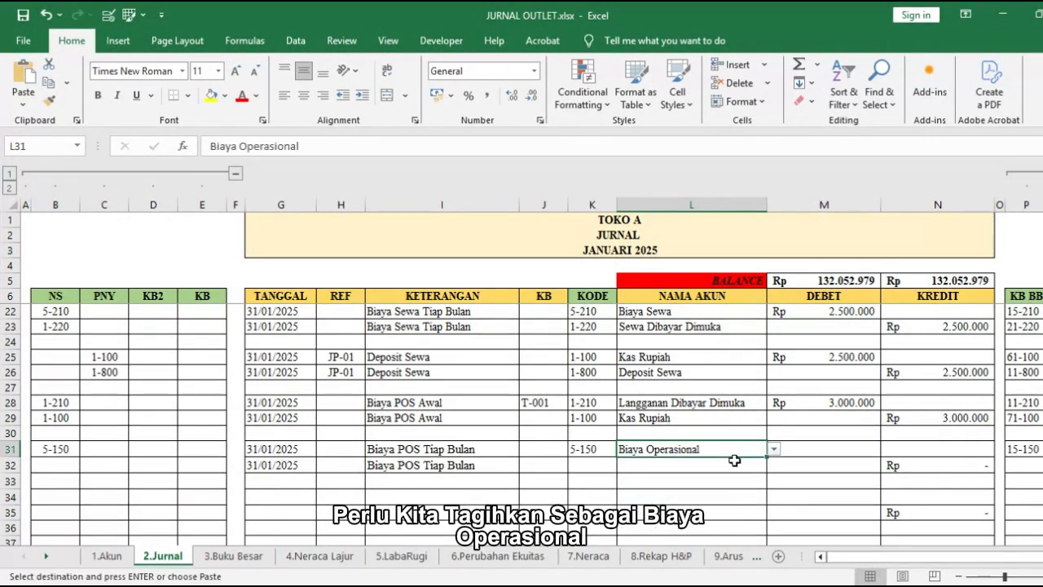
click(734, 463)
click(773, 466)
click(676, 483)
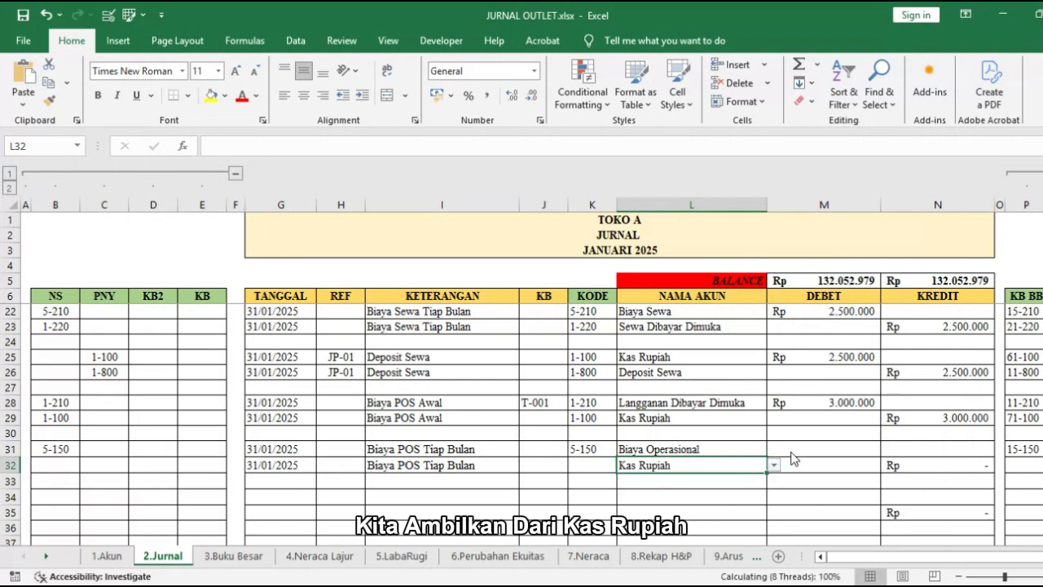
Step: Enter a debit of 250.000 in M31 for the Biaya Operasional line
key(ctrl+c)
click(792, 449)
text(25)
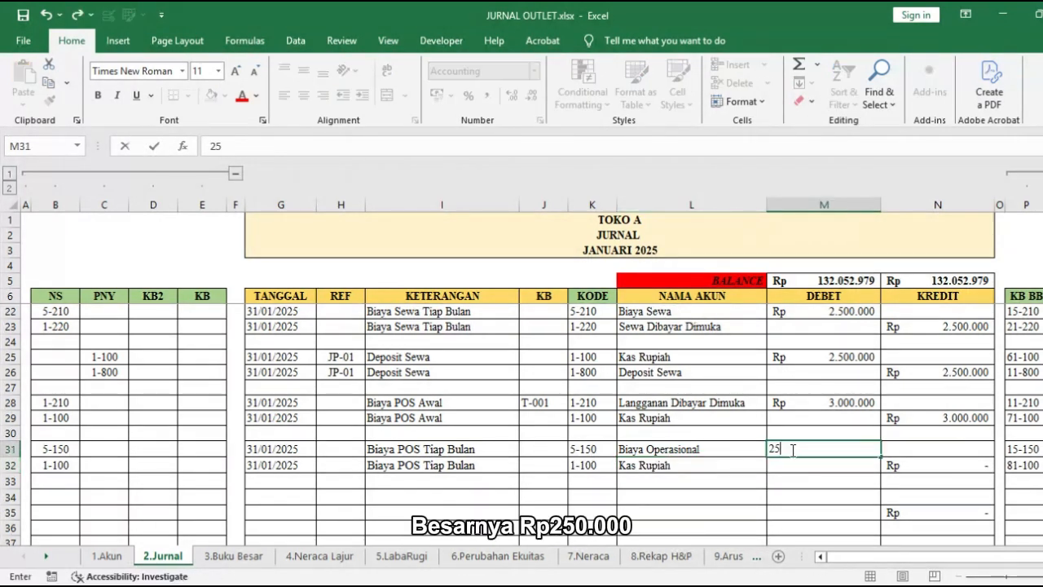
text(0.000)
key(Return)
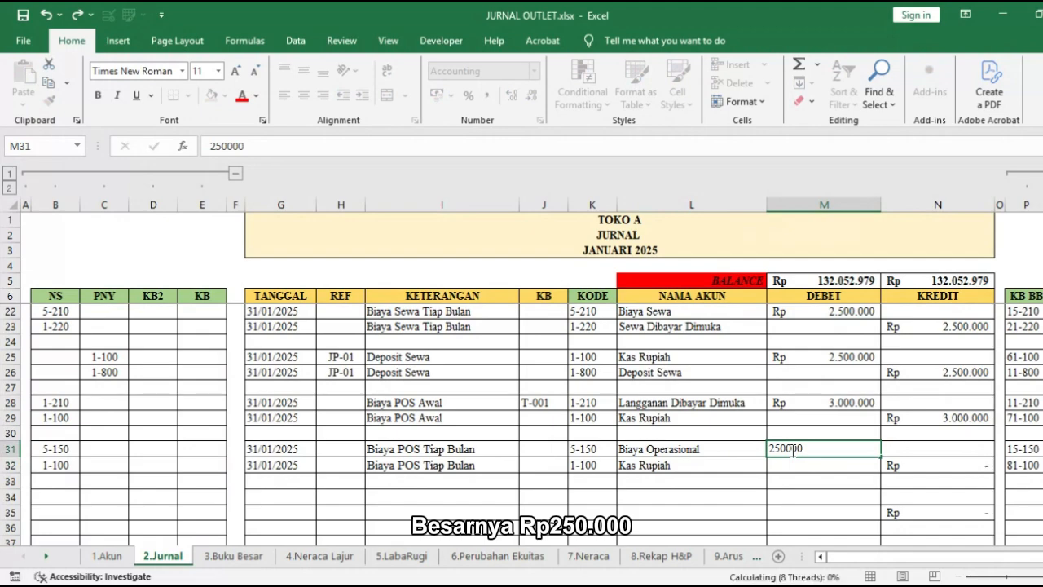
Step: Copy the Biaya POS Tiap Bulan entry's dates to G34:G35 for a new entry
click(807, 400)
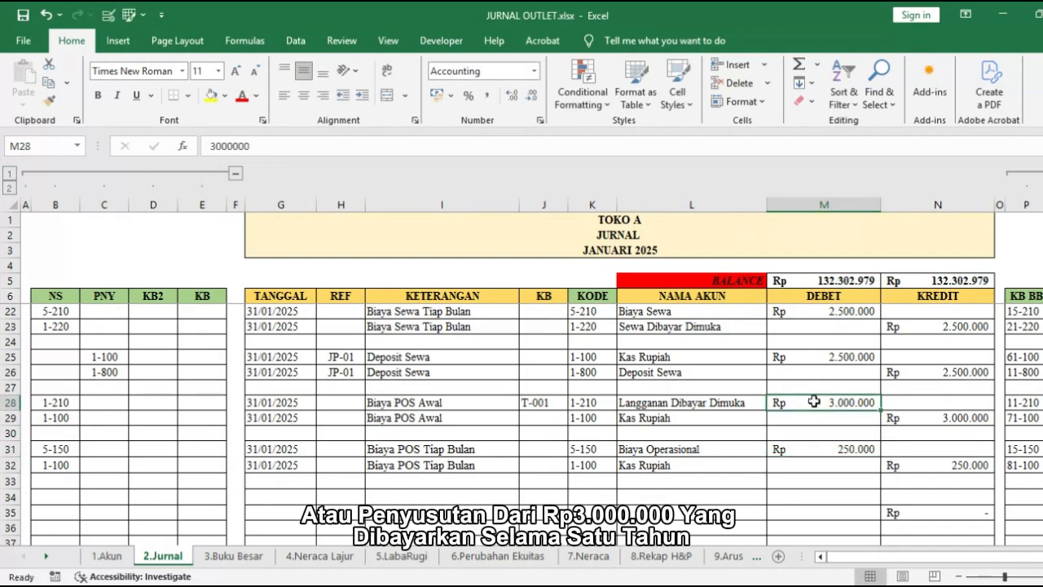
scroll(825, 397, down, 1)
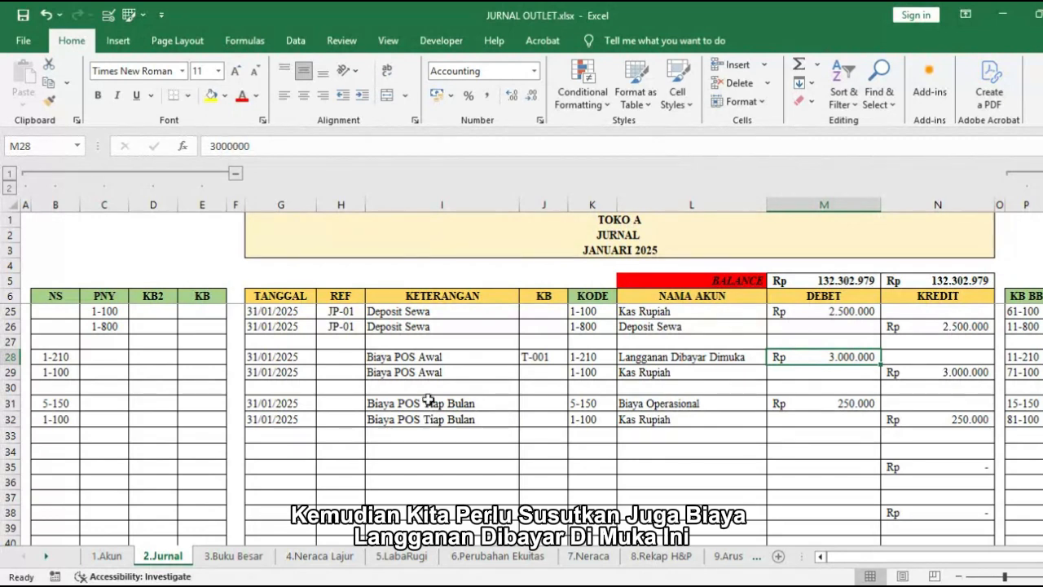
drag(255, 403, 269, 421)
key(ctrl+c)
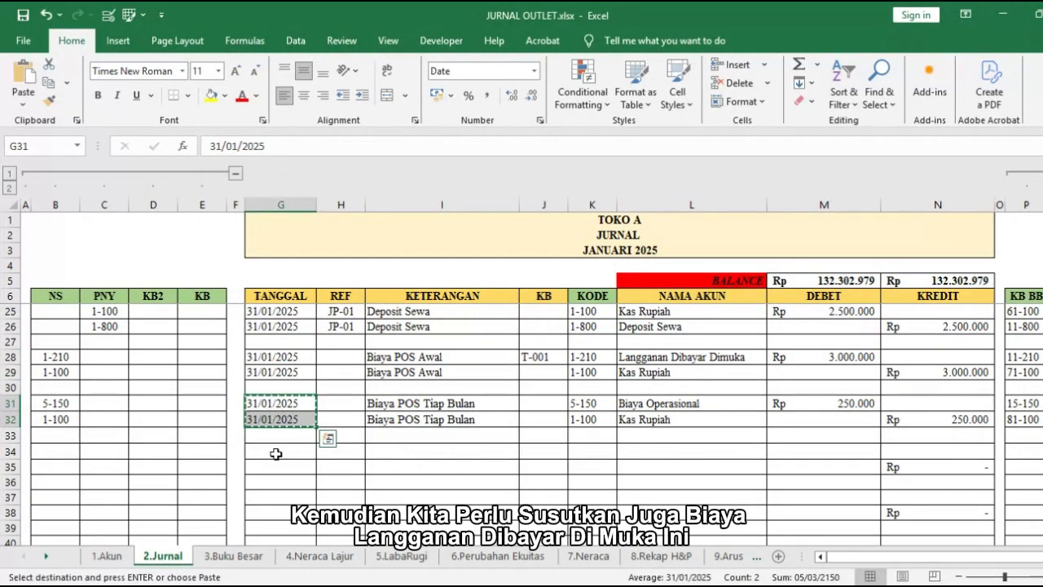
click(272, 452)
key(ctrl+v)
Step: Enter the description Penyusutan Biaya Langganan in I34:I35 for the new journal entry
click(706, 359)
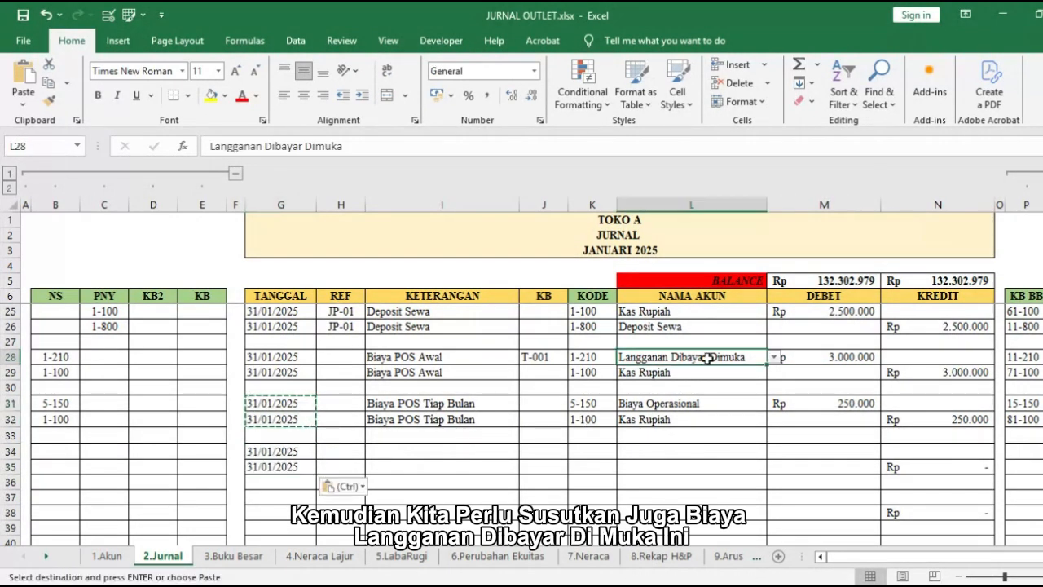
click(385, 454)
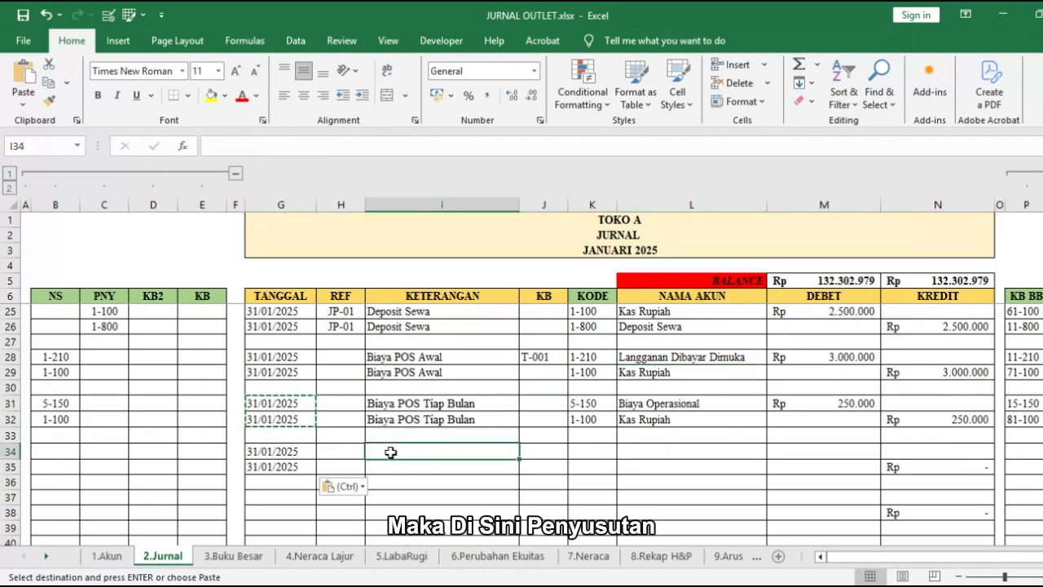
text(Penyusutan)
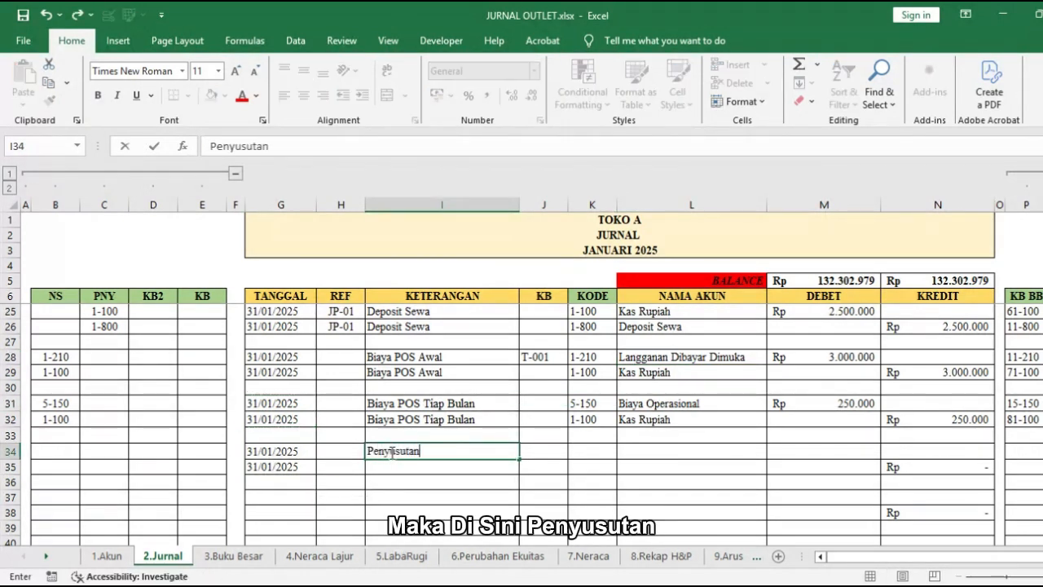
text( Biaya )
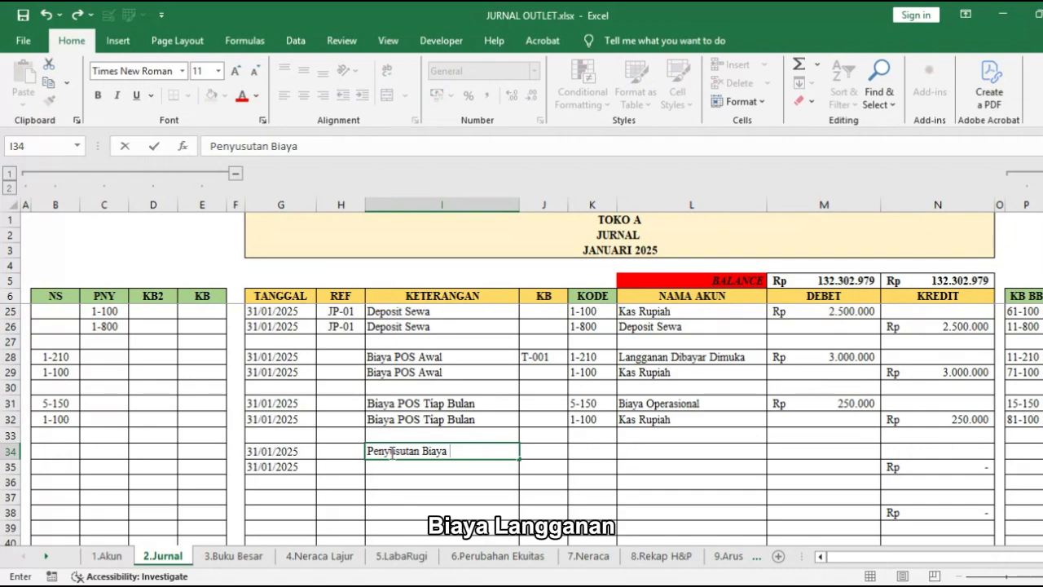
text(Langganan)
key(Return)
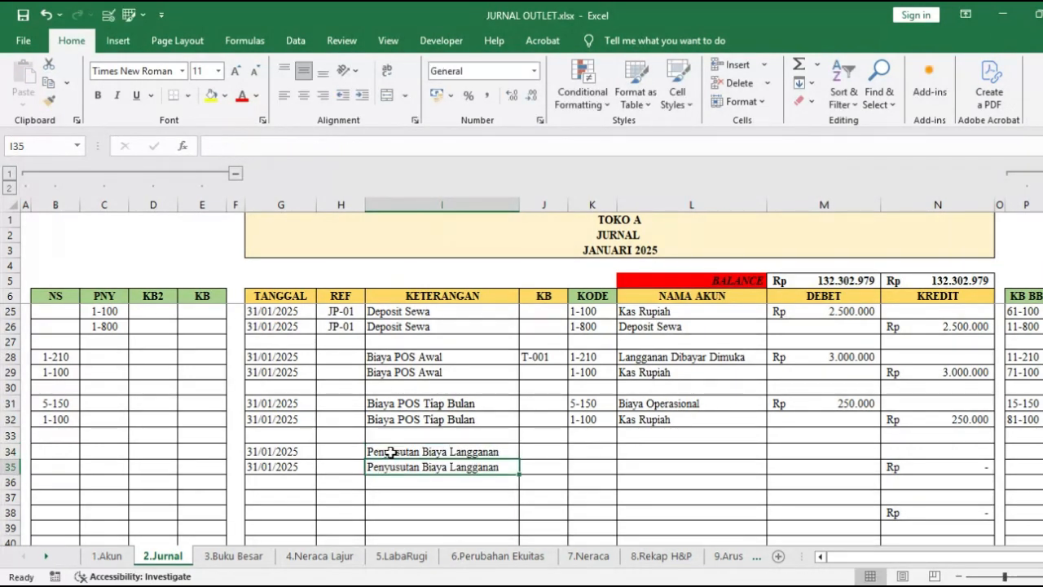
Step: Choose Kas Rupiah in L34 and Langganan Dibayar Dimuka in L35 as the accounts of the Penyusutan Biaya Langganan entry
click(665, 450)
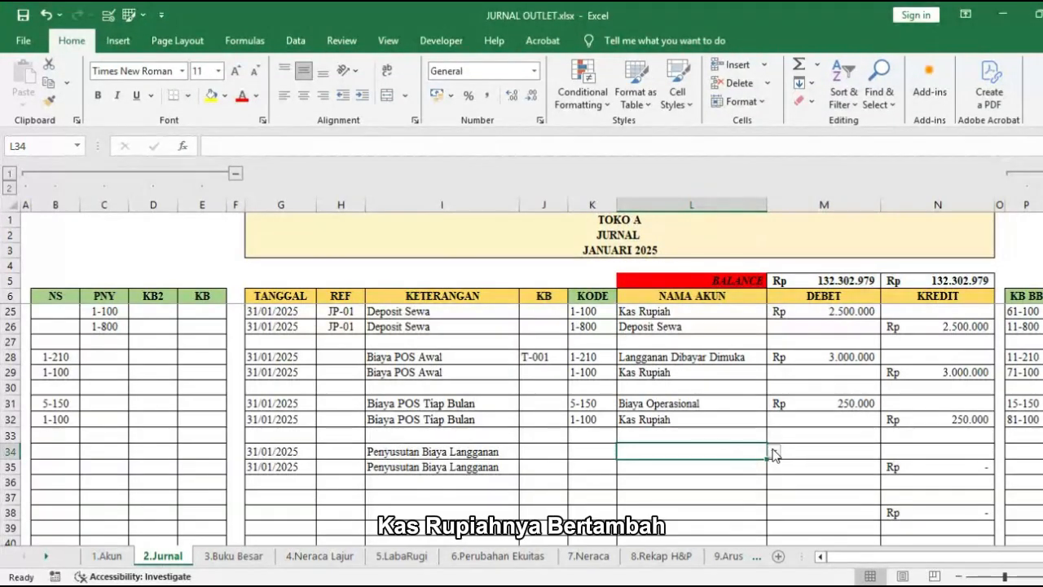
click(770, 449)
click(756, 477)
click(742, 470)
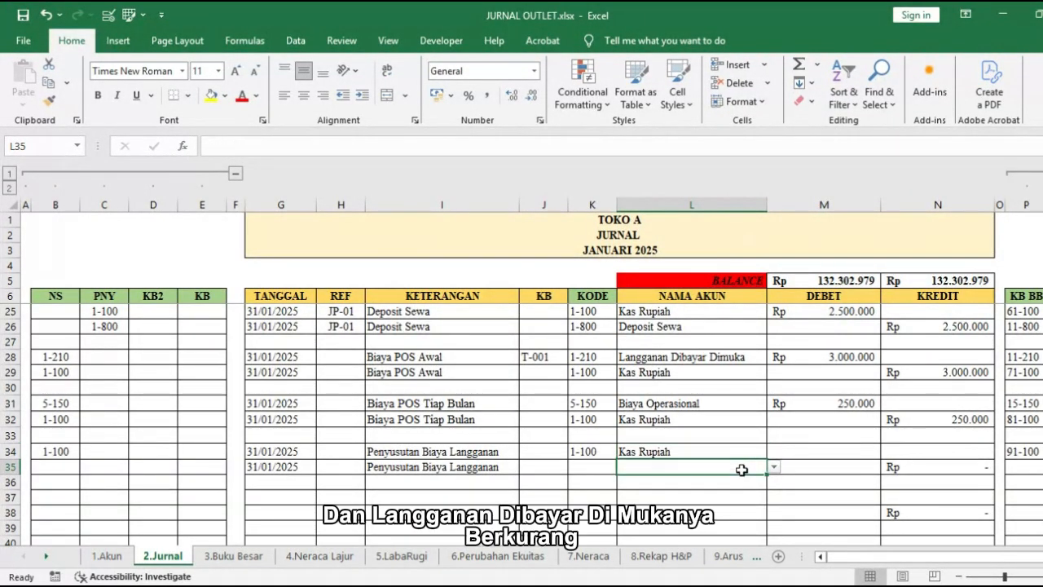
text(langganan Dibayar Dimuka)
key(Return)
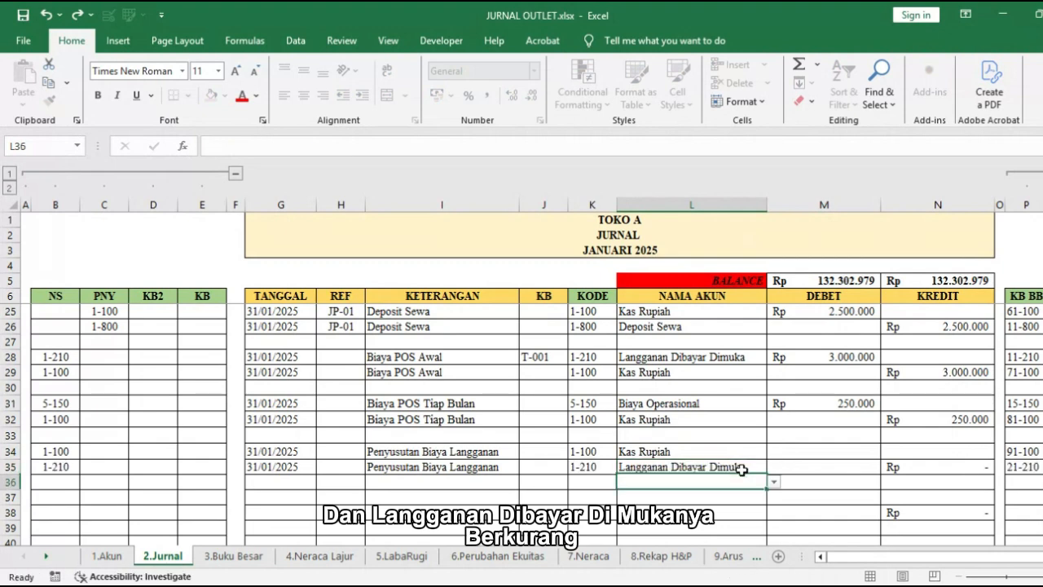
Step: Copy the 250.000 debit of Biaya Operasional from M31 to M34 on the Kas Rupiah line
click(835, 404)
key(ctrl+c)
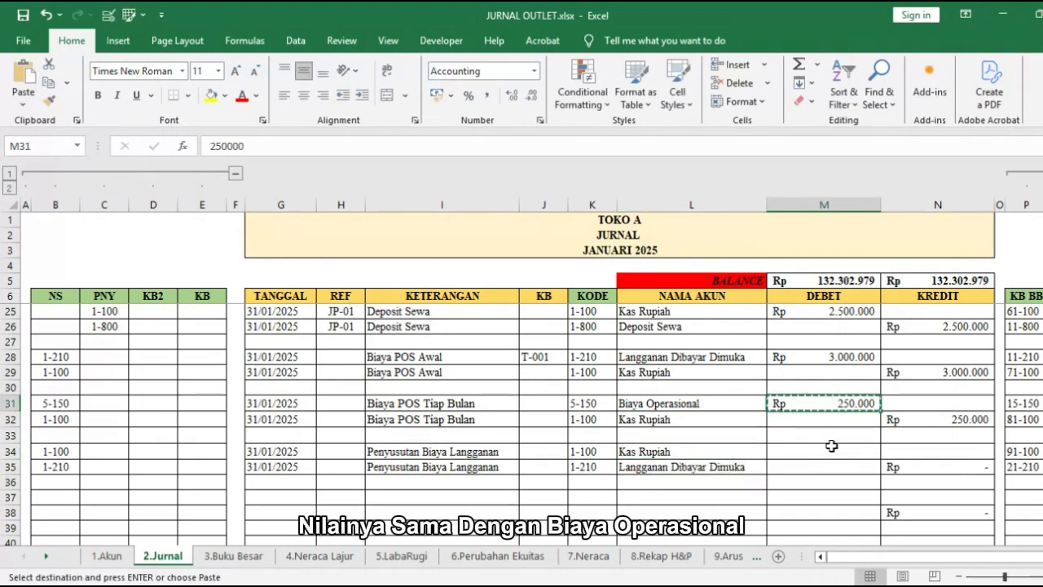
click(830, 451)
key(ctrl+v)
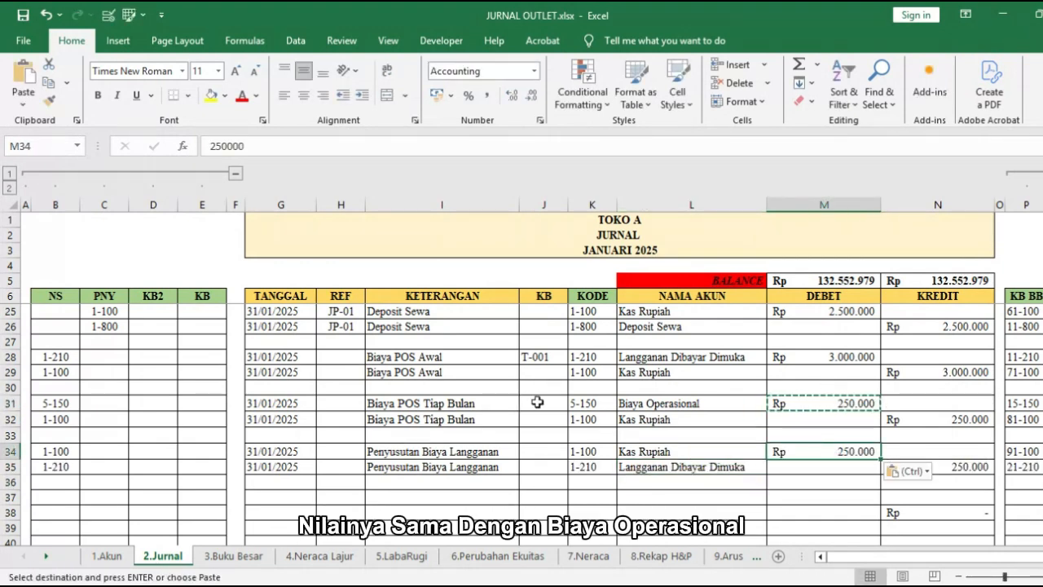
Step: Copy the helper code T-001 from J28 to J35 on the Langganan Dibayar Dimuka line
click(544, 357)
key(ctrl+c)
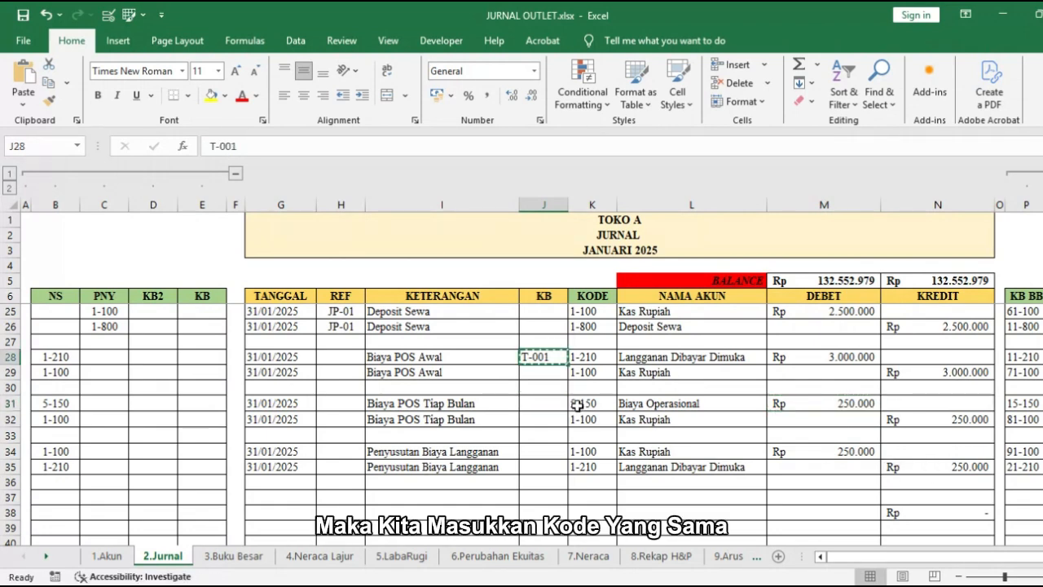
click(546, 466)
key(ctrl+v)
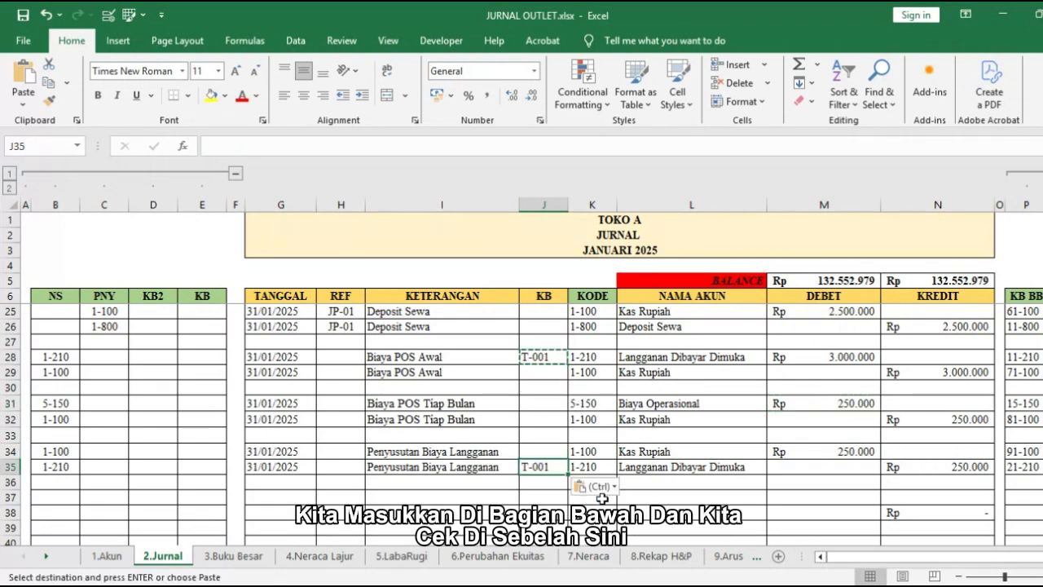
Step: Check the T-001 reduction and balance in the 8.Rekap H&P sheet and the Langganan Dibayar Dimuka validation result
click(680, 558)
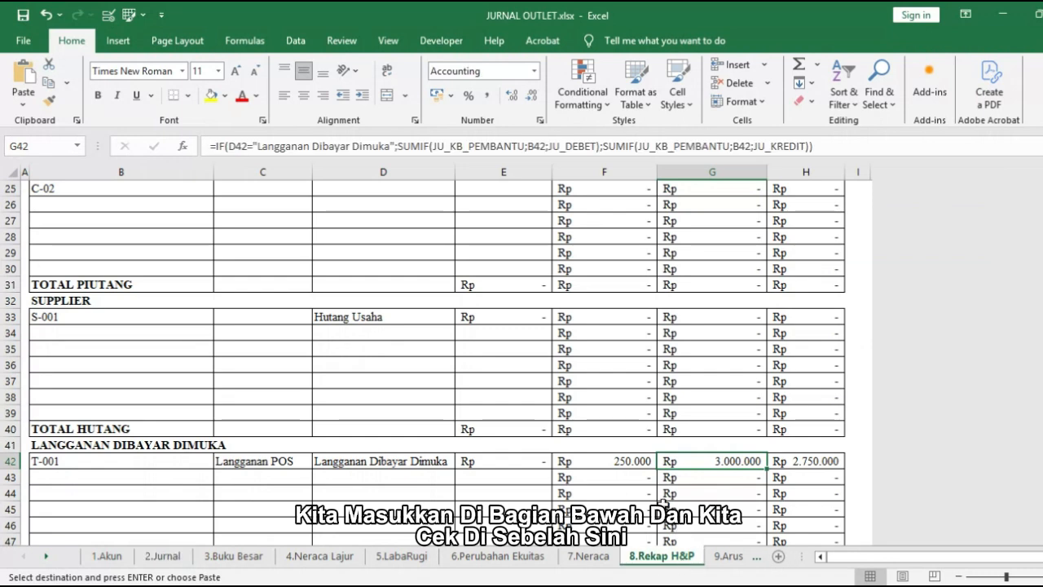
click(640, 463)
scroll(638, 464, up, 1)
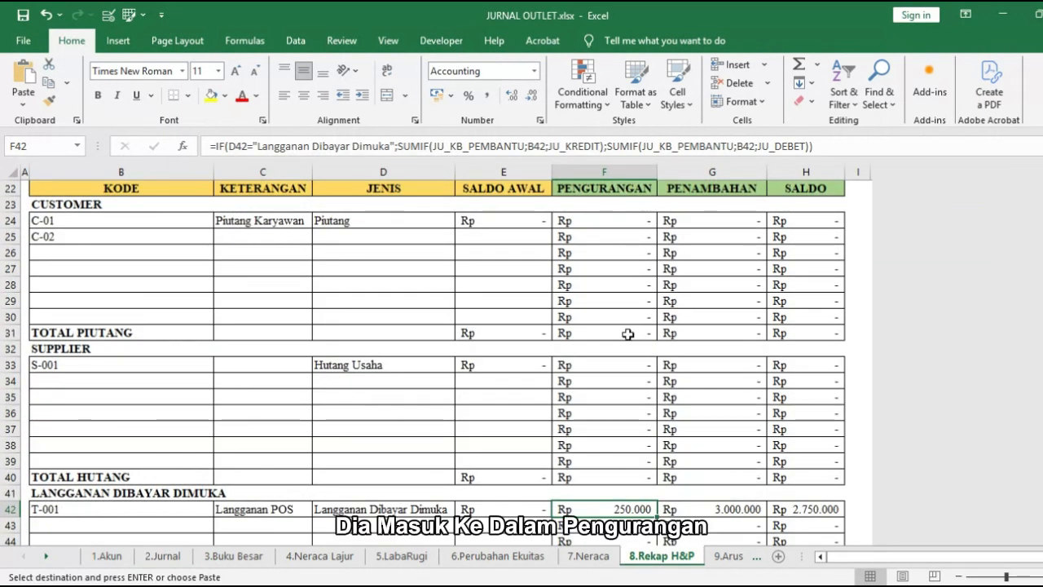
click(788, 509)
scroll(504, 430, up, 7)
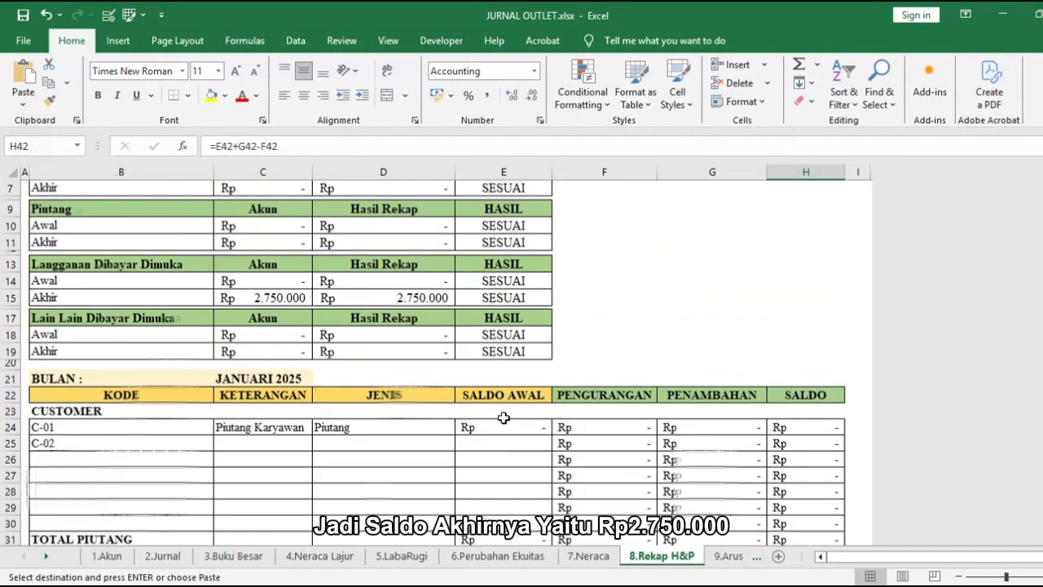
click(511, 400)
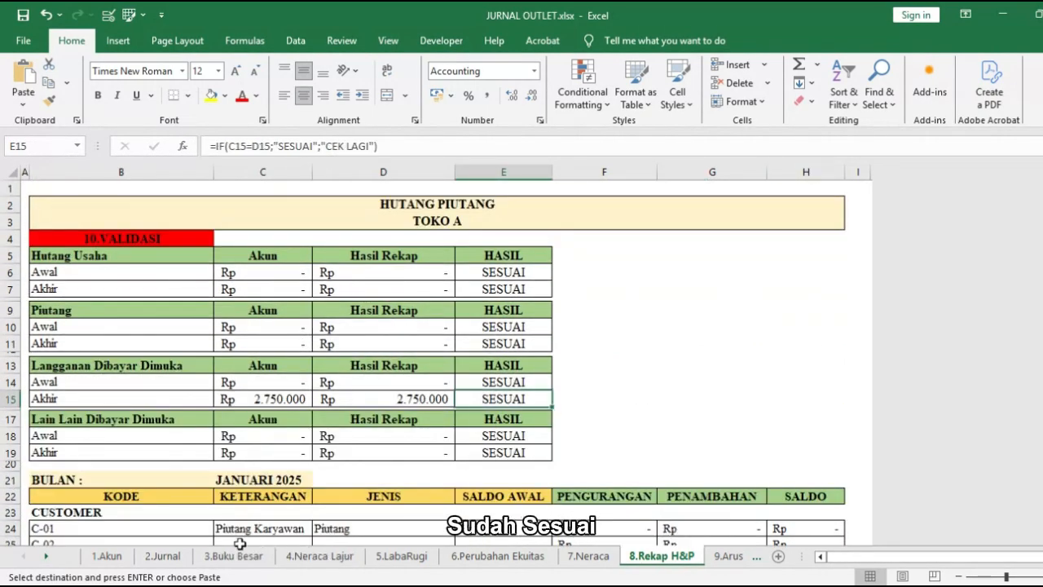
Step: Paste the closing inventory value 10.707.764 into the Persediaan Akhir cell E18 of the 5.LabaRugi sheet
click(162, 556)
key(ctrl+v)
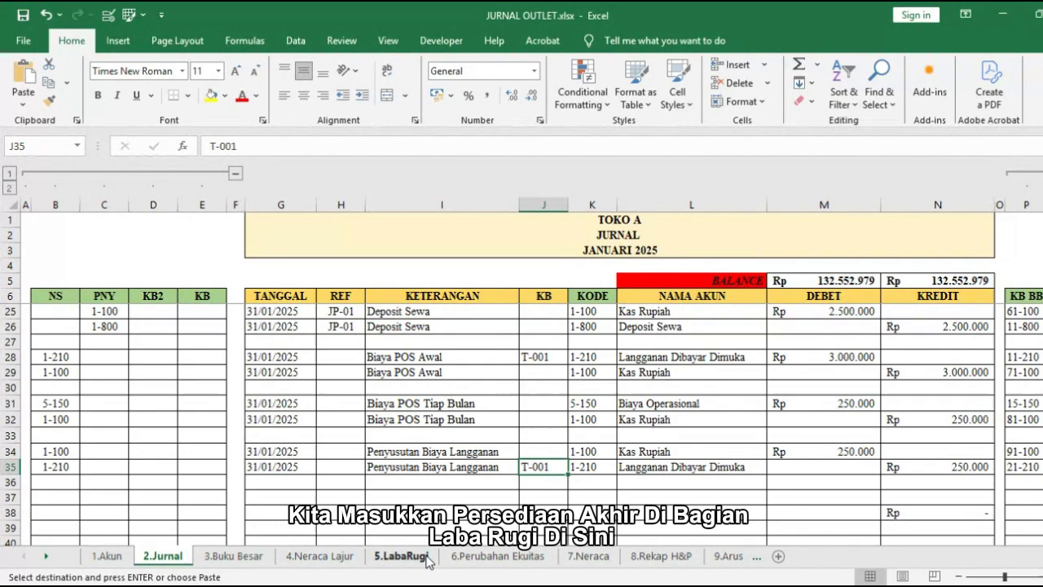
click(402, 552)
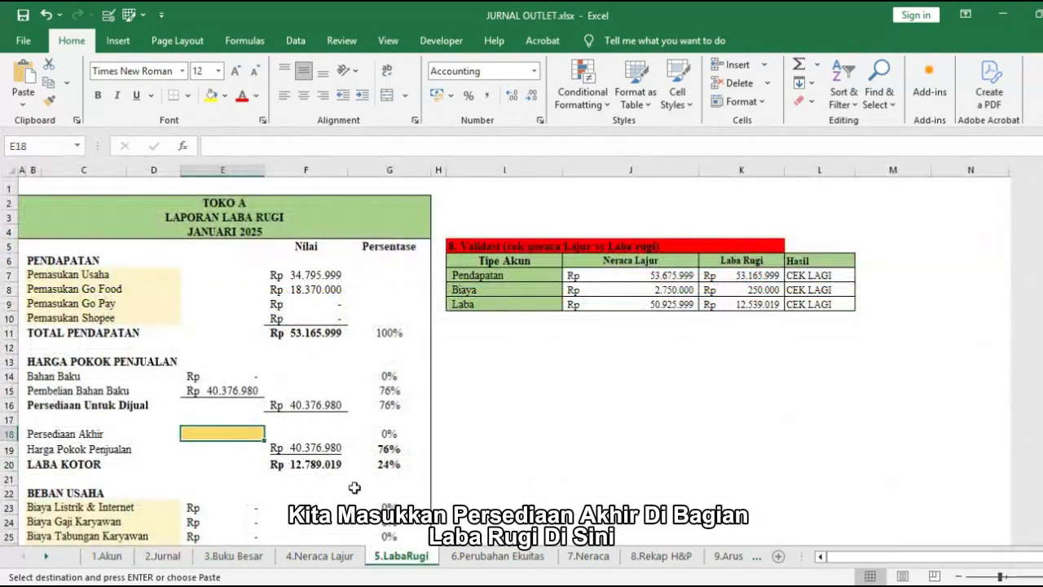
right_click(214, 433)
click(257, 142)
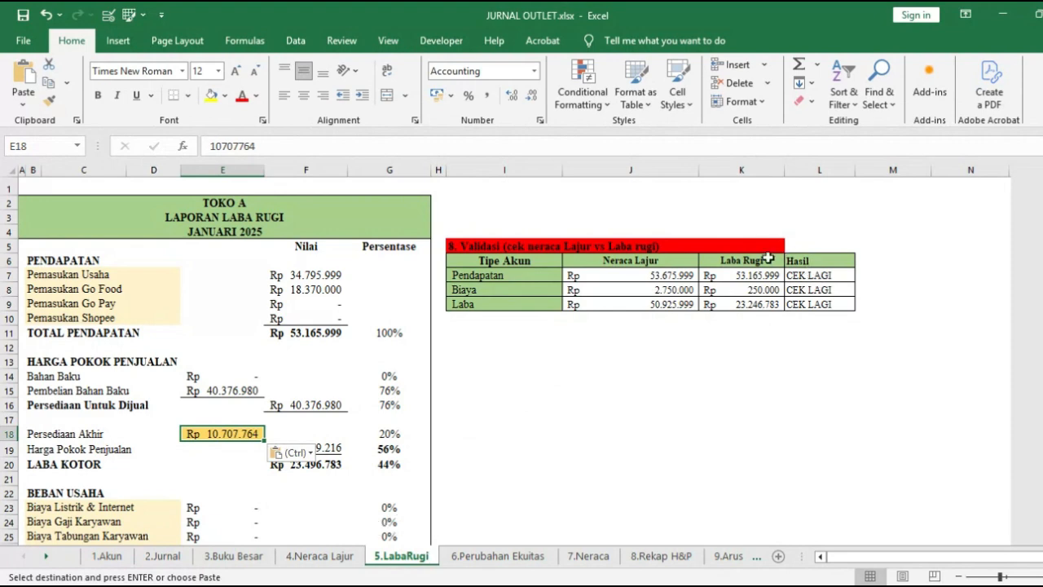
Step: Insert a row above TOTAL PENDAPATAN in the income statement and merge its label cells B11:D11
click(693, 277)
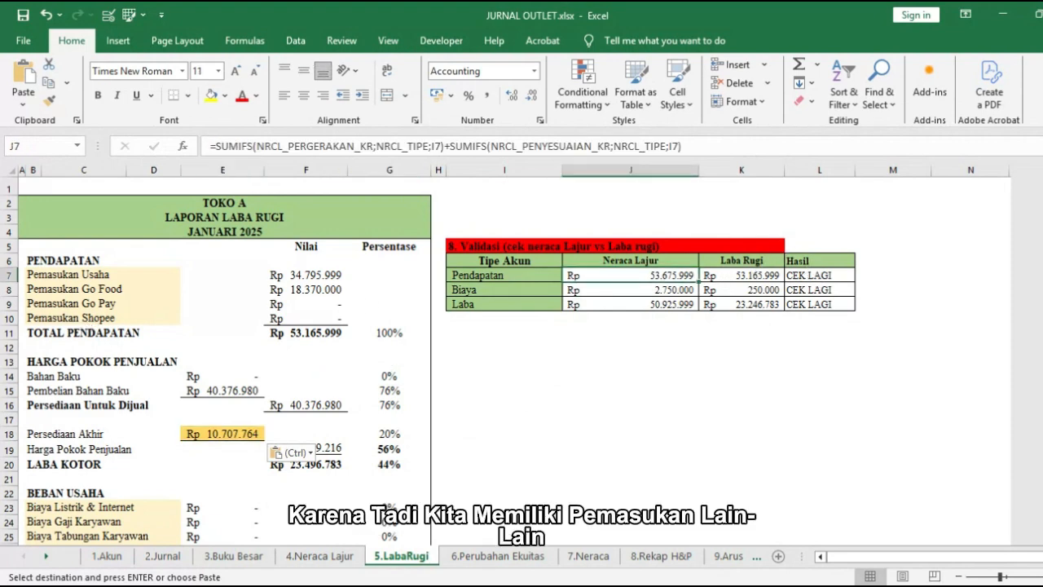
click(10, 333)
right_click(10, 333)
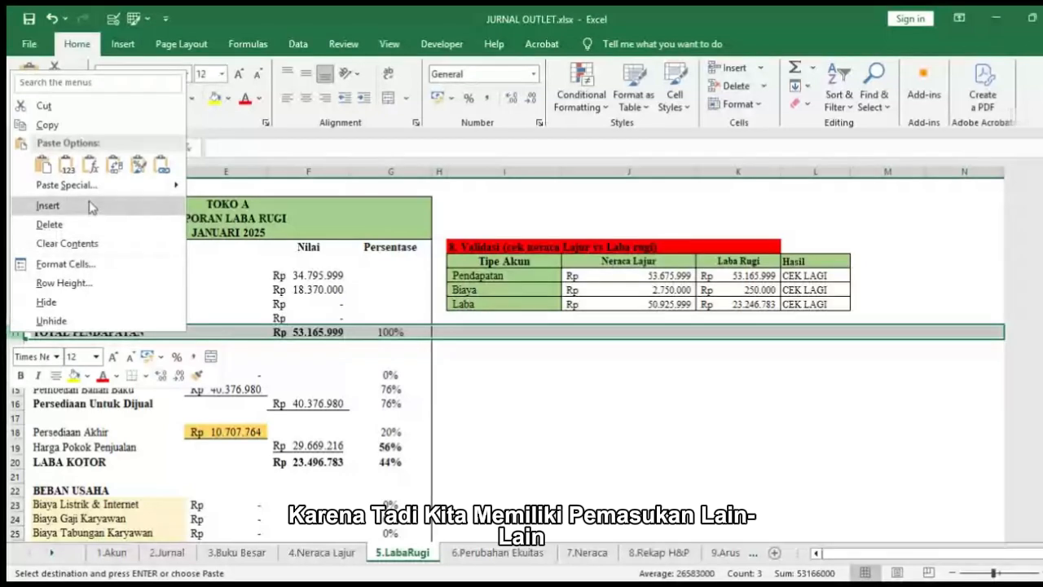
click(45, 203)
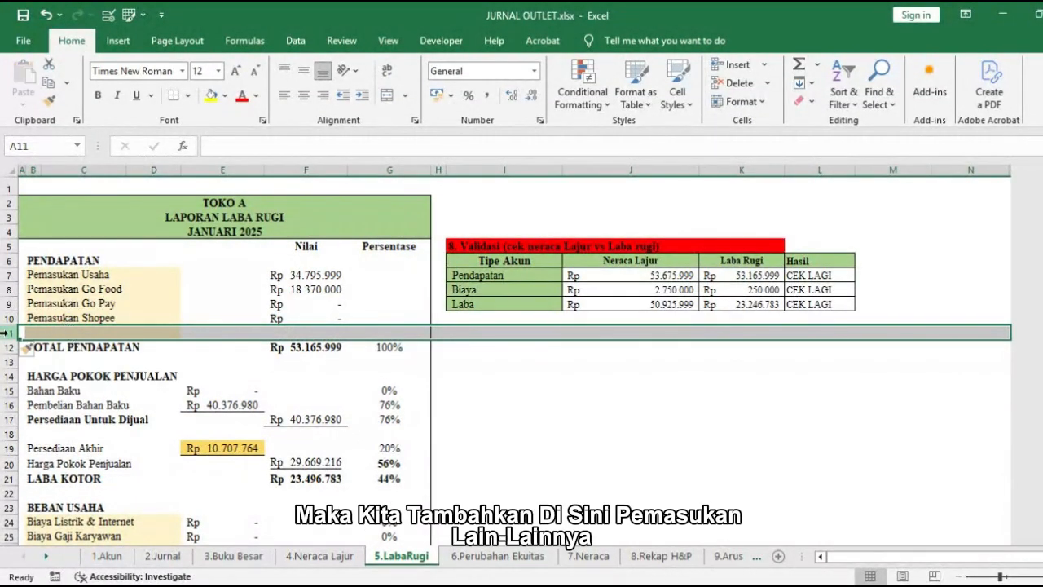
click(32, 332)
drag(31, 331, 163, 332)
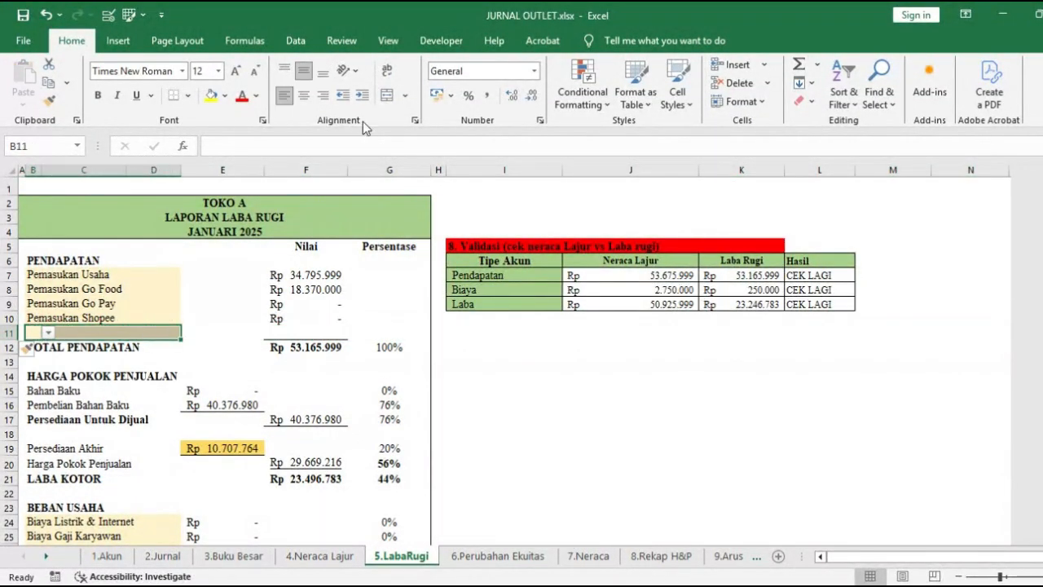
click(391, 96)
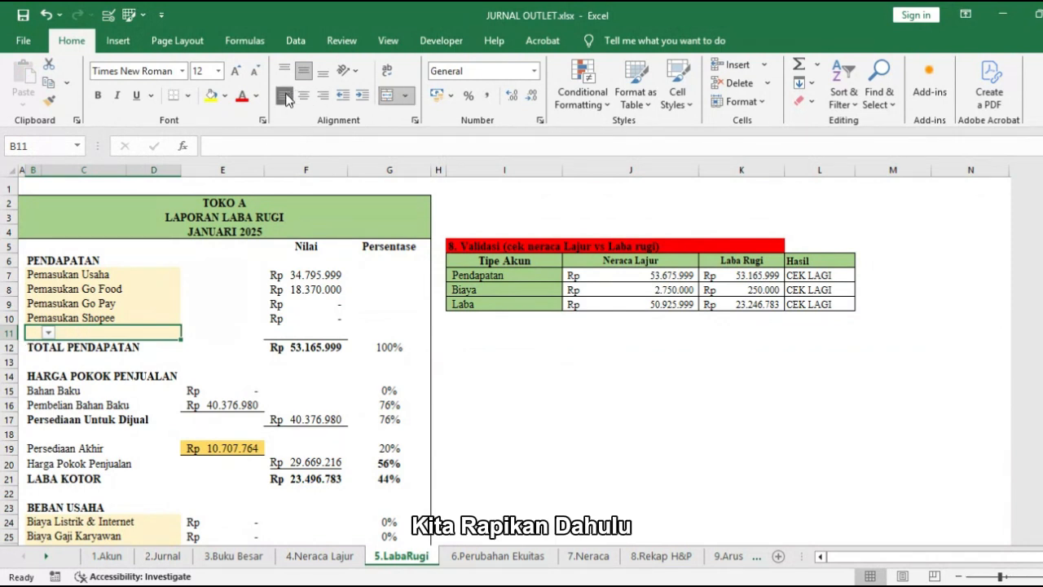
Step: Choose Pemasukan Lain Lain in B11 and fill the Pemasukan Shopee formula from F10 down to F11
click(187, 333)
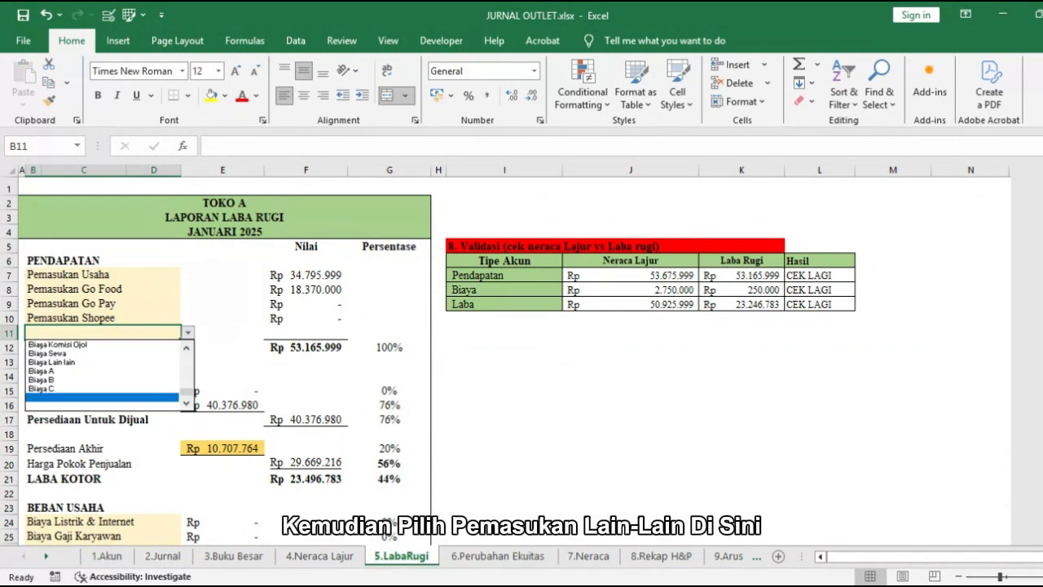
scroll(102, 373, up, 5)
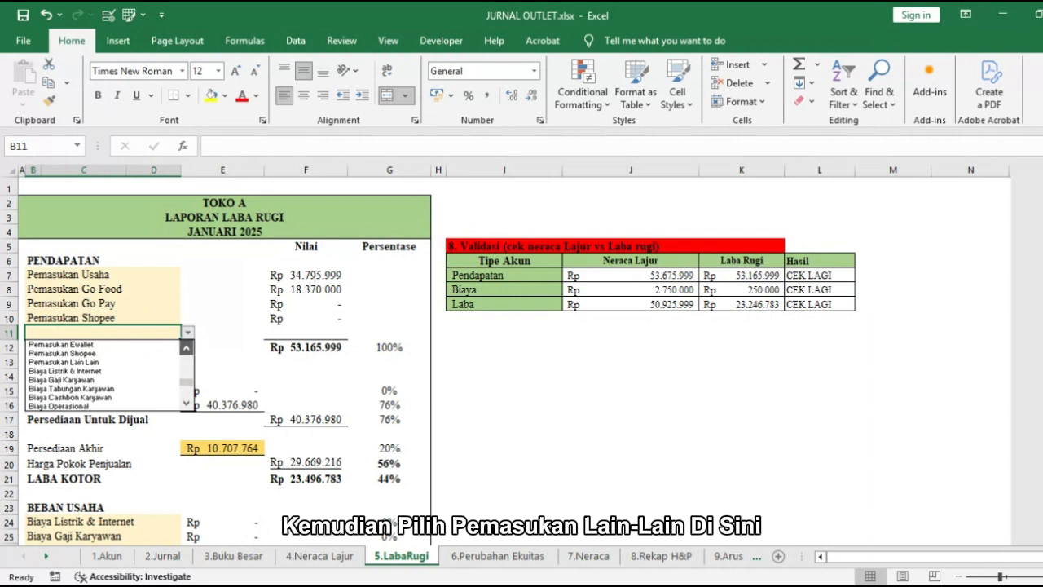
click(126, 397)
click(320, 325)
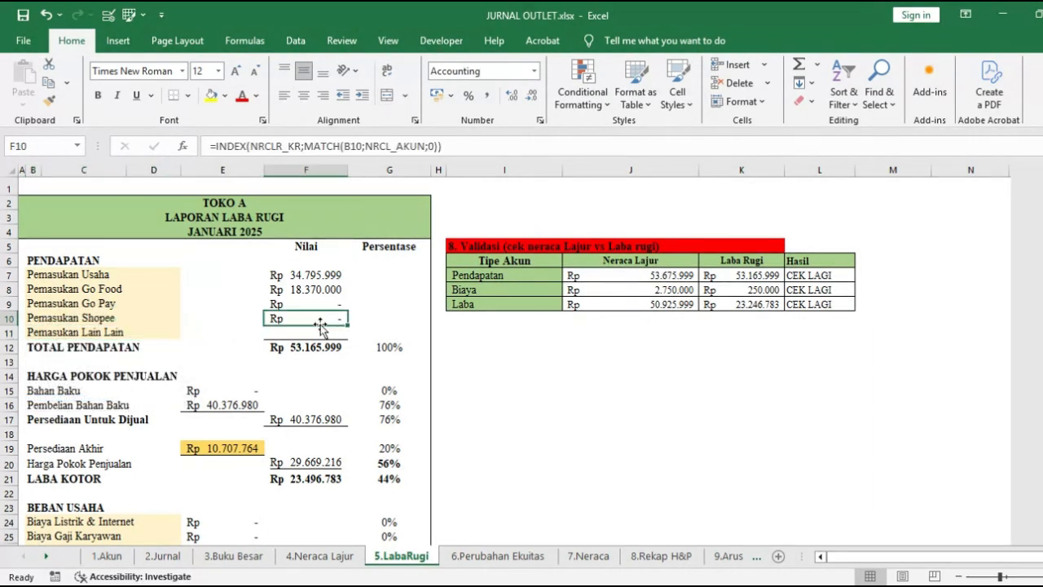
mouse_move(336, 326)
mouse_down()
mouse_move(344, 336)
mouse_move(330, 347)
mouse_up()
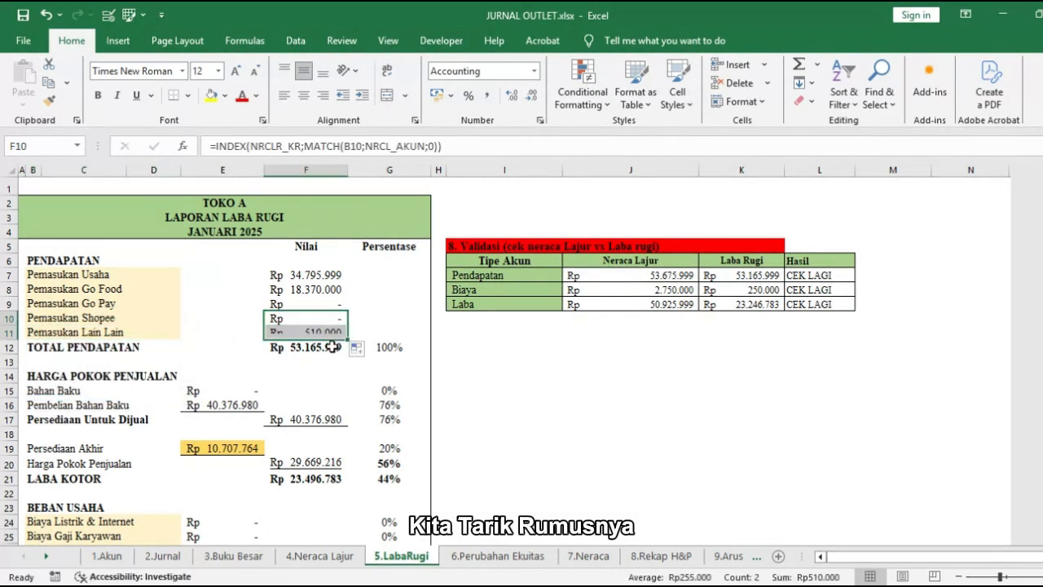
Step: Extend the SUM range to F7:F11 in the TOTAL PENDAPATAN cell F12 and the Pendapatan validation cell K7
double_click(329, 348)
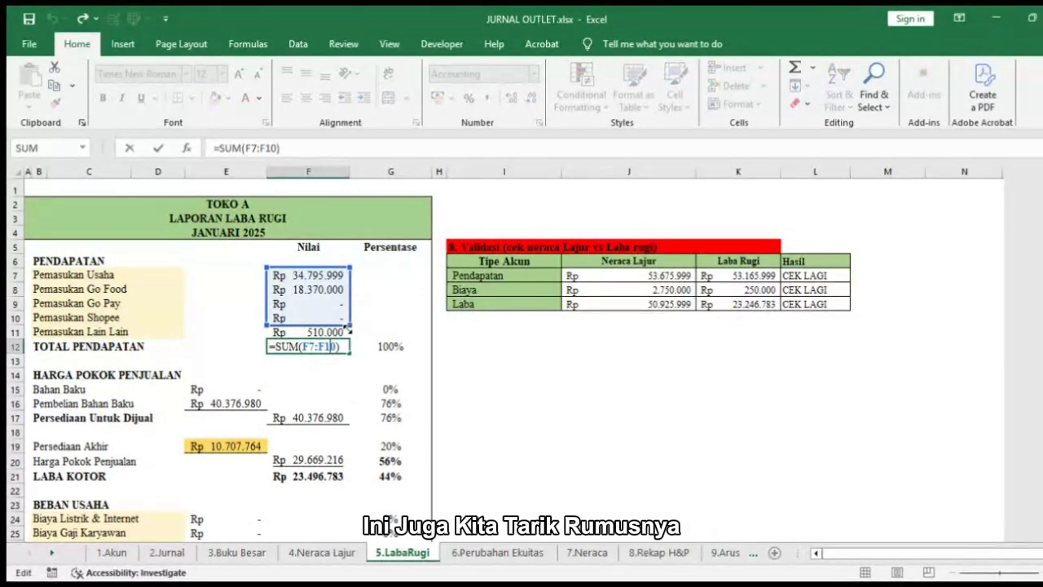
key(Return)
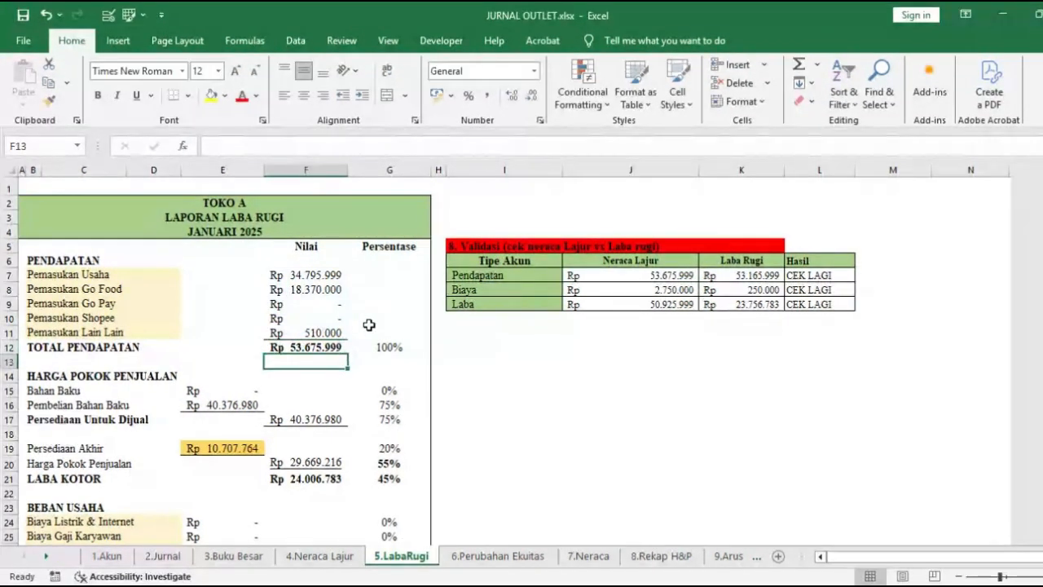
click(747, 301)
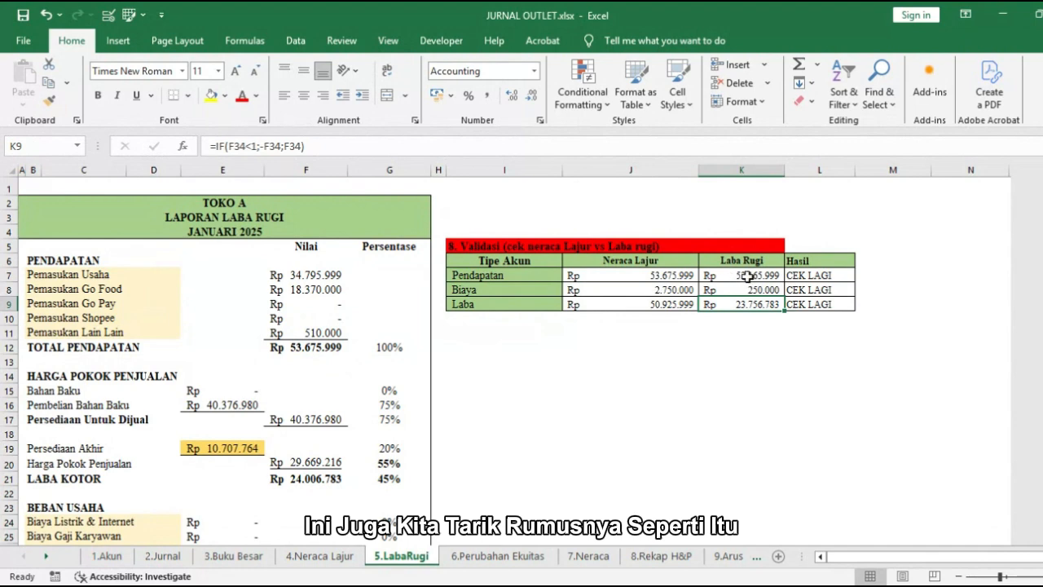
double_click(746, 277)
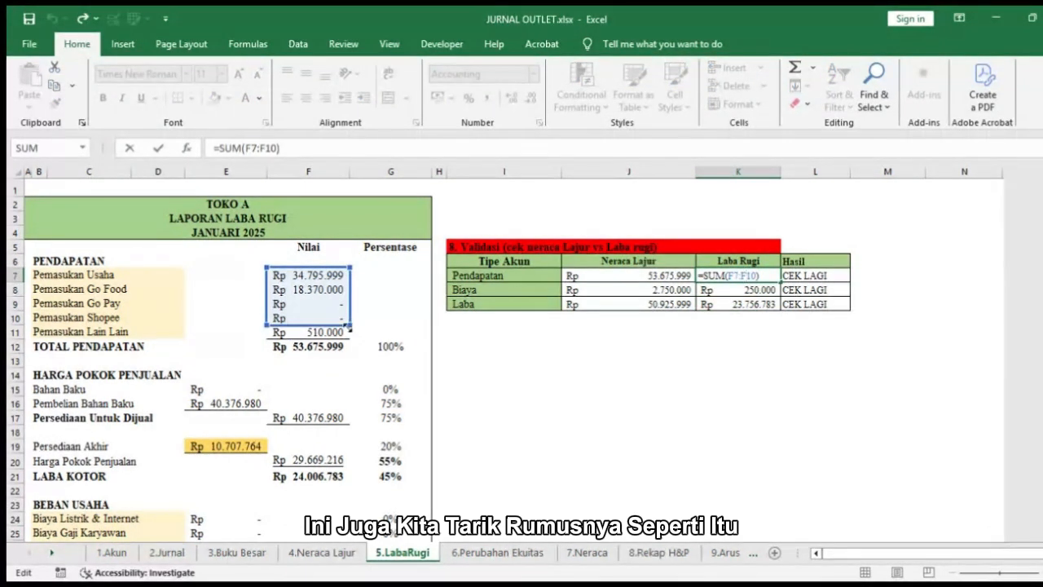
key(Return)
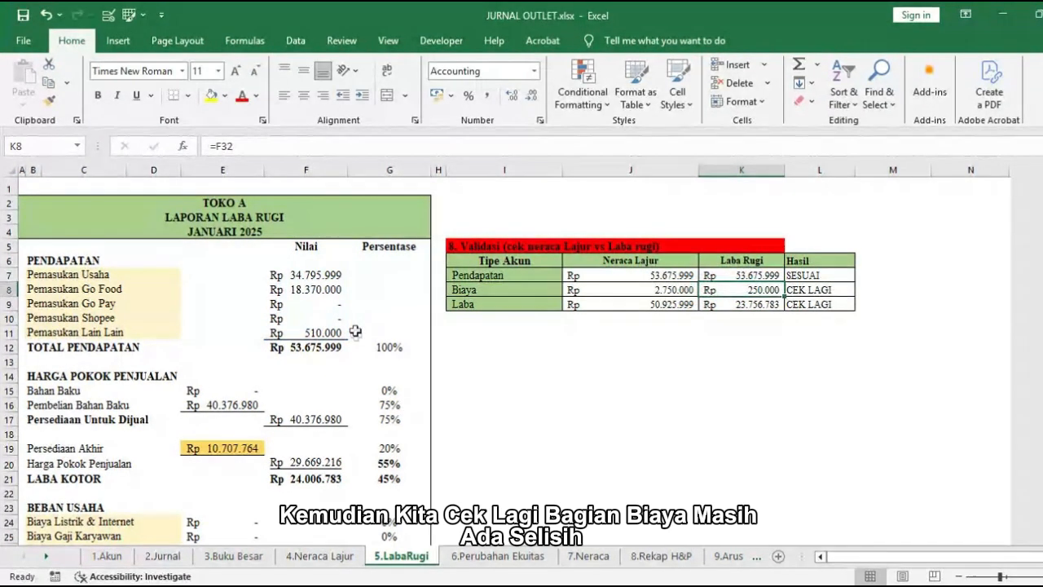
Step: Compare the Biaya validation amounts in J8 and K8 with the BEBAN USAHA section
scroll(607, 339, down, 2)
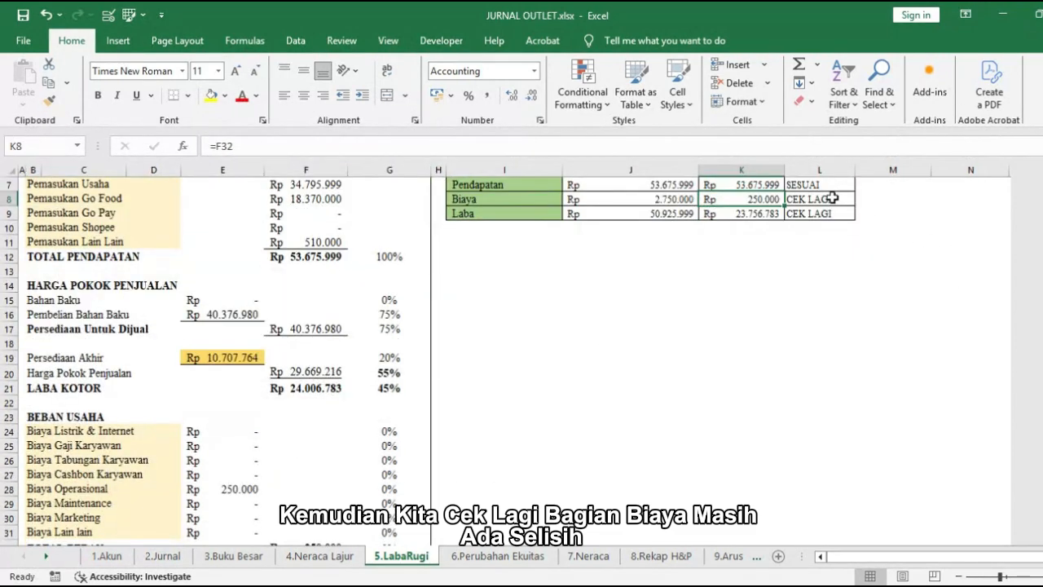
click(832, 198)
click(653, 197)
click(708, 198)
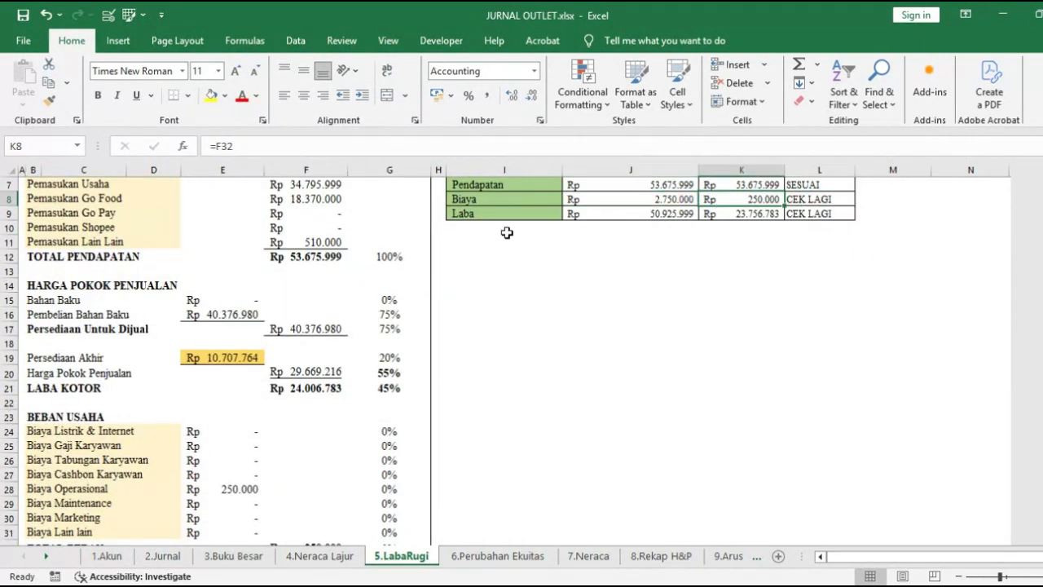
Step: Insert a row above TOTAL BEBAN in the income statement, with merged label cells B32:D32 set to Biaya Sewa
scroll(328, 324, down, 2)
click(268, 444)
drag(265, 444, 257, 444)
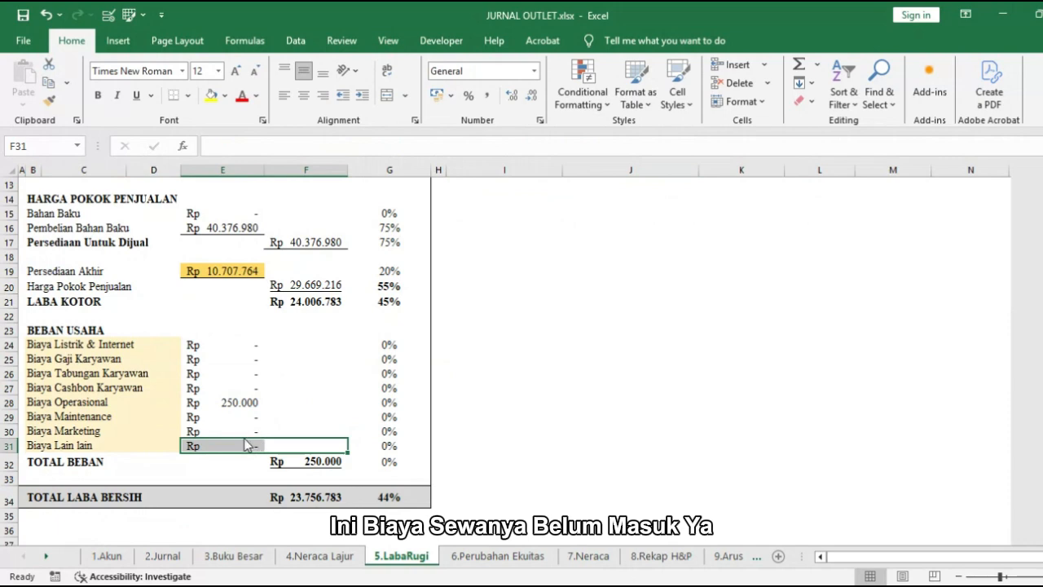
right_click(6, 462)
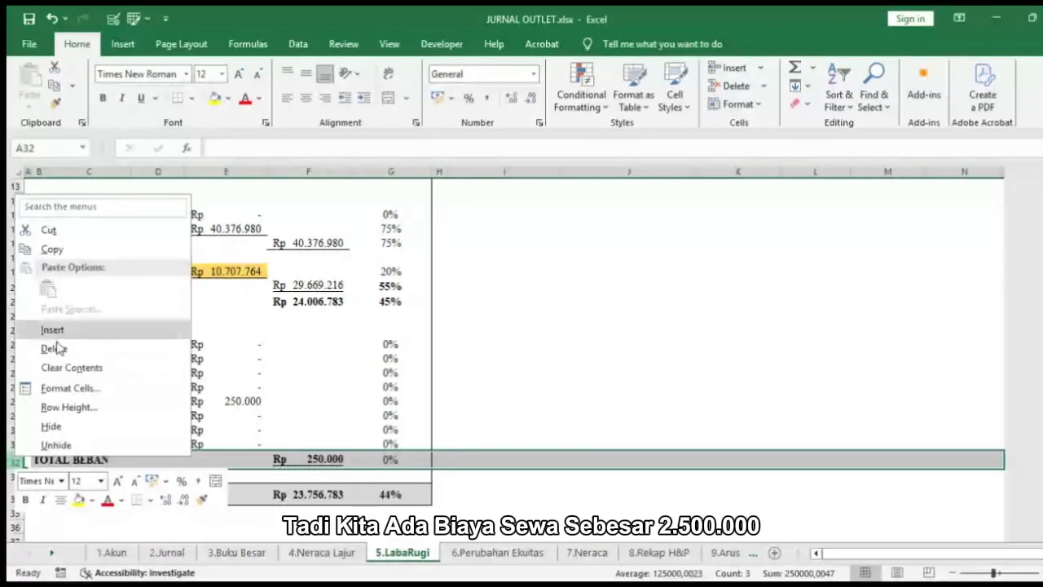
click(56, 330)
drag(36, 460, 159, 460)
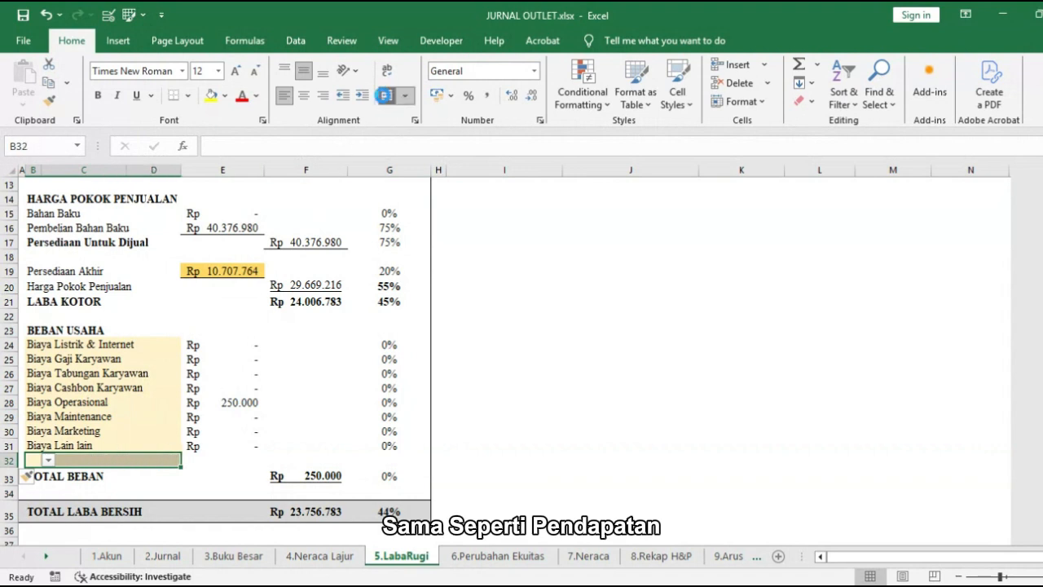
click(386, 95)
click(187, 459)
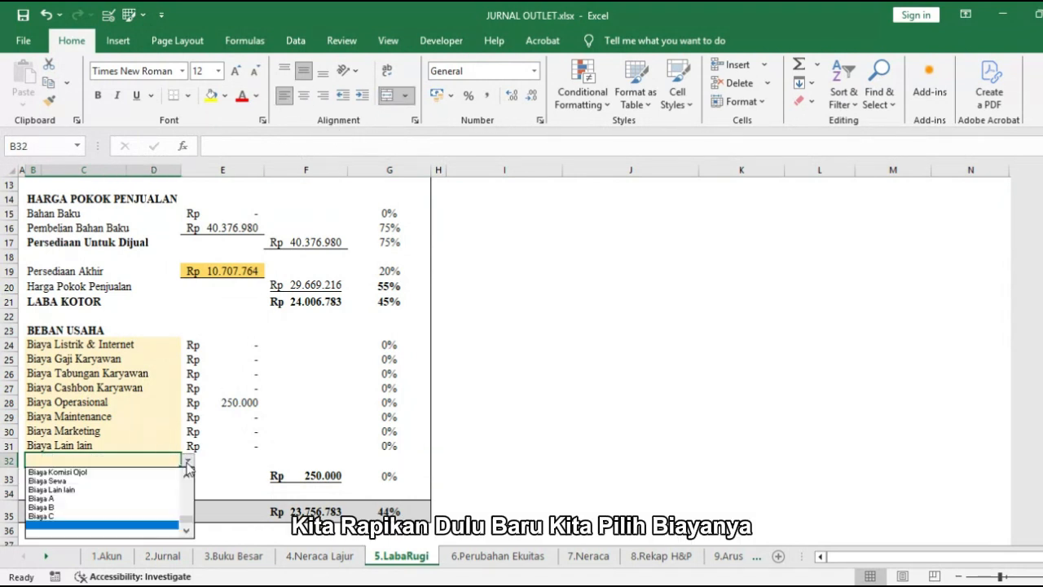
click(161, 482)
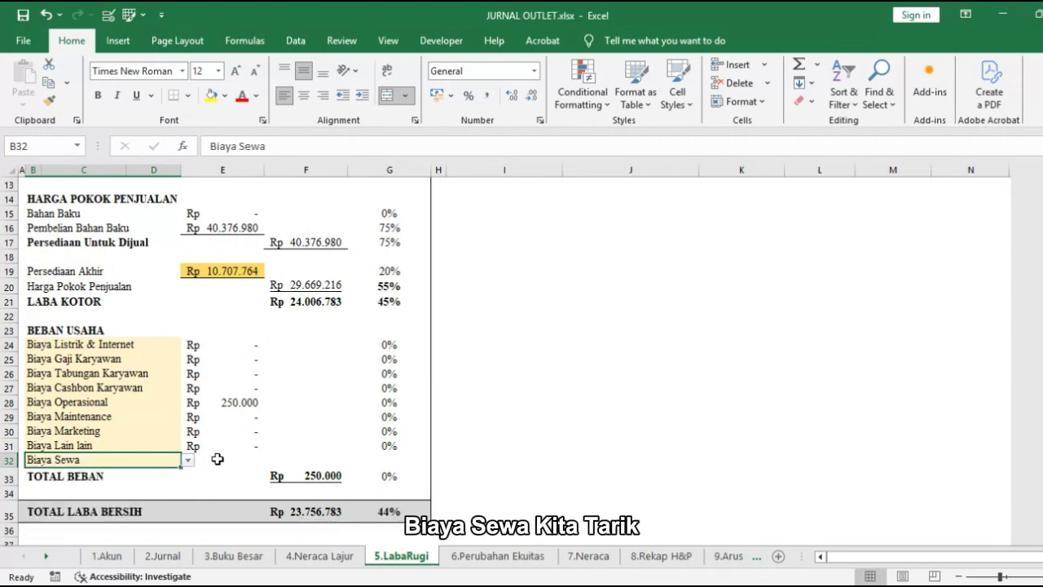
Step: Fill the expense amount formula from E31 down to E32 and extend the TOTAL BEBAN SUM in F33 to E24:E32
click(220, 460)
click(236, 446)
drag(261, 452, 262, 461)
double_click(317, 475)
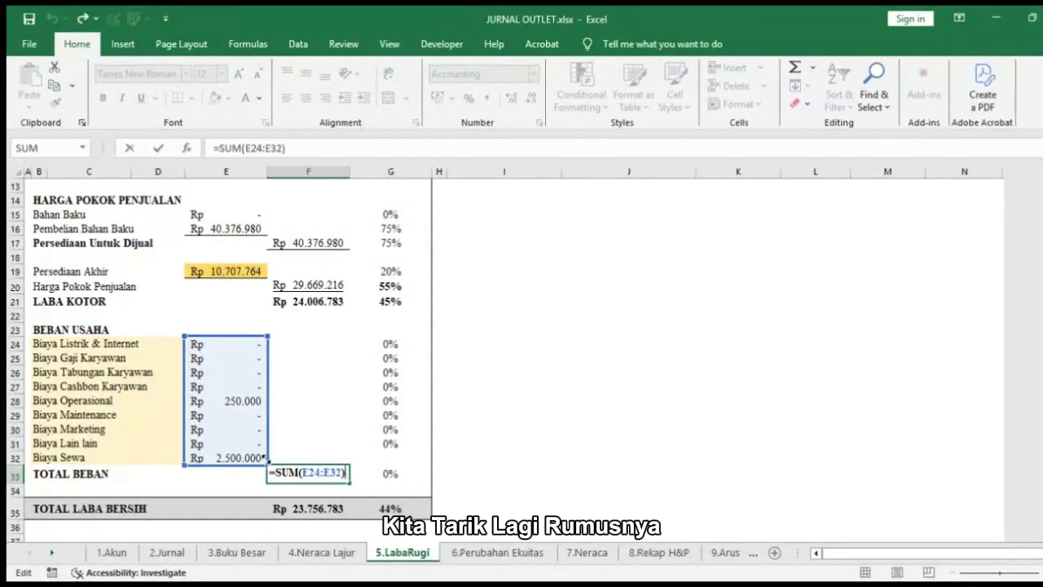
key(Return)
Step: Check the Biaya validation result and compare the Laba amounts in J9 and K9
scroll(596, 492, up, 4)
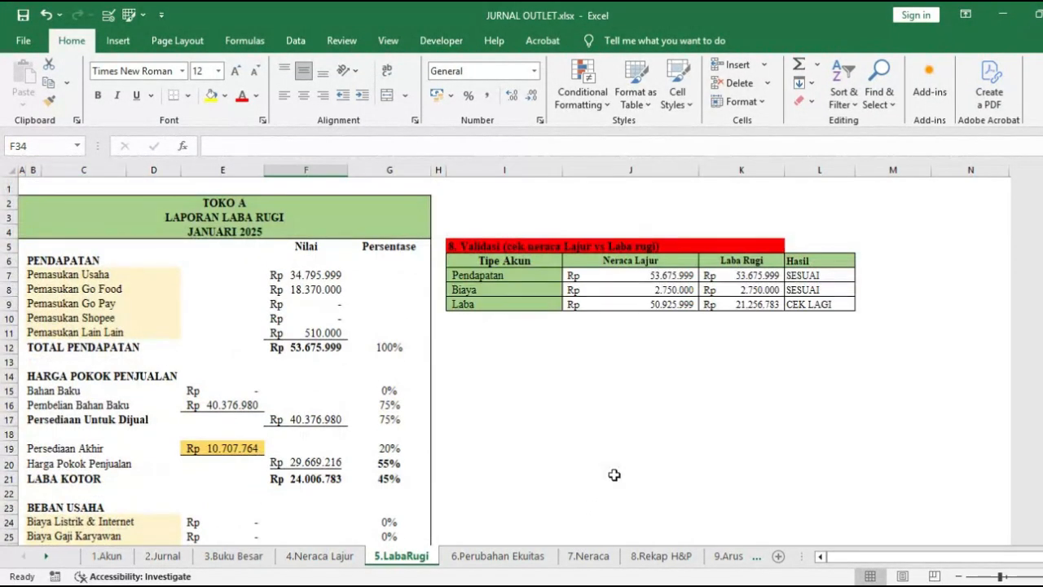
click(741, 292)
click(808, 294)
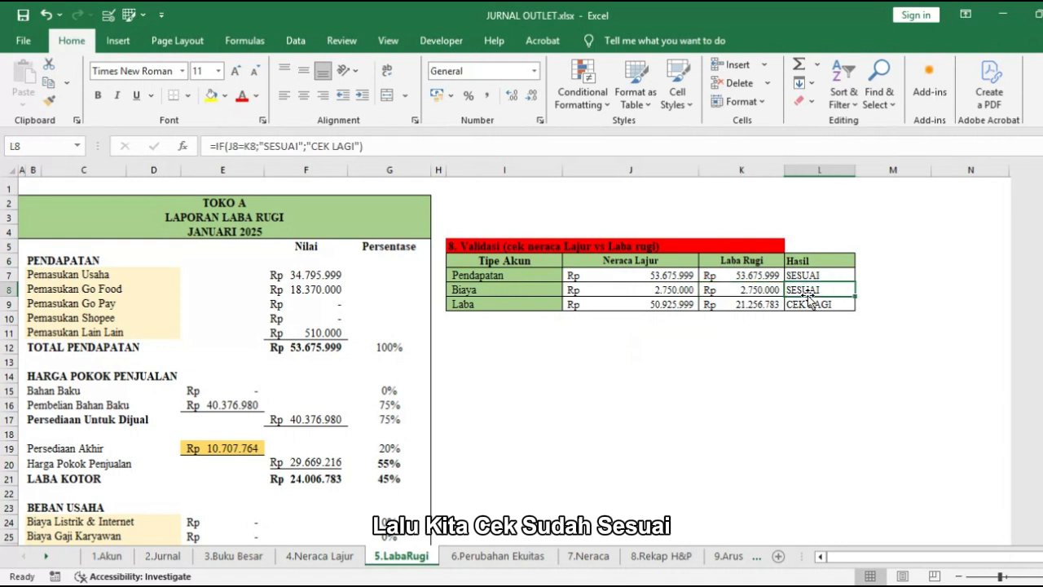
click(632, 304)
click(770, 303)
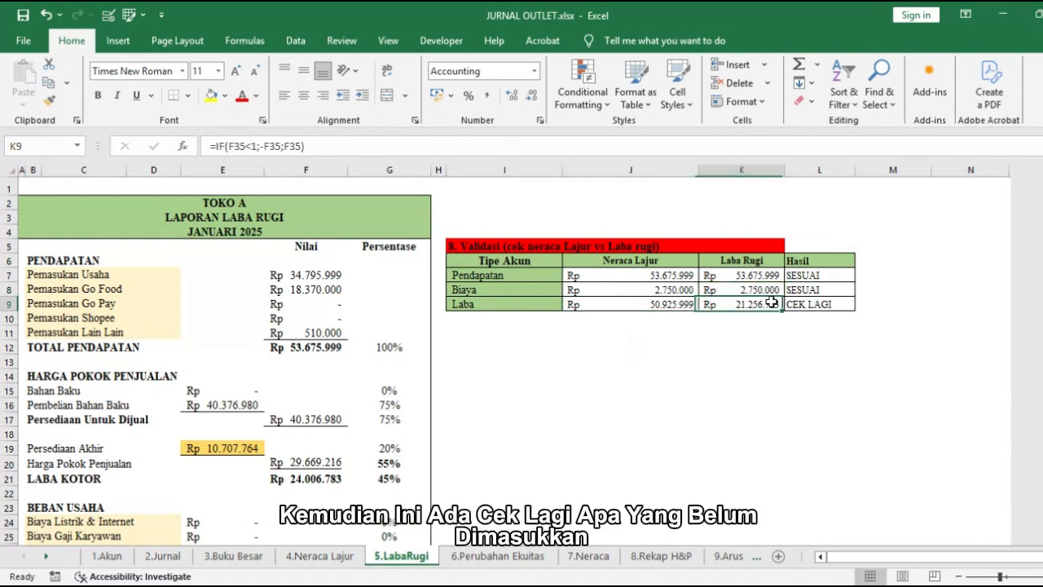
click(683, 304)
click(716, 304)
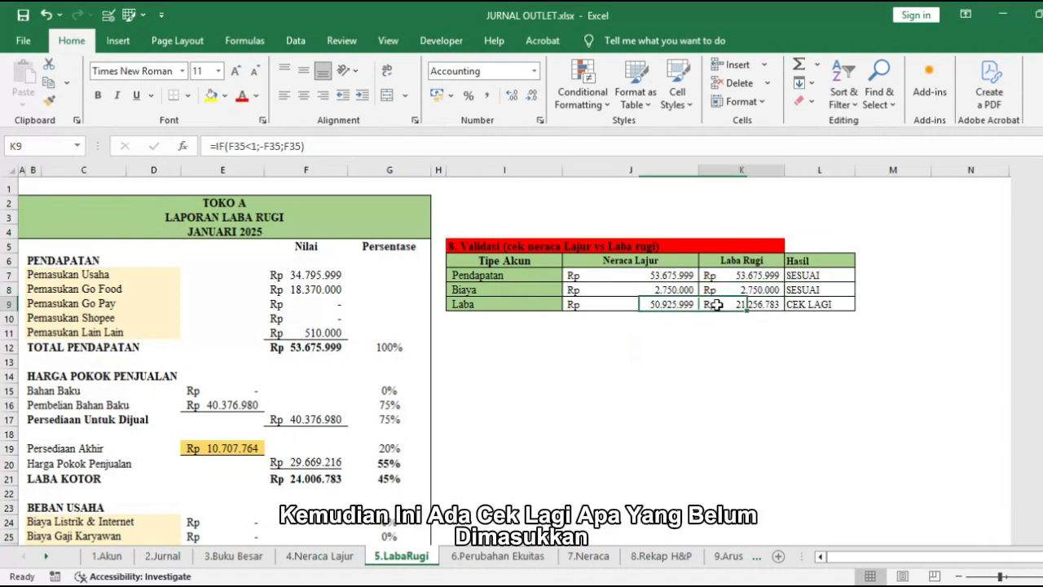
Step: Copy the Harga Pokok Penjualan amount from F20 into the journal as values, in debit cell M37 and credit cell N38
click(327, 462)
key(ctrl+c)
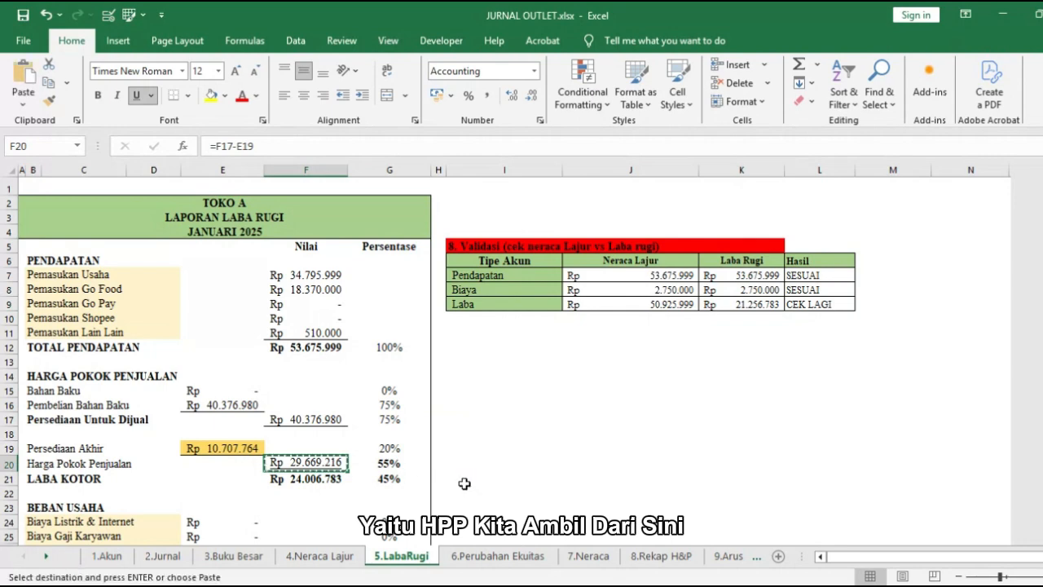
click(162, 555)
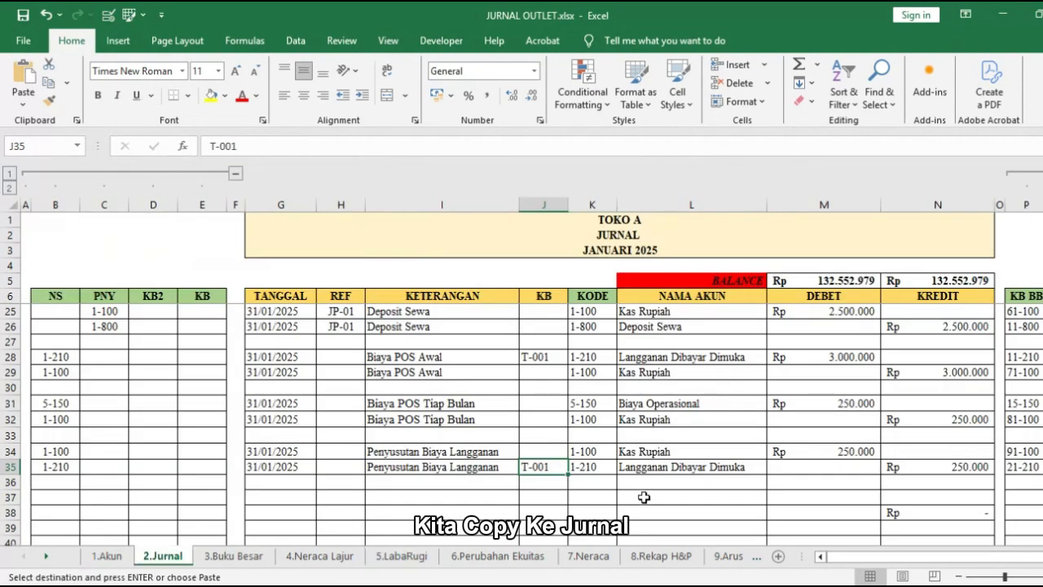
scroll(804, 461, down, 3)
right_click(811, 449)
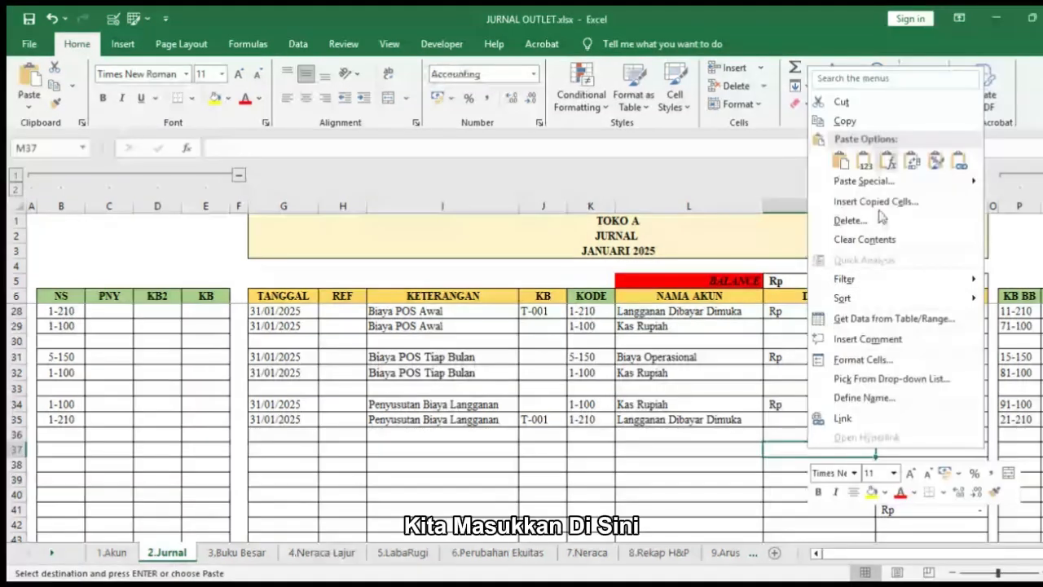
click(884, 163)
Step: Copy the date 31/01/2025 into G37:G38 of the journal and enter Biaya HPP as the description in I37:I38
click(268, 405)
drag(268, 405, 277, 420)
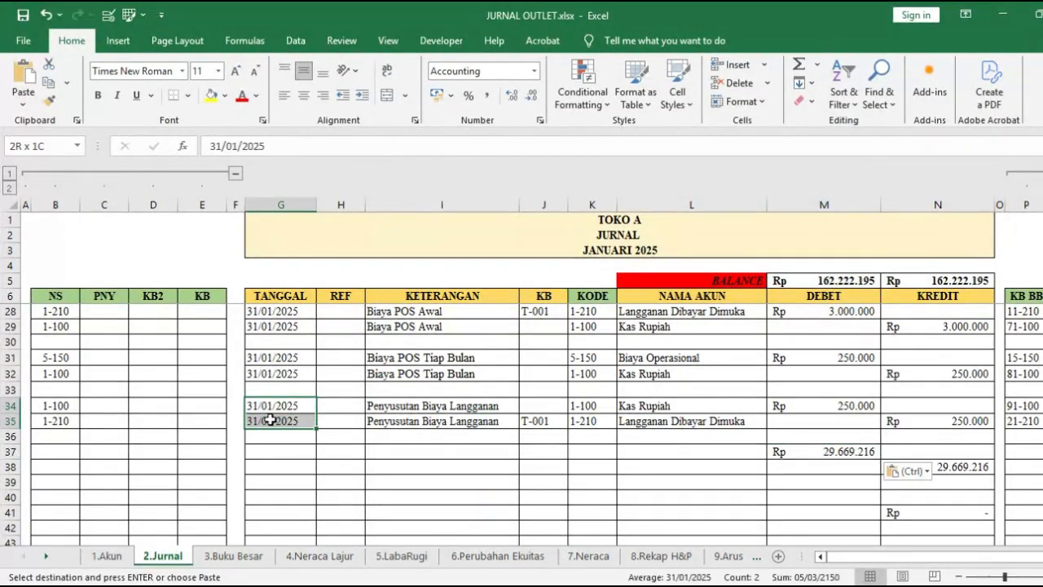
key(ctrl+c)
click(291, 451)
key(ctrl+v)
click(411, 454)
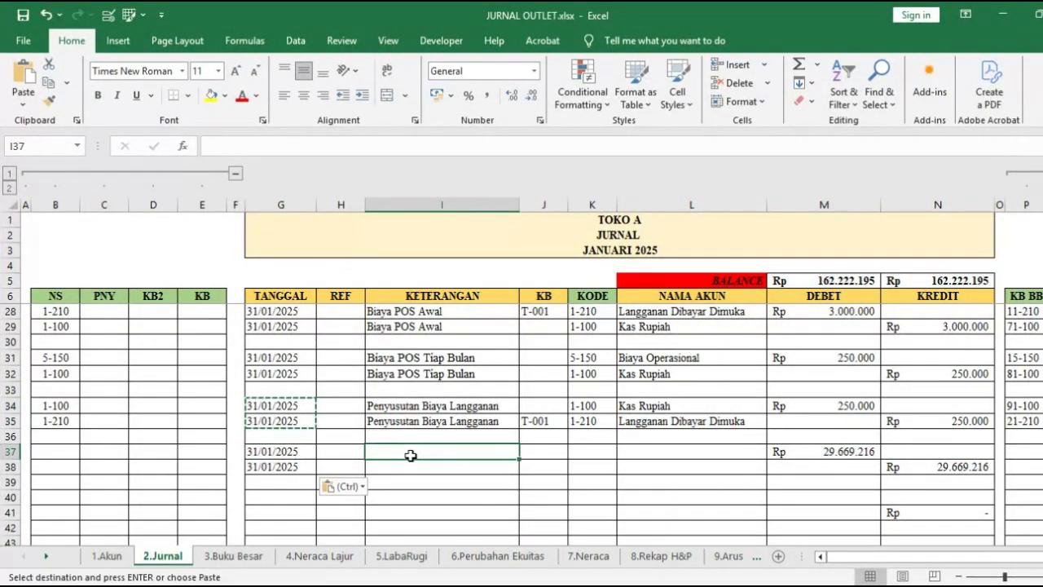
text(Biaya)
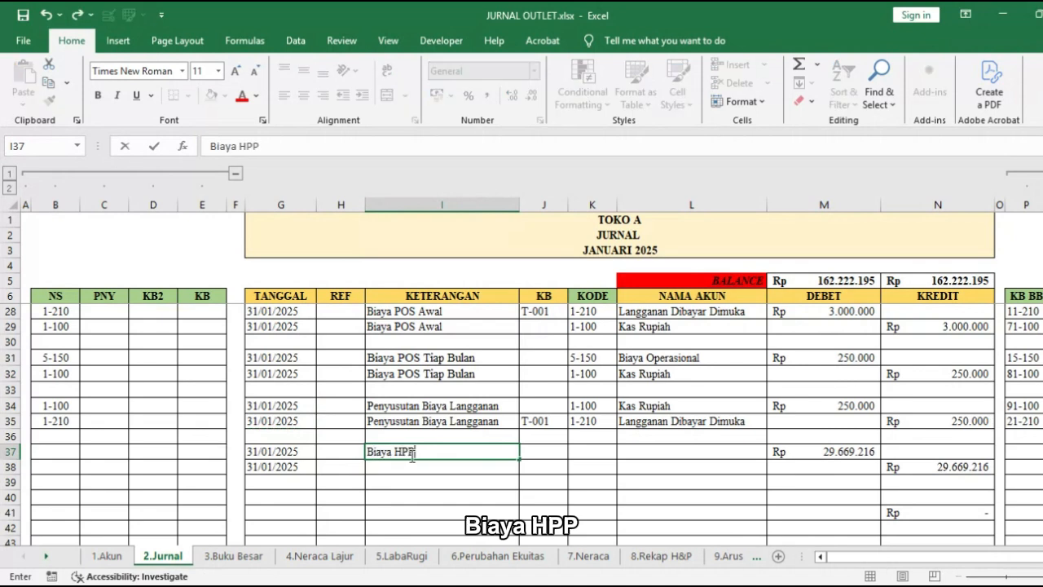
text( HPP)
key(Return)
Step: Choose Harga Pokok Penjualan as the debit account in L37 and Bahan Baku as the credit account in L38
click(613, 453)
click(772, 451)
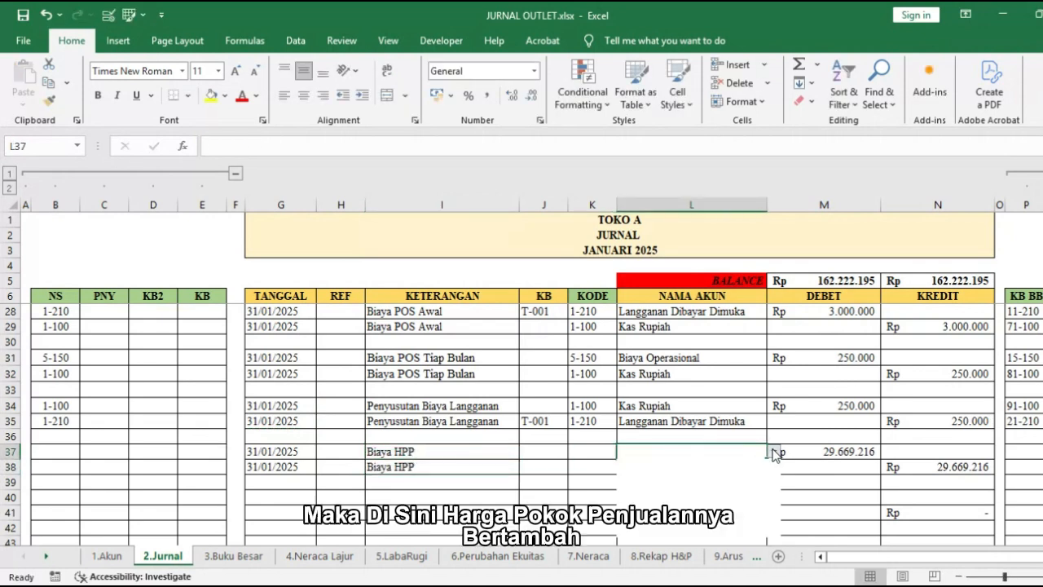
click(772, 528)
click(772, 528)
click(771, 528)
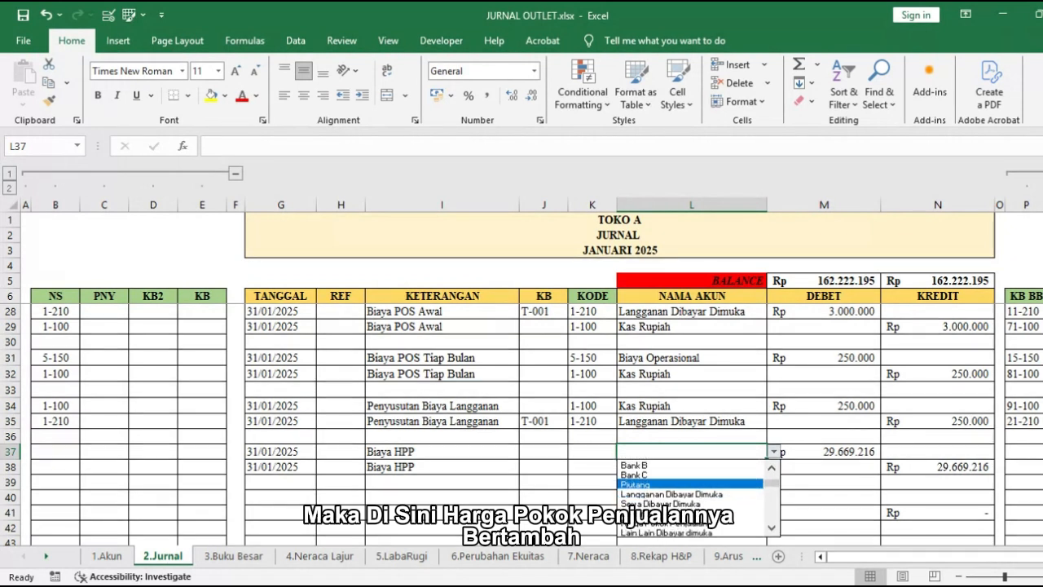
click(692, 522)
click(726, 462)
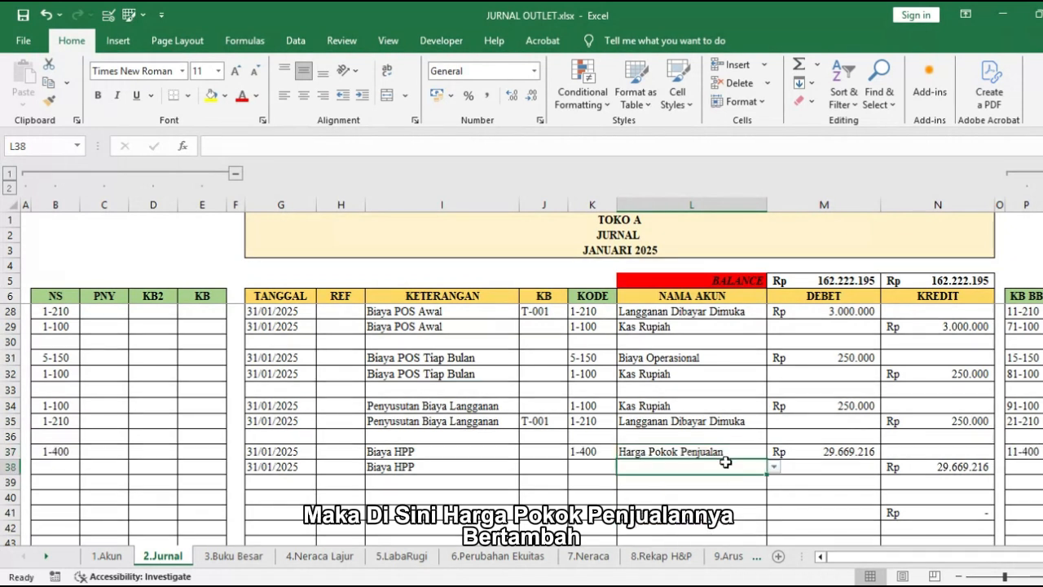
click(773, 467)
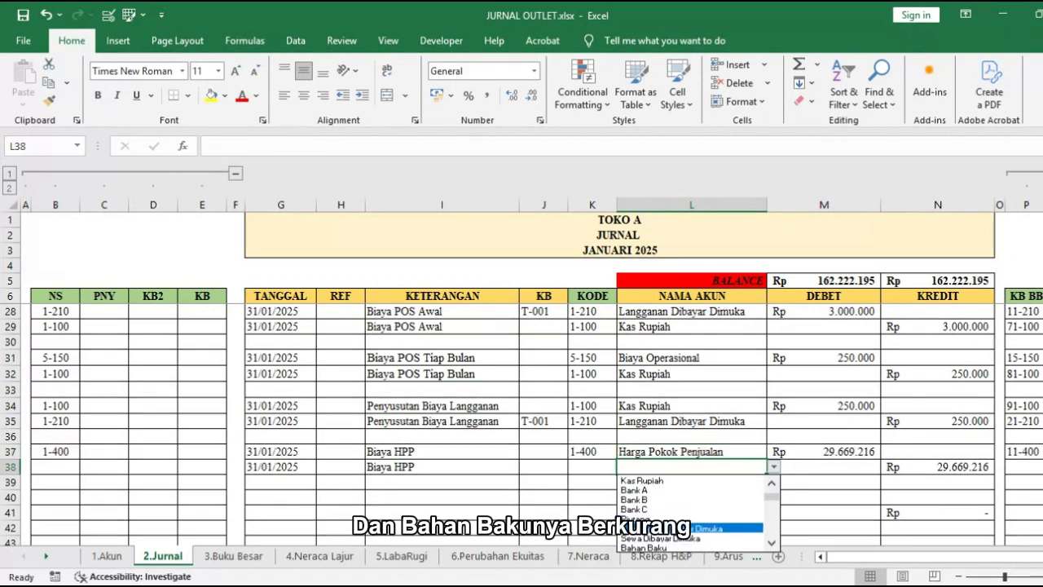
click(754, 538)
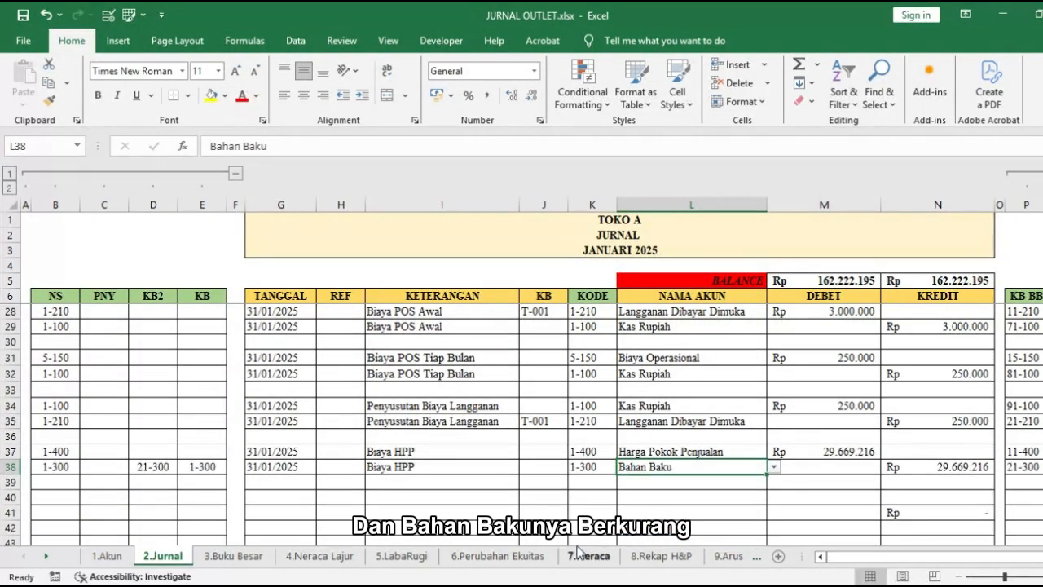
Step: Check the income statement validation results in L7:L9, as well as the journal's debit and credit BALANCE totals
click(401, 556)
drag(802, 276, 818, 303)
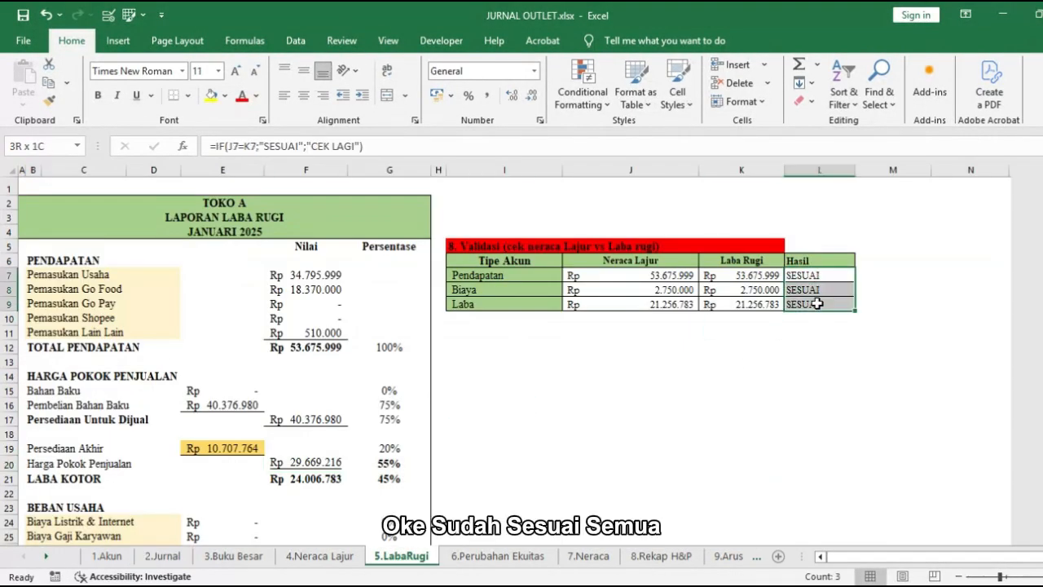
click(163, 555)
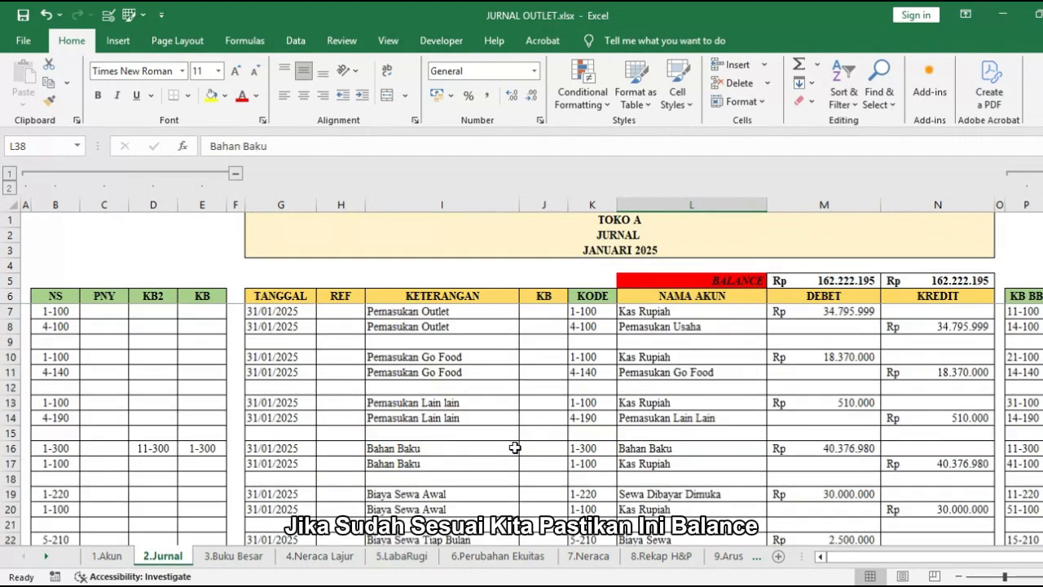
click(765, 284)
drag(850, 285, 918, 283)
click(920, 326)
Step: Check the HPP validation block in the general ledger, comparing the Bahan Baku and Persediaan Akhir amounts in K2:K3
click(234, 556)
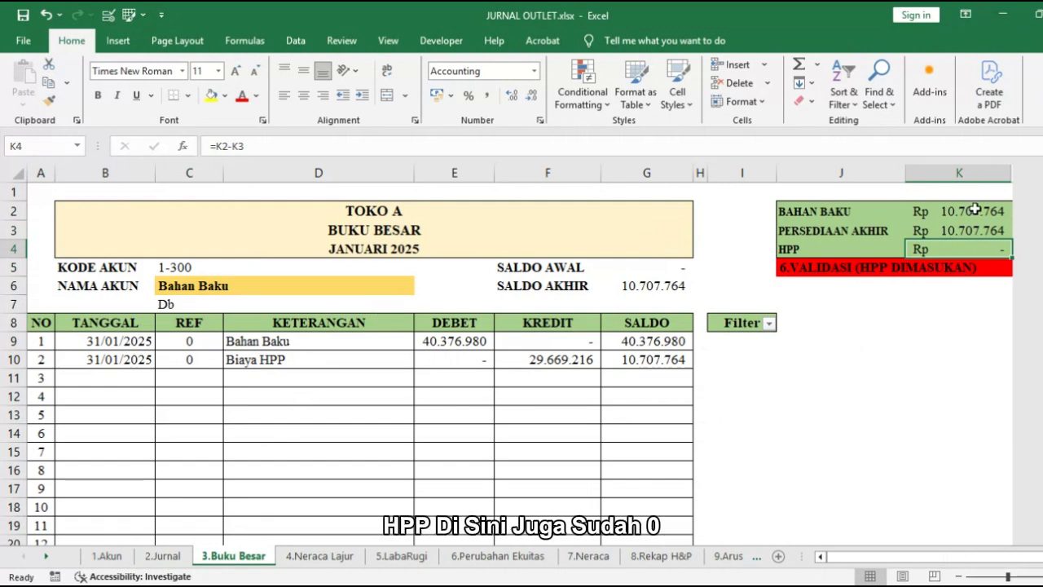
drag(975, 211, 966, 231)
click(942, 344)
Step: Display the Kas Rupiah account in the general ledger and review its debit and credit entries
click(292, 278)
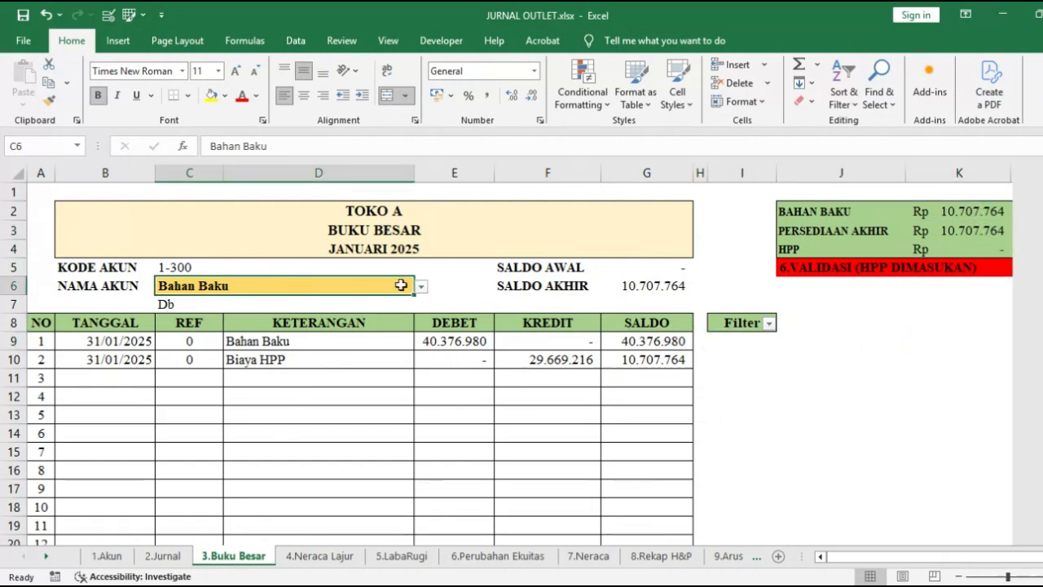
click(420, 286)
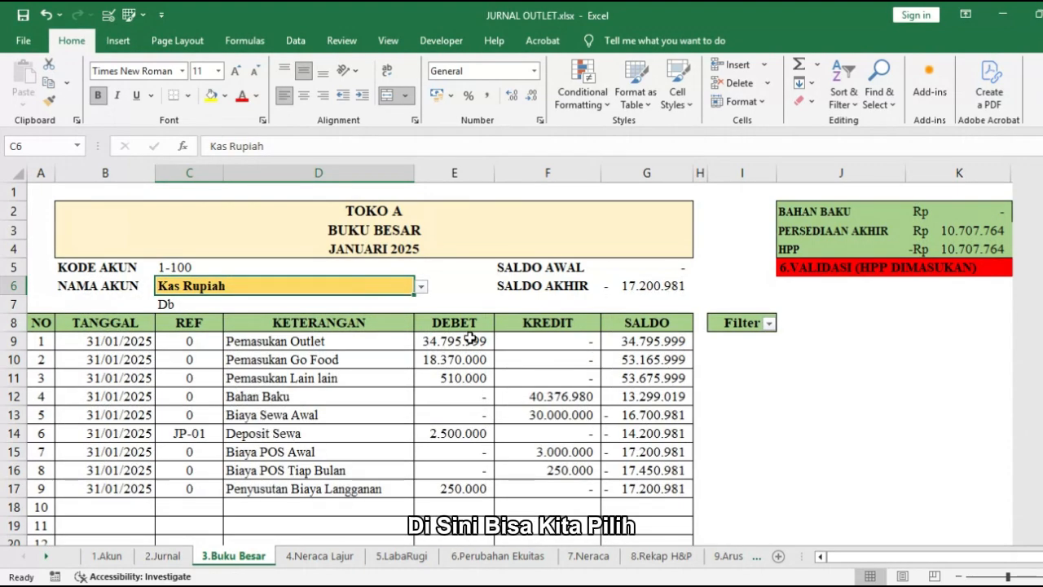
drag(471, 338, 571, 507)
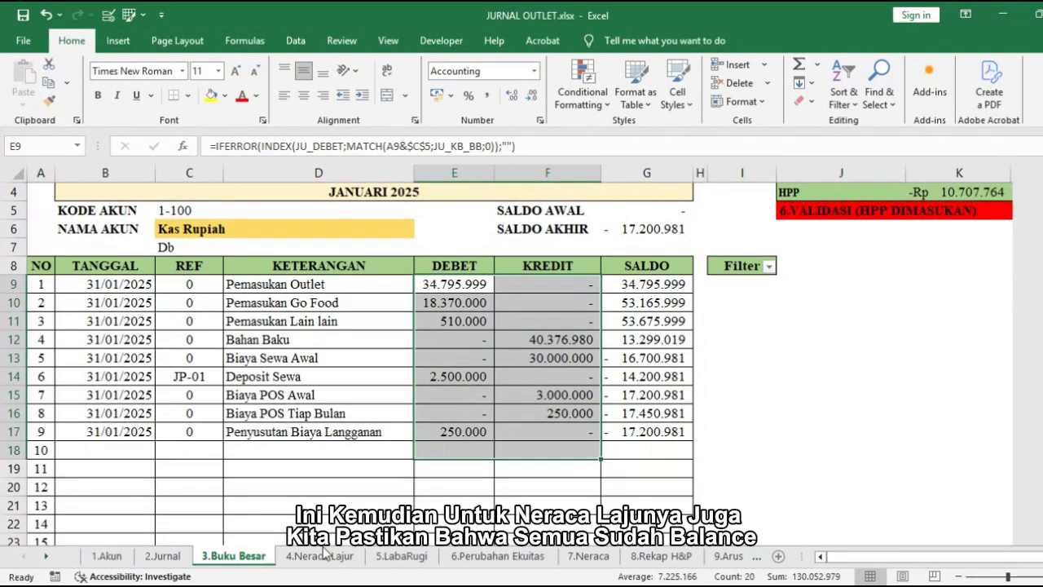
Step: Check the TOTAL and BALANCE rows across all column pairs of the Neraca Lajur worksheet
click(319, 556)
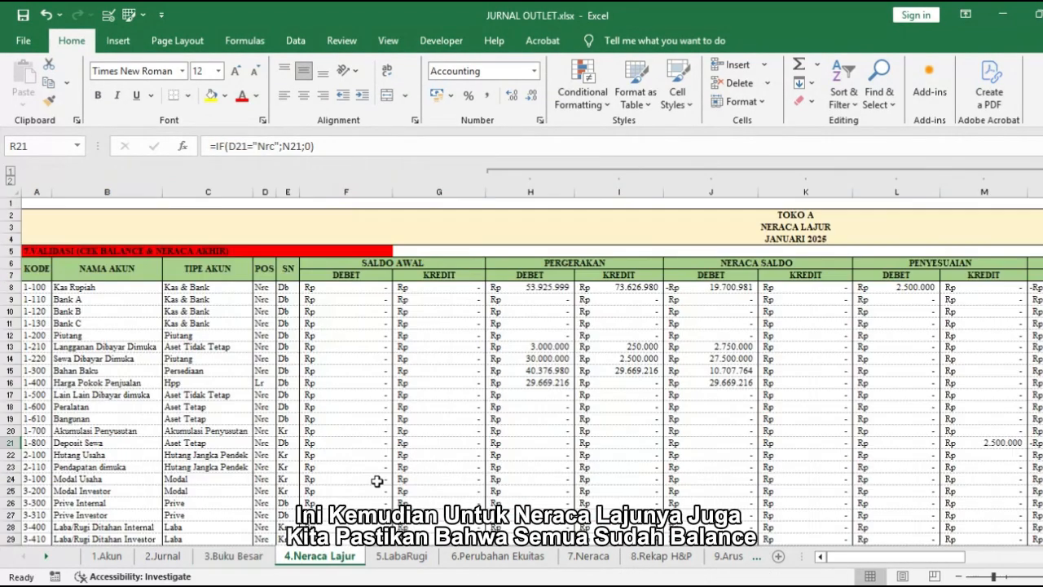
scroll(469, 391, down, 12)
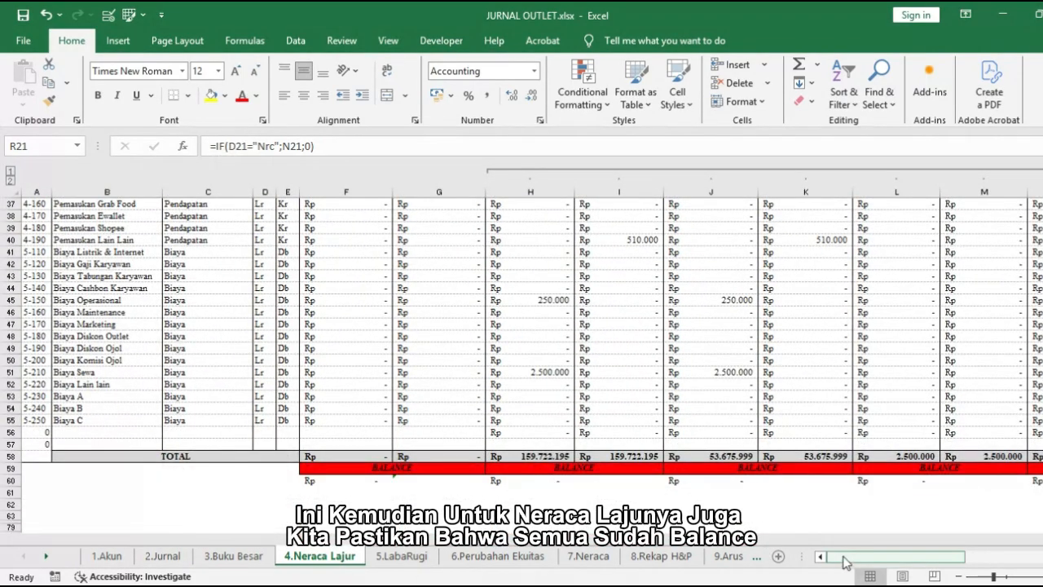
drag(845, 562, 957, 532)
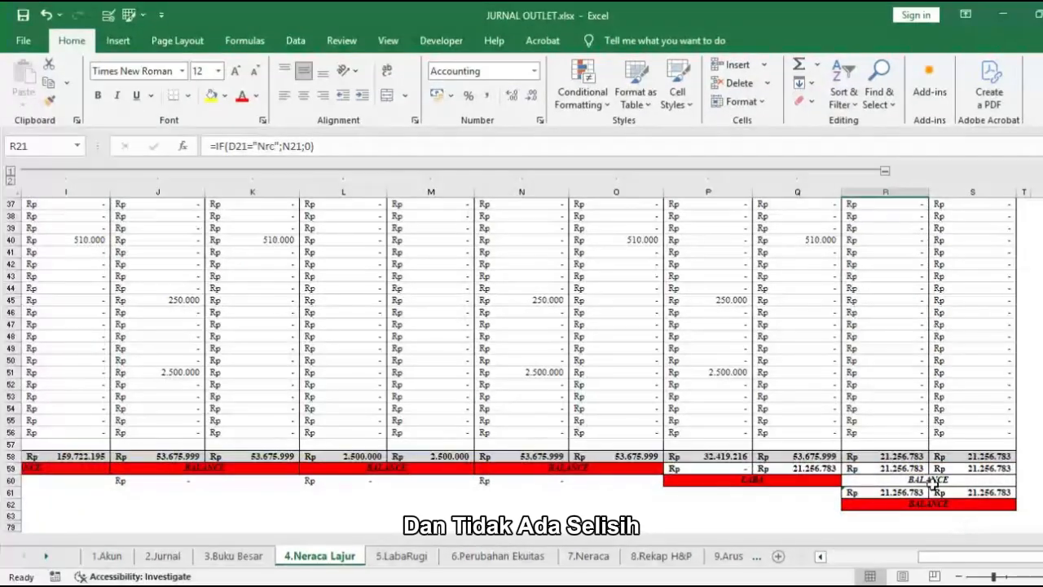
scroll(933, 485, up, 12)
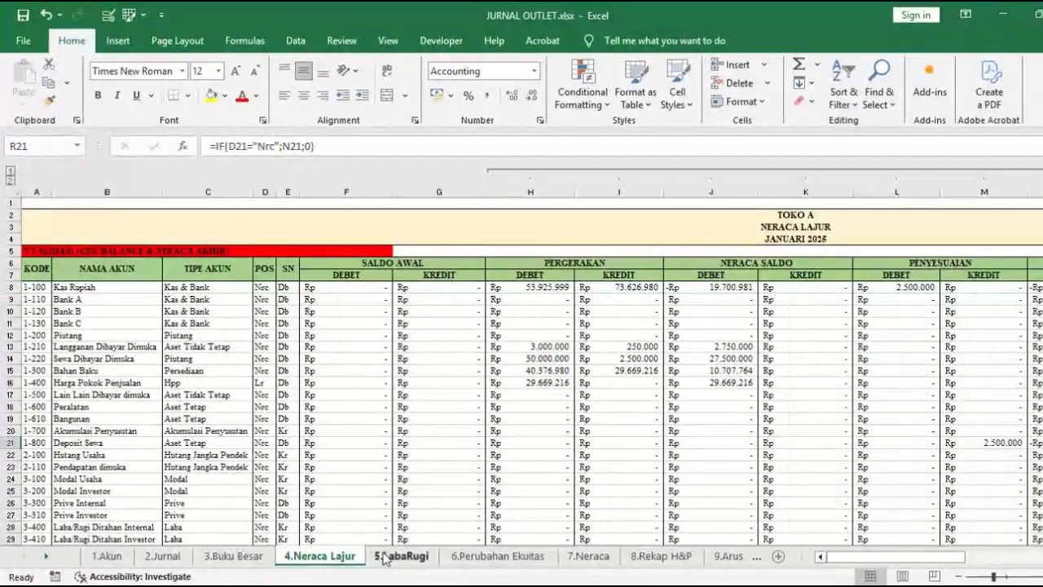
Step: Review the full income statement and its validation table once more
click(384, 554)
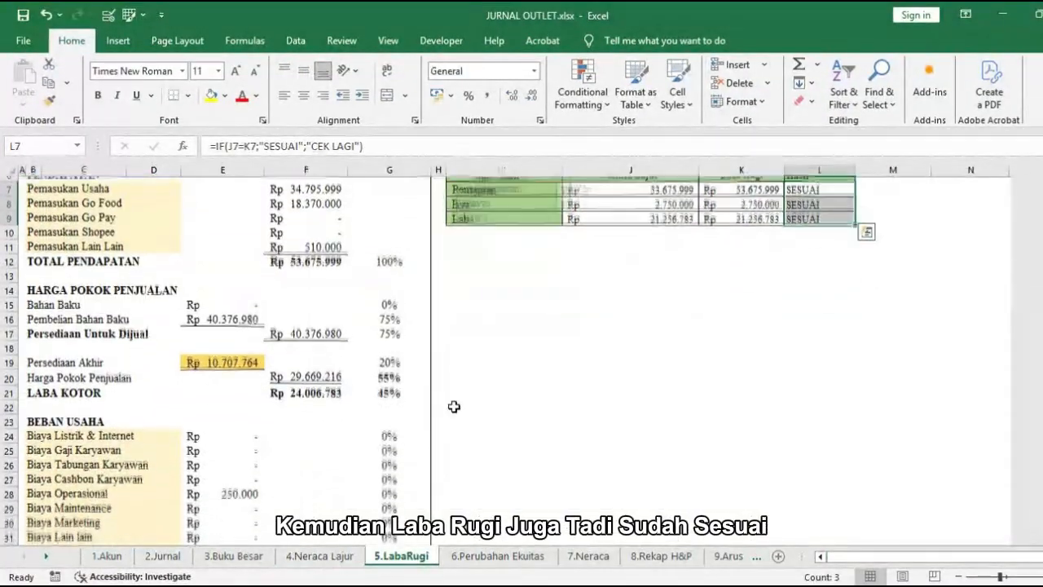
scroll(454, 407, down, 3)
scroll(461, 413, up, 5)
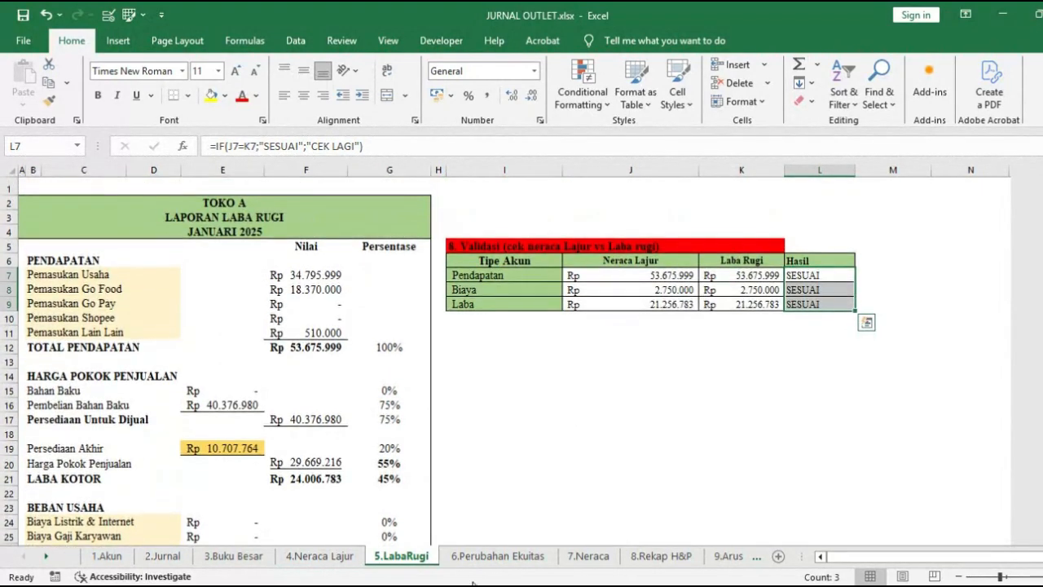
Step: Review the Perubahan Ekuitas sheet's closing capital validation and the Investor profit share percentage in H6
click(493, 556)
scroll(570, 367, up, 3)
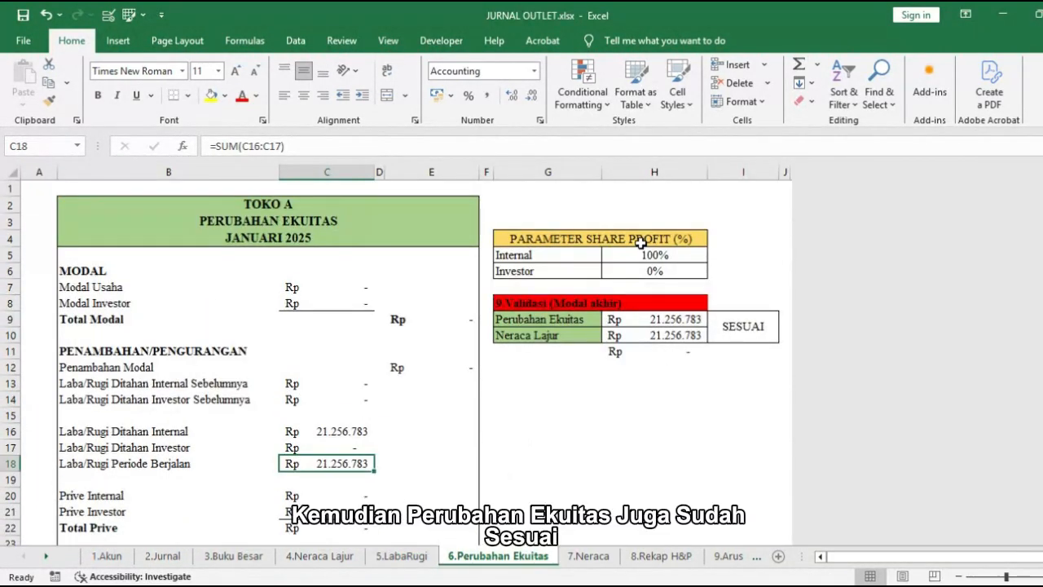
click(664, 272)
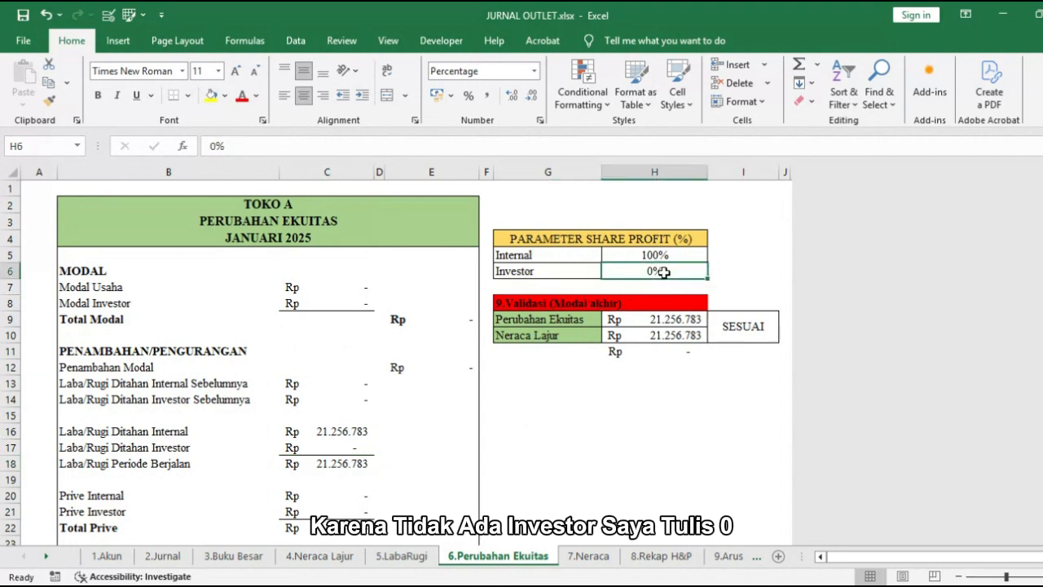
Step: Review the rest of the Perubahan Ekuitas statement, including the current-period profit in C18
scroll(647, 343, down, 2)
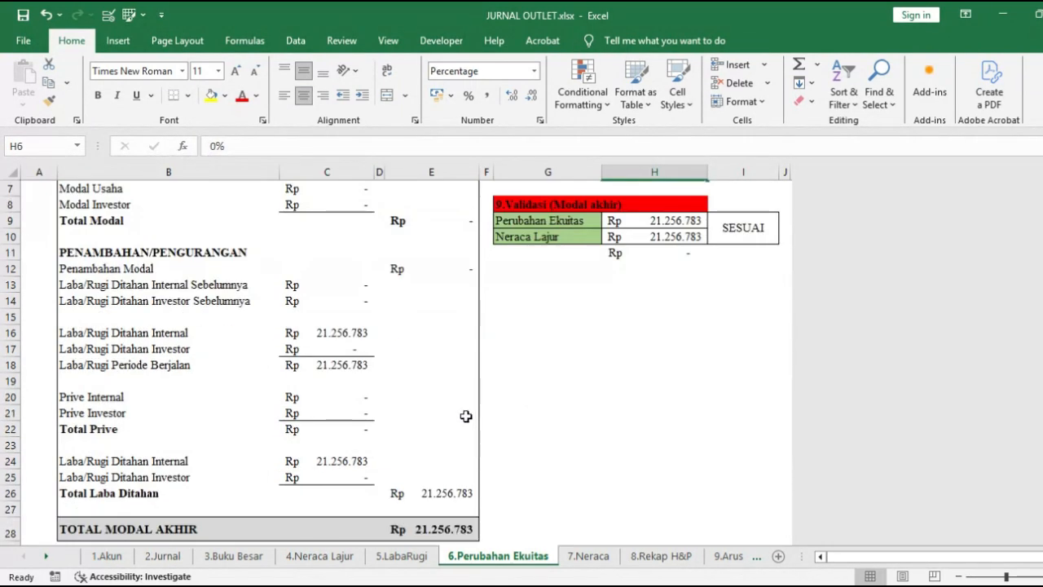
click(346, 368)
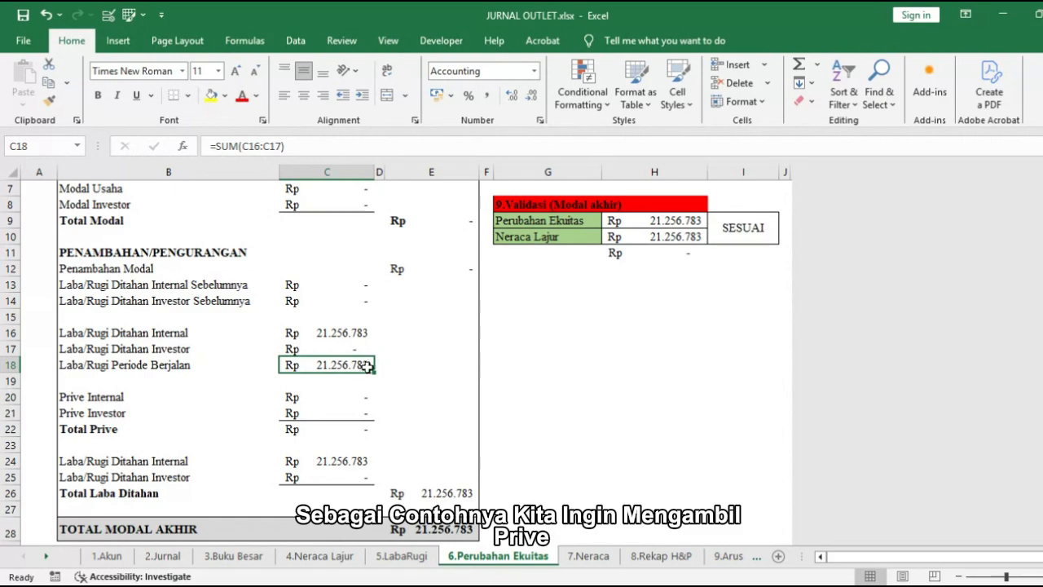
scroll(367, 367, up, 1)
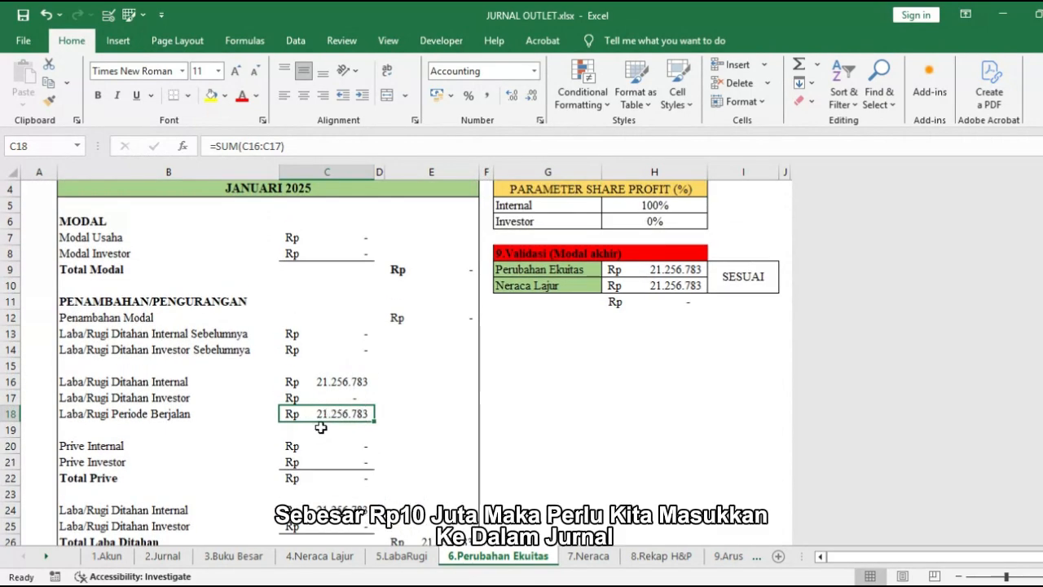
Step: In the Jurnal sheet, copy the two 31/01/2025 dates of the Biaya HPP entry into G40:G41
click(163, 556)
scroll(275, 444, down, 4)
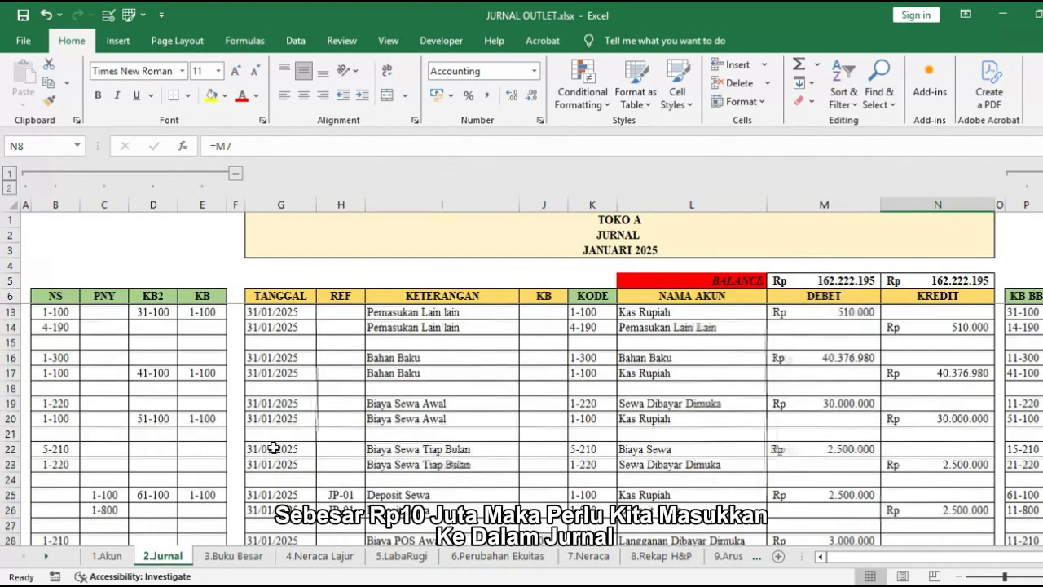
scroll(277, 438, down, 5)
drag(282, 357, 281, 372)
key(ctrl+c)
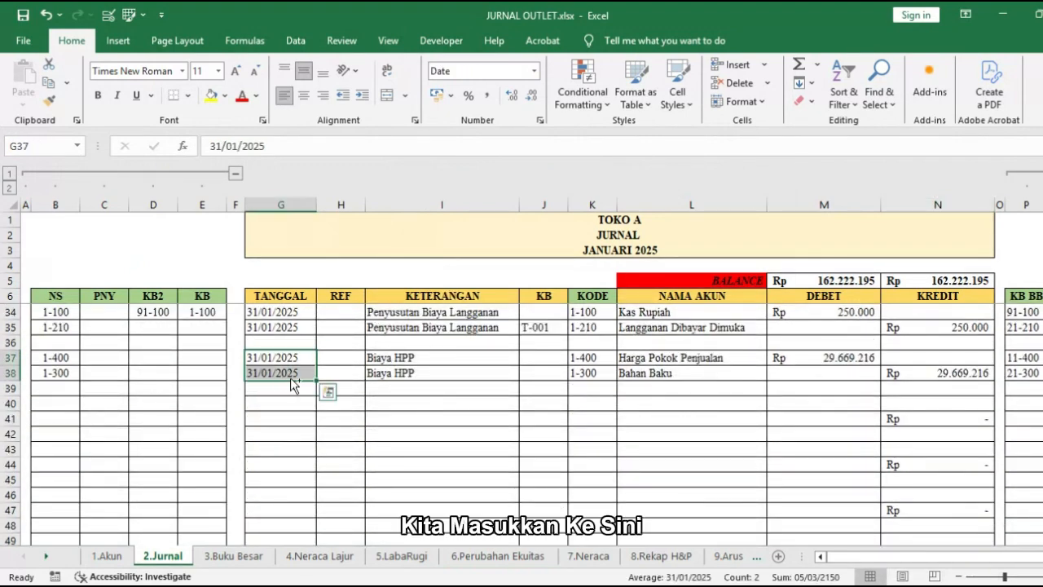
click(297, 404)
key(ctrl+v)
Step: Enter the description Pengambilan Prive for both new journal rows, I40 and I41
click(414, 405)
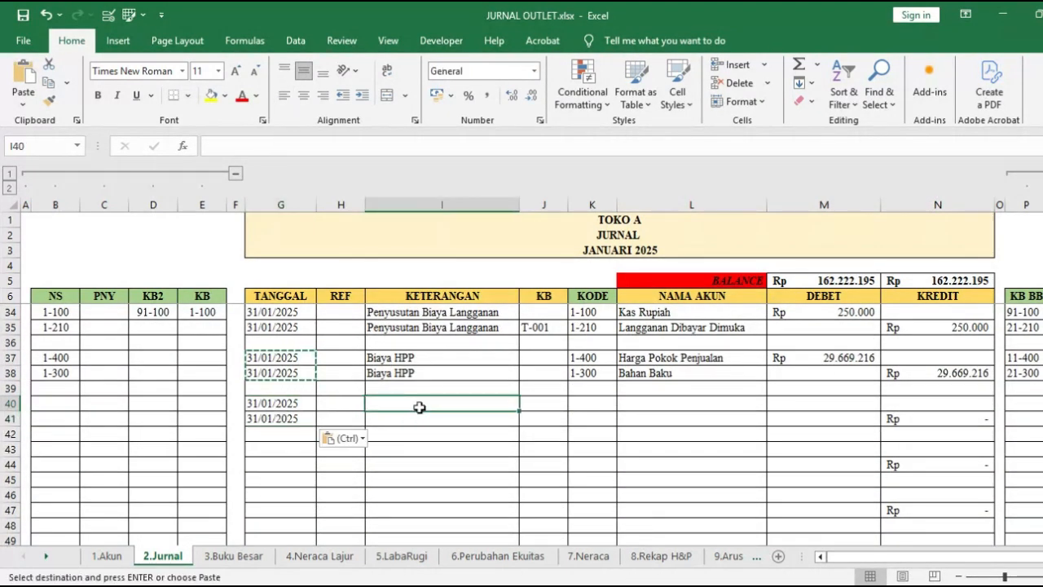
text(Pengambilan Prive)
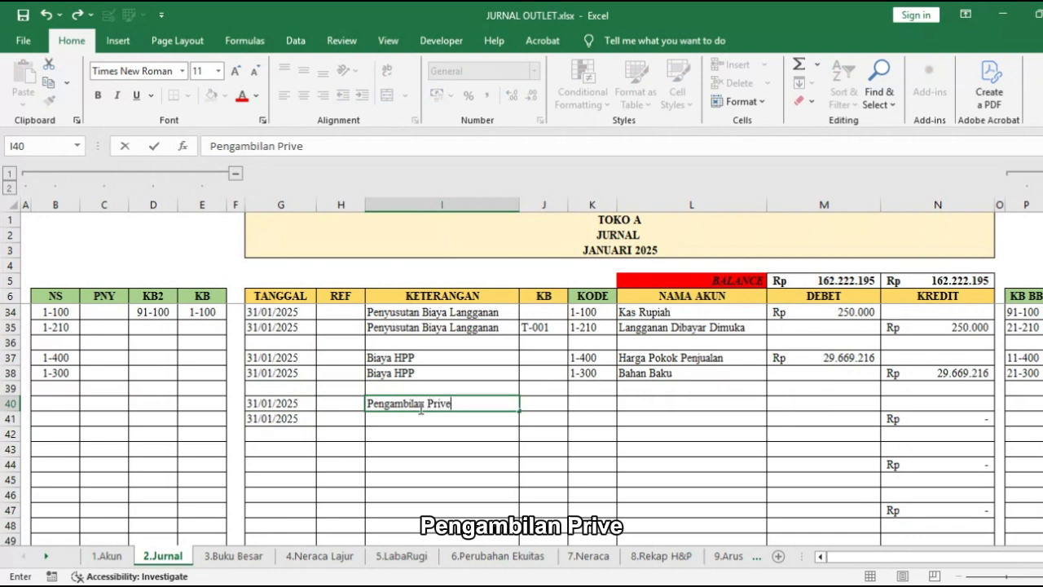
key(Return)
key(ctrl+d)
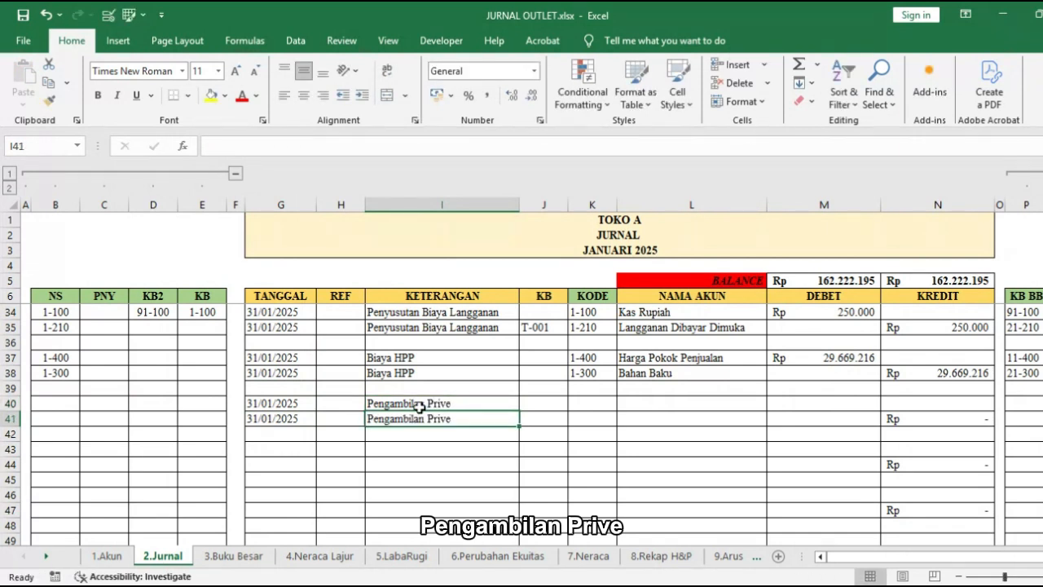
Step: Assign the account Prive Internal to L40 and Kas Rupiah to L41 for the Pengambilan Prive entry
click(737, 404)
click(774, 403)
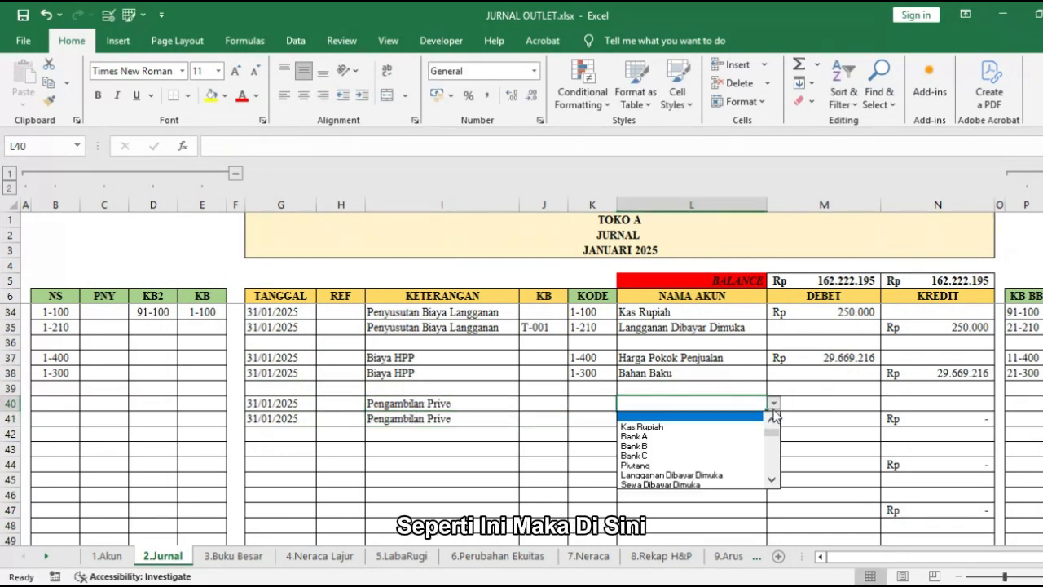
scroll(693, 452, down, 5)
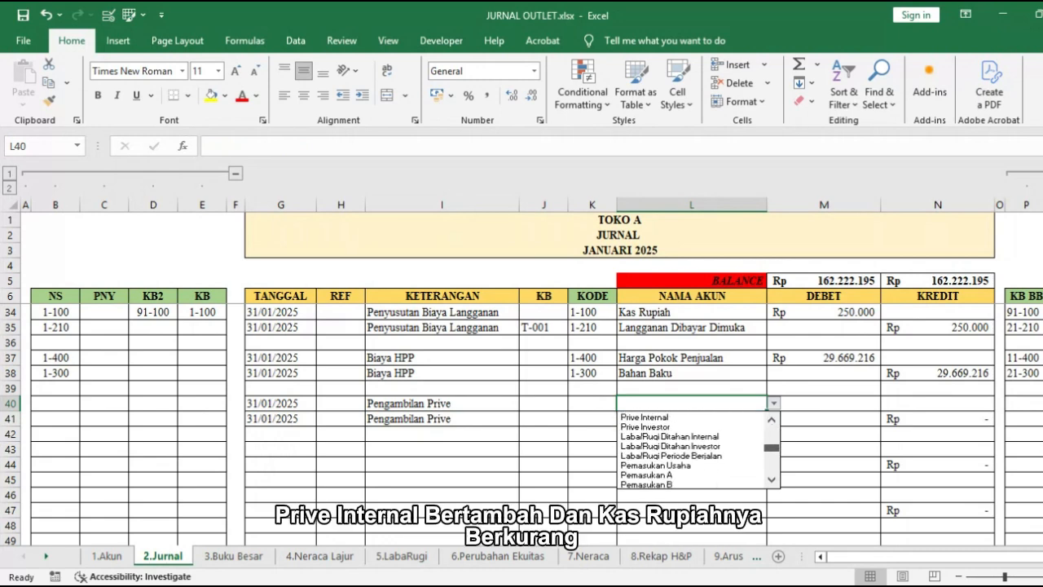
click(644, 416)
click(743, 418)
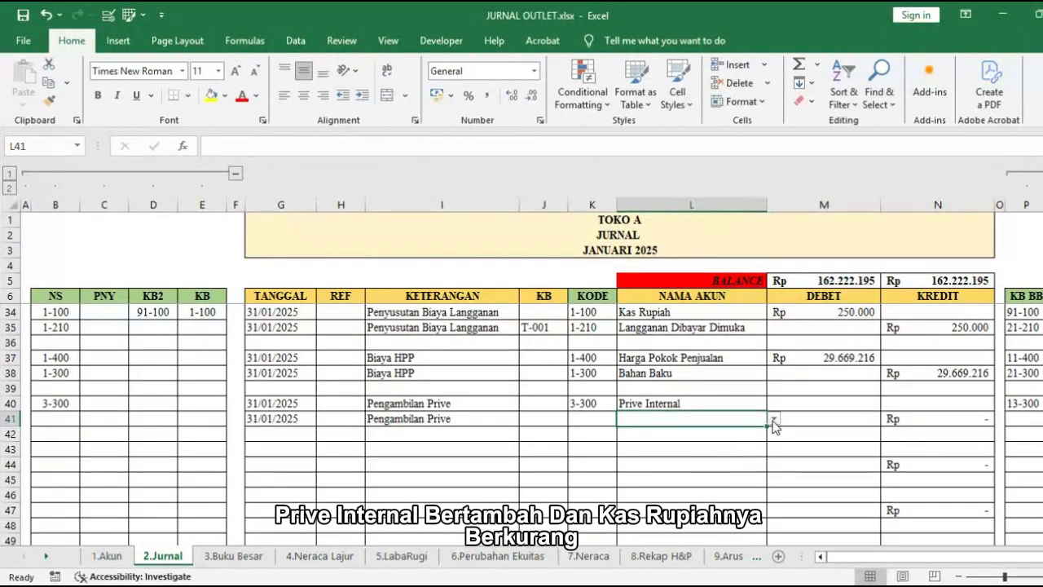
click(772, 418)
click(743, 442)
Step: Enter a debit of 10.000.000 for Prive Internal in M40
click(814, 404)
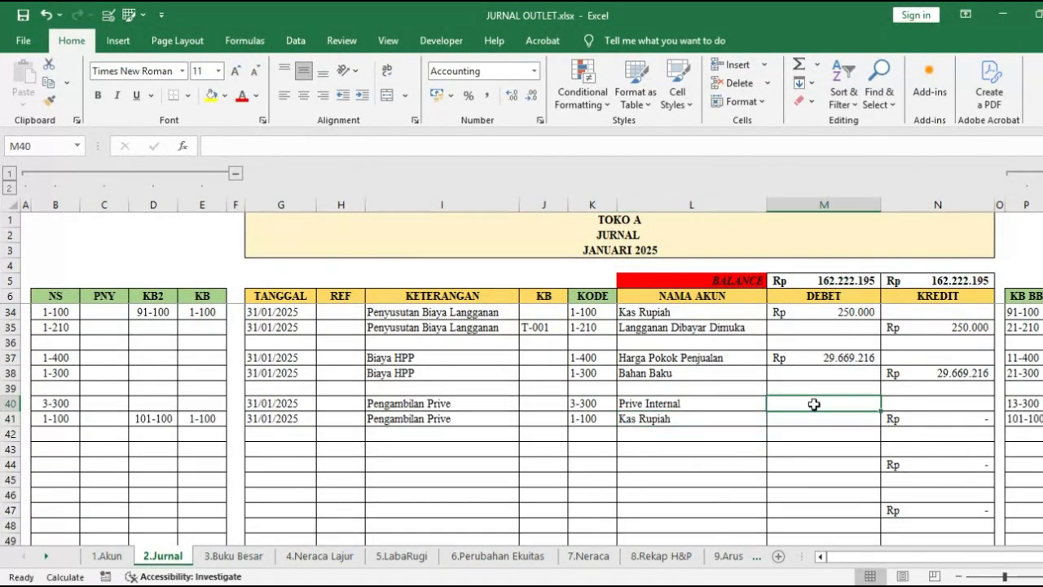
text(10000000)
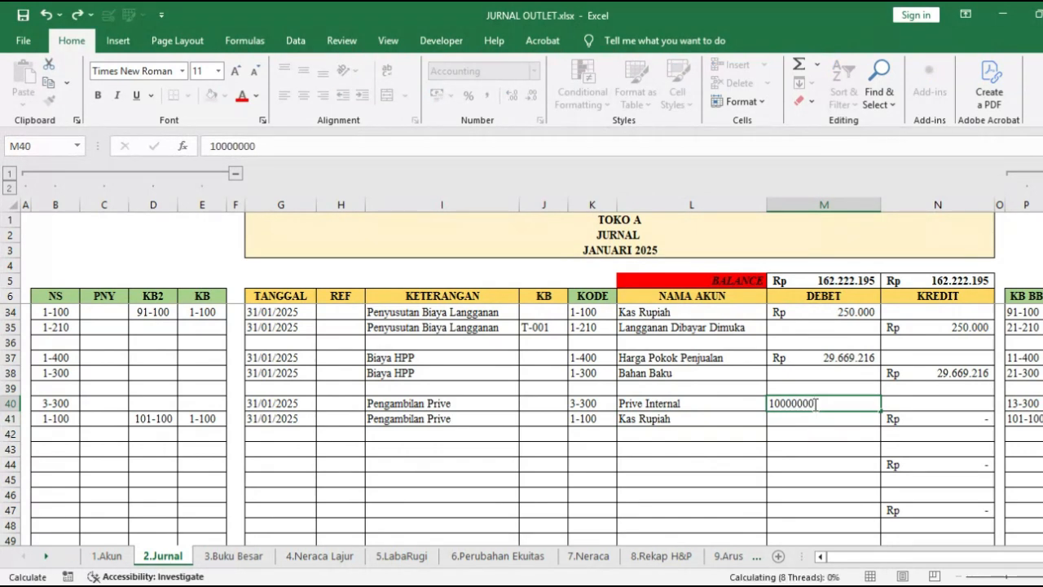
key(Return)
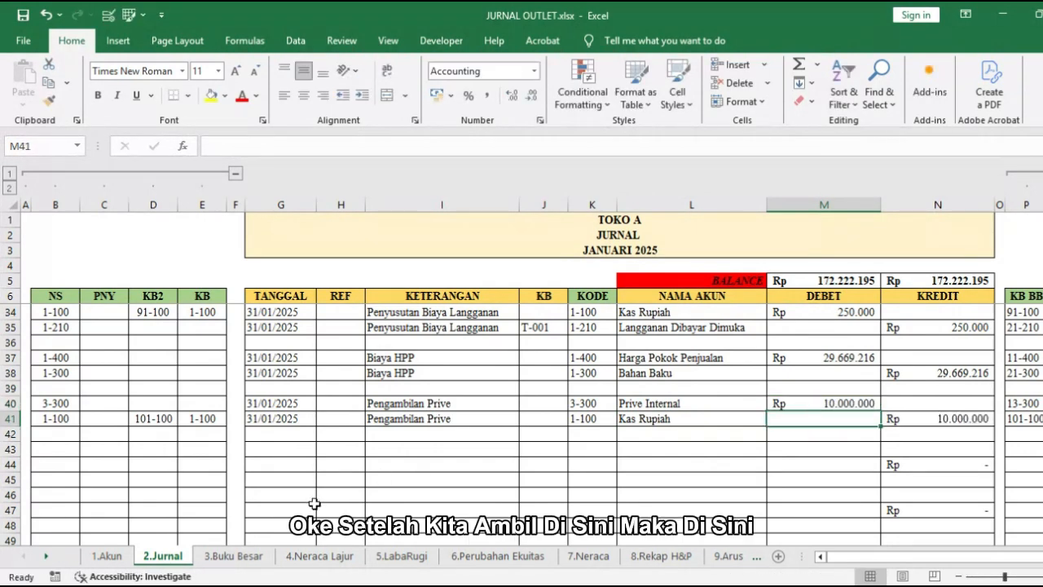
Step: Review the Kas Rupiah ledger in Buku Besar and display the Prive Internal account to check its entries
click(234, 558)
scroll(400, 457, up, 2)
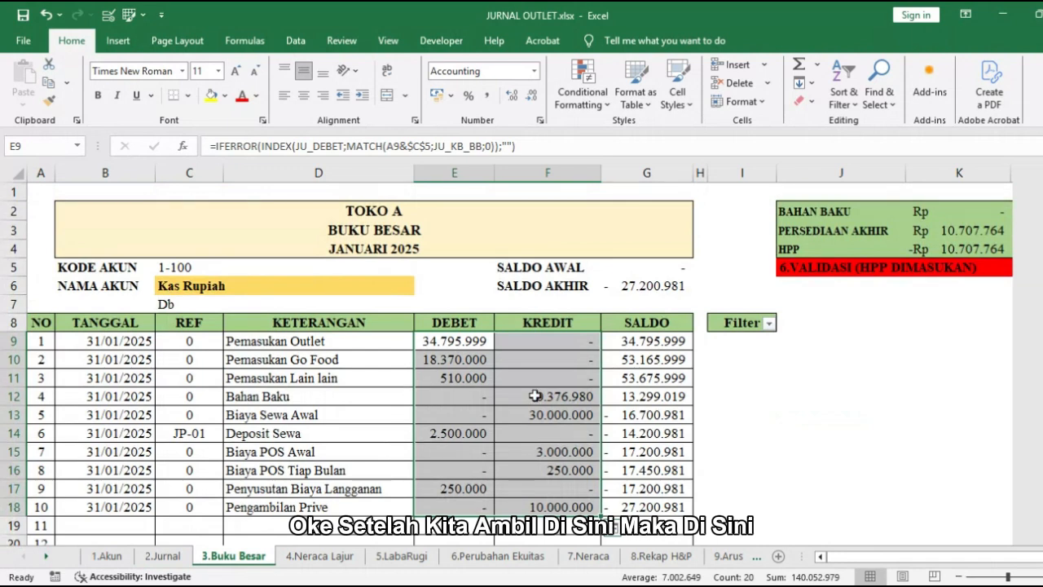
click(408, 298)
click(407, 283)
click(421, 287)
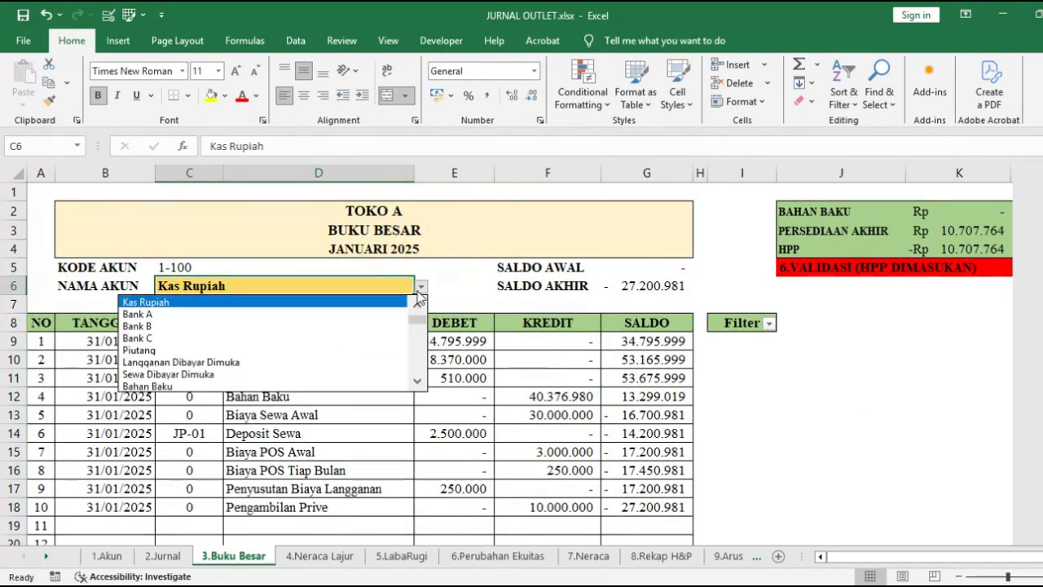
scroll(265, 343, down, 6)
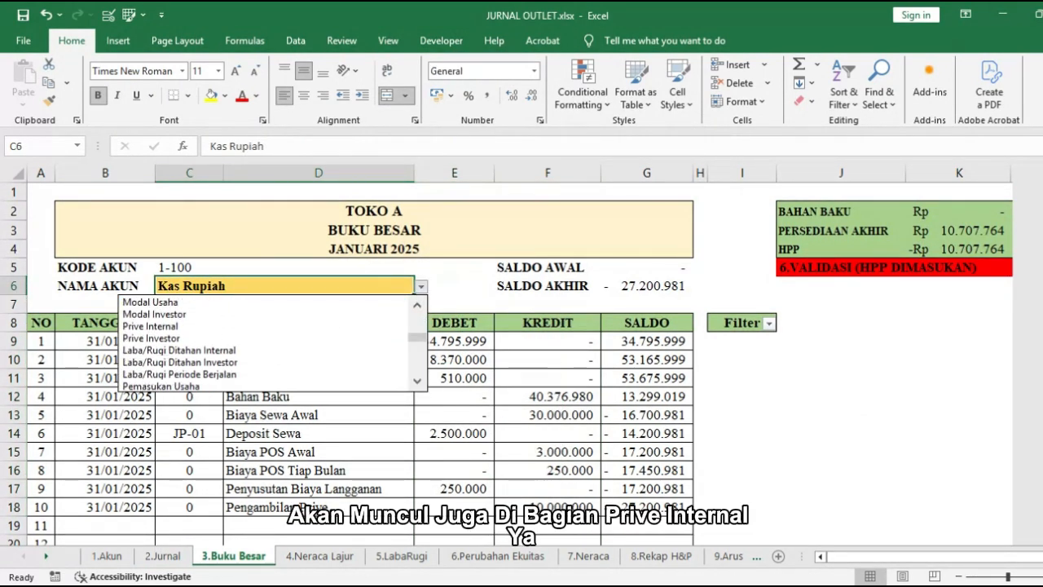
click(150, 326)
click(562, 347)
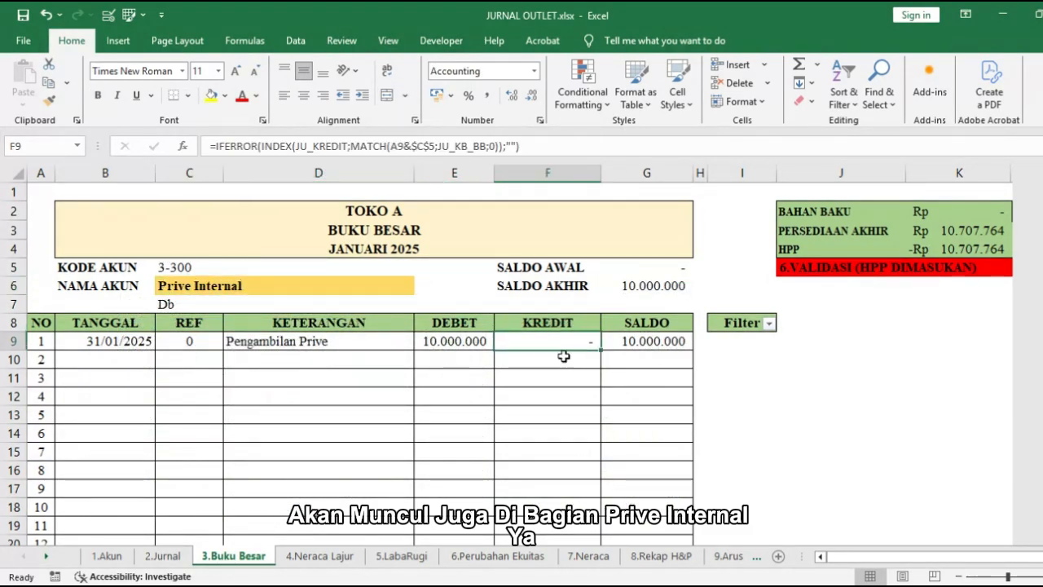
Step: Check the Neraca Lajur totals and balance rows, including the Prive Internal debit in R26 and the adjusted NERACA balance
click(336, 561)
scroll(454, 443, down, 9)
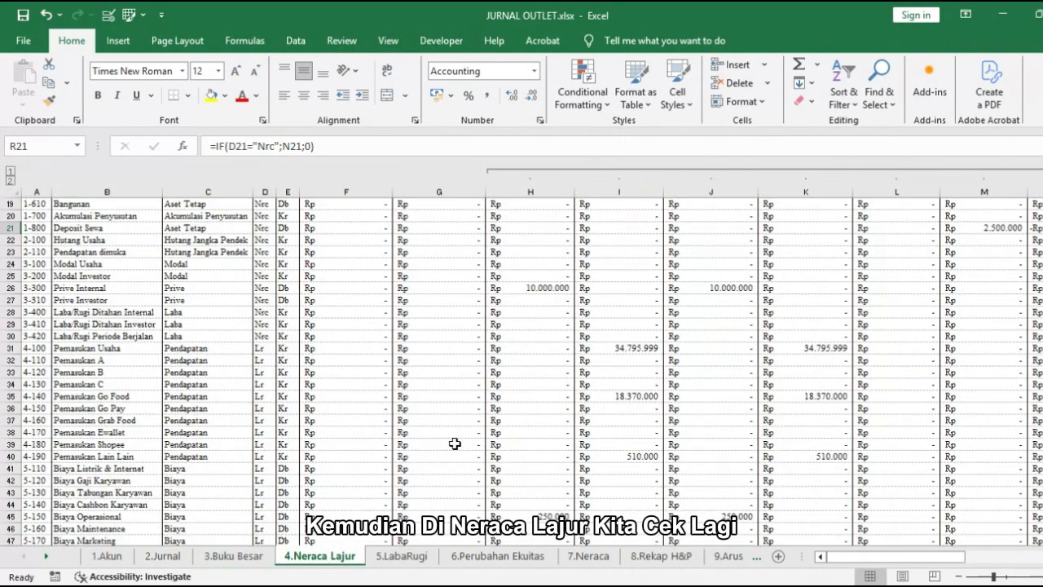
scroll(487, 436, down, 3)
drag(840, 556, 937, 541)
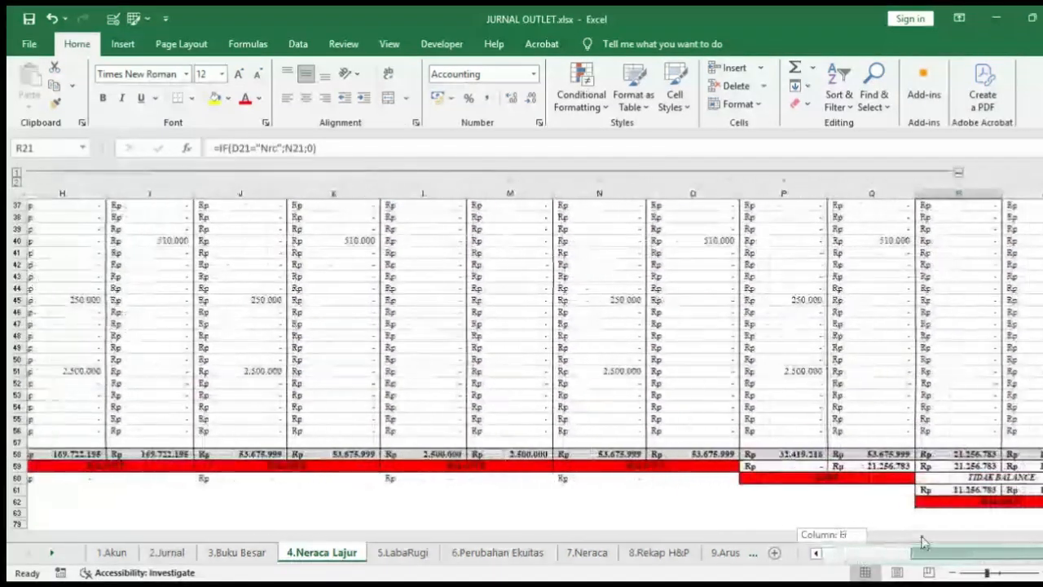
click(928, 470)
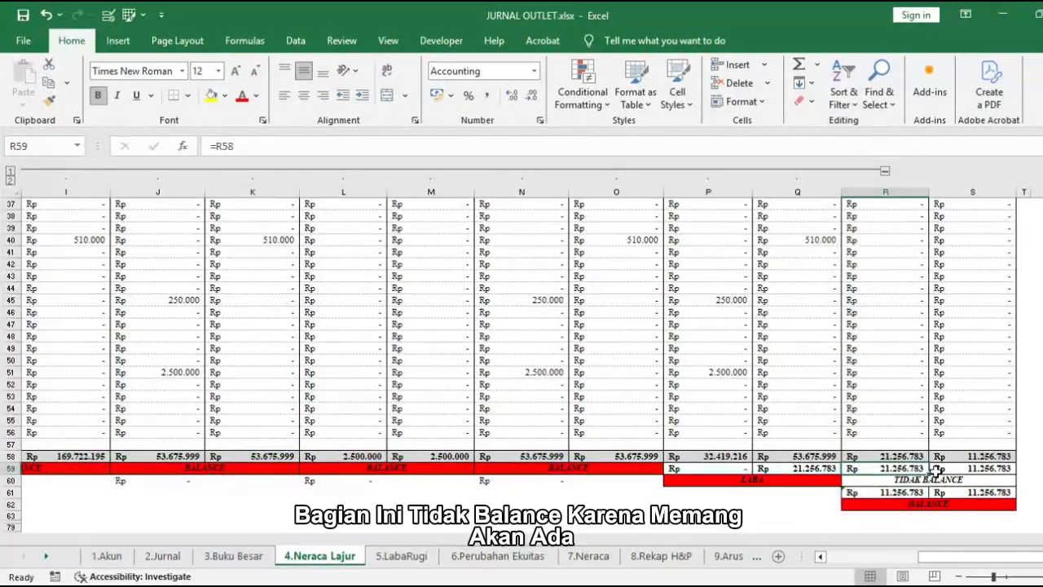
scroll(919, 470, up, 5)
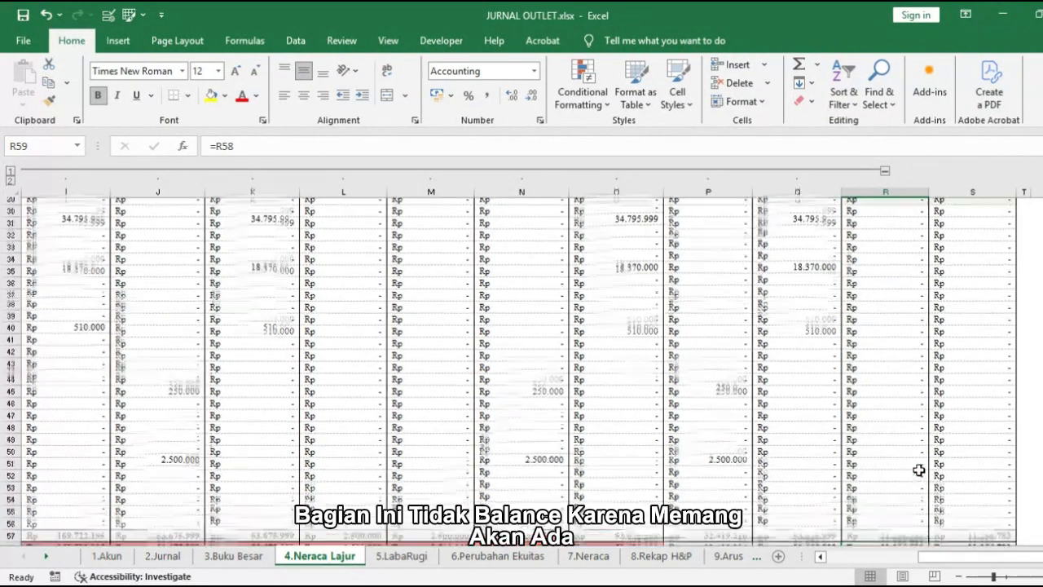
click(894, 249)
scroll(897, 293, down, 3)
scroll(900, 338, down, 4)
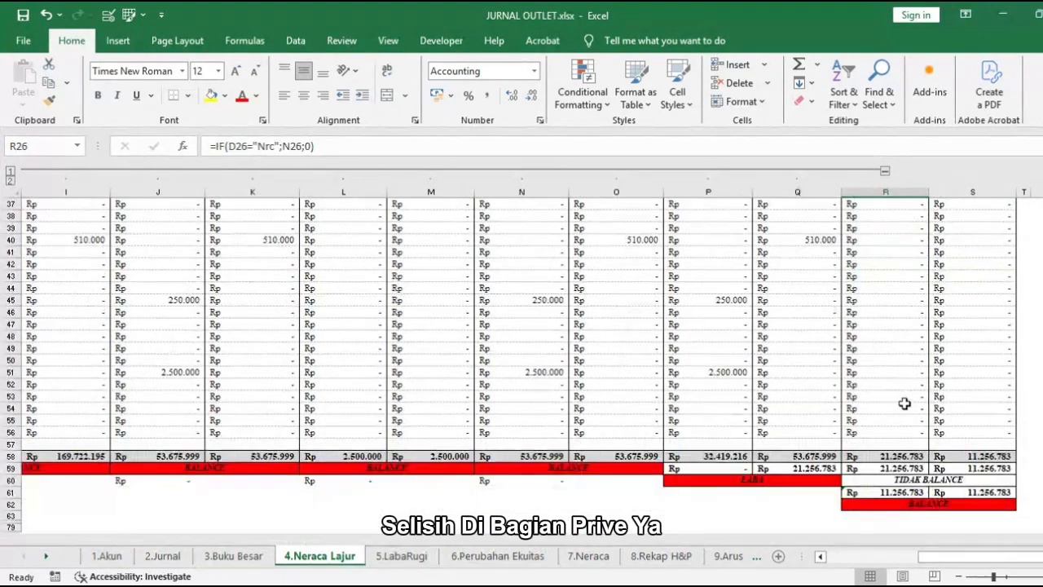
click(921, 432)
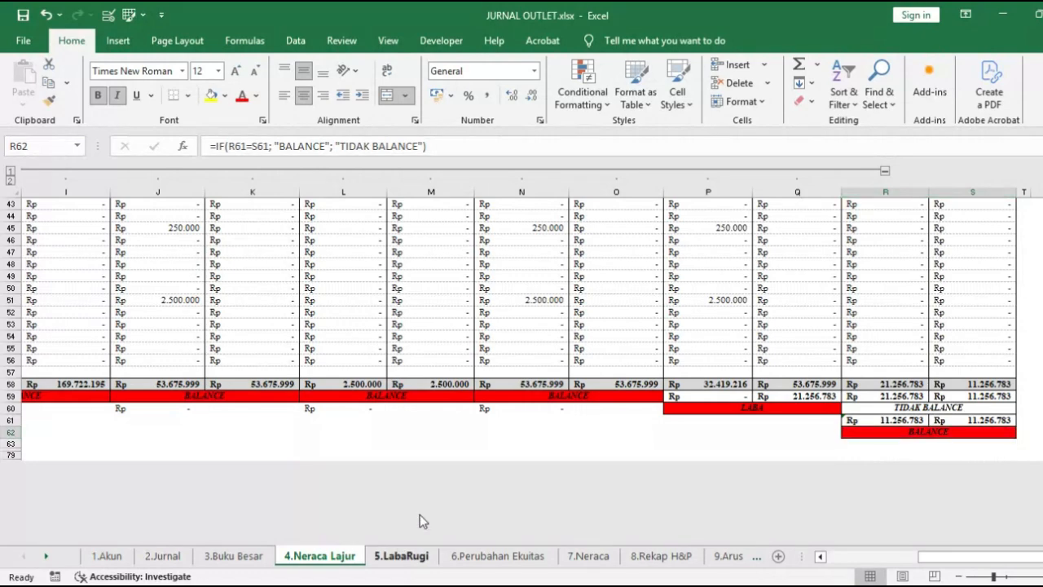
Step: Review the LabaRugi statement down to the net profit and back up to its beginning
click(400, 555)
scroll(492, 426, down, 4)
click(493, 421)
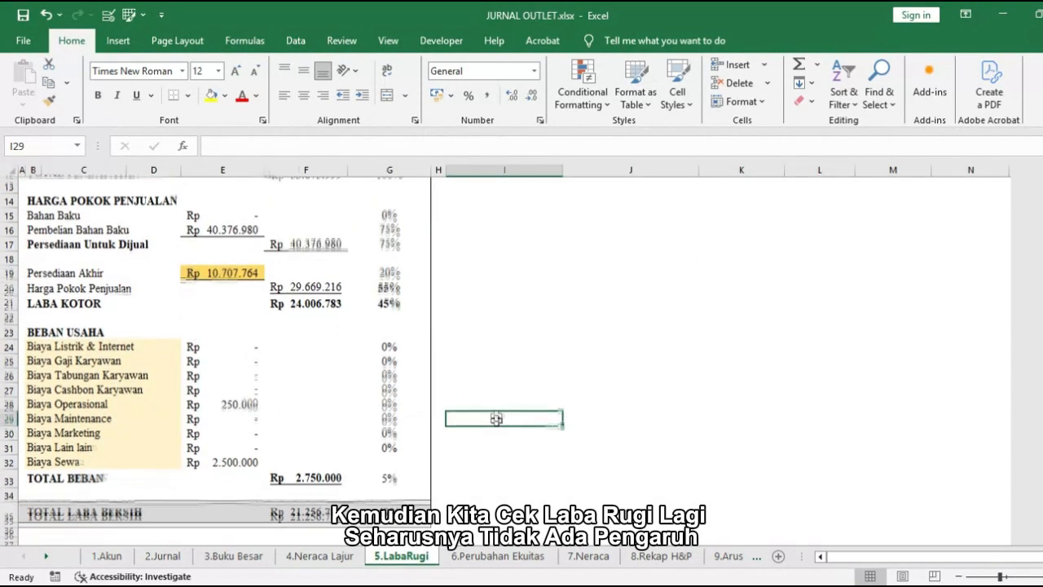
scroll(495, 420, up, 4)
Step: Check Prive Internal in C20, the closing capital in E28 and the validation table on the Perubahan Ekuitas sheet
click(498, 556)
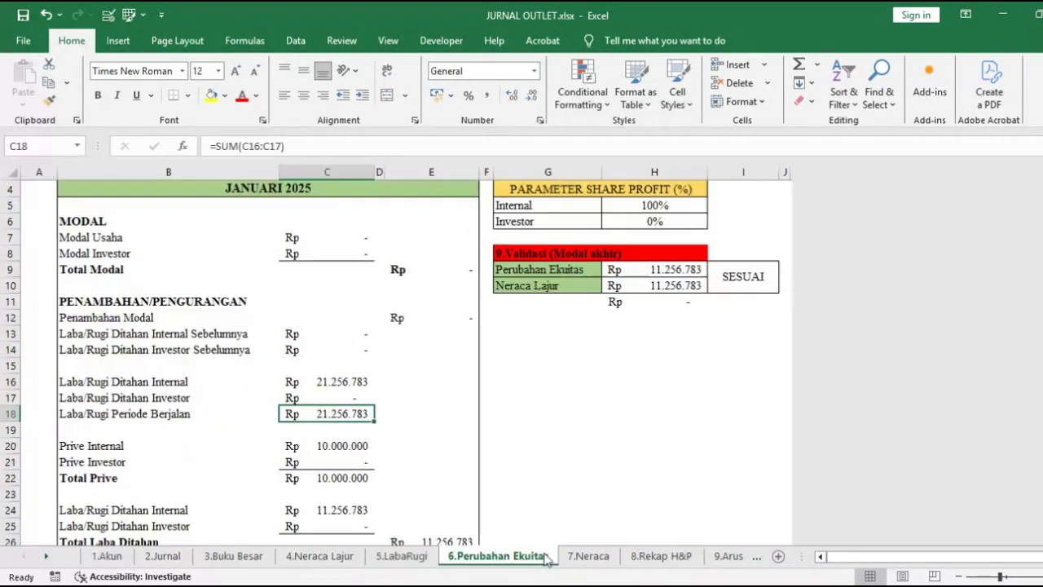
scroll(462, 427, down, 3)
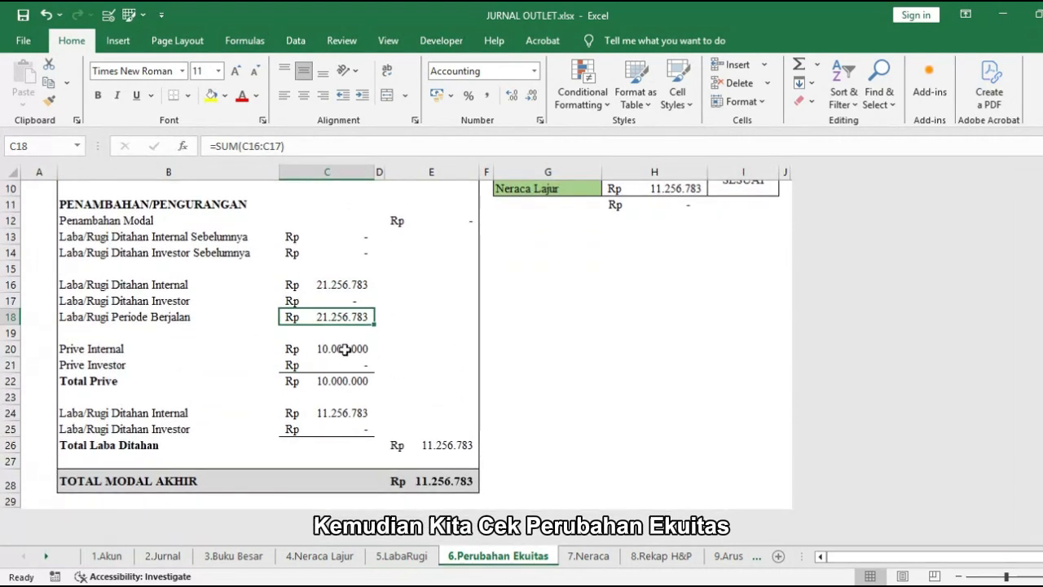
click(345, 349)
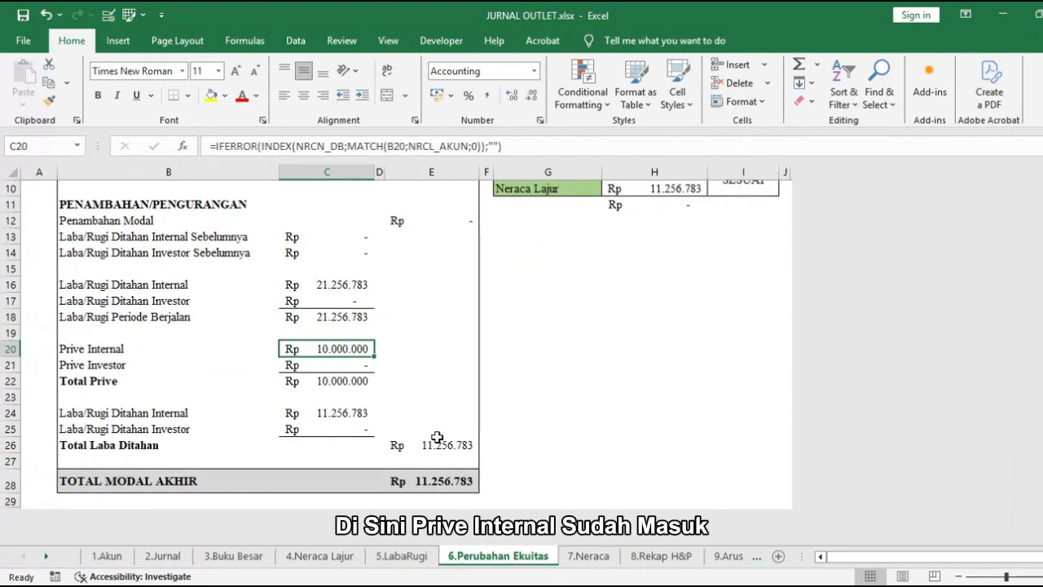
click(472, 483)
scroll(571, 481, up, 3)
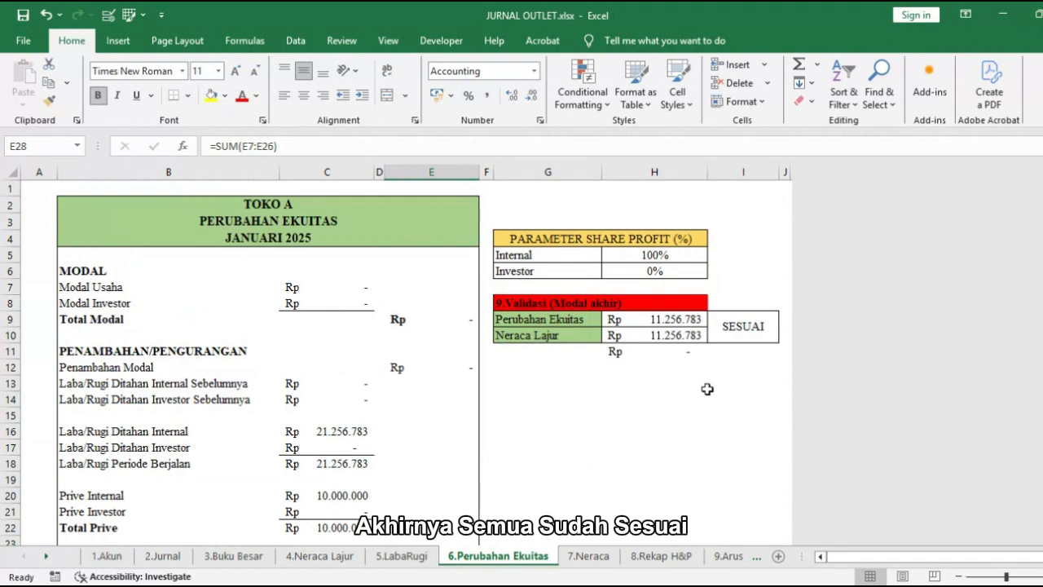
Step: Review the Neraca sheet's assets and liabilities totals and its validation result in row 24
click(587, 555)
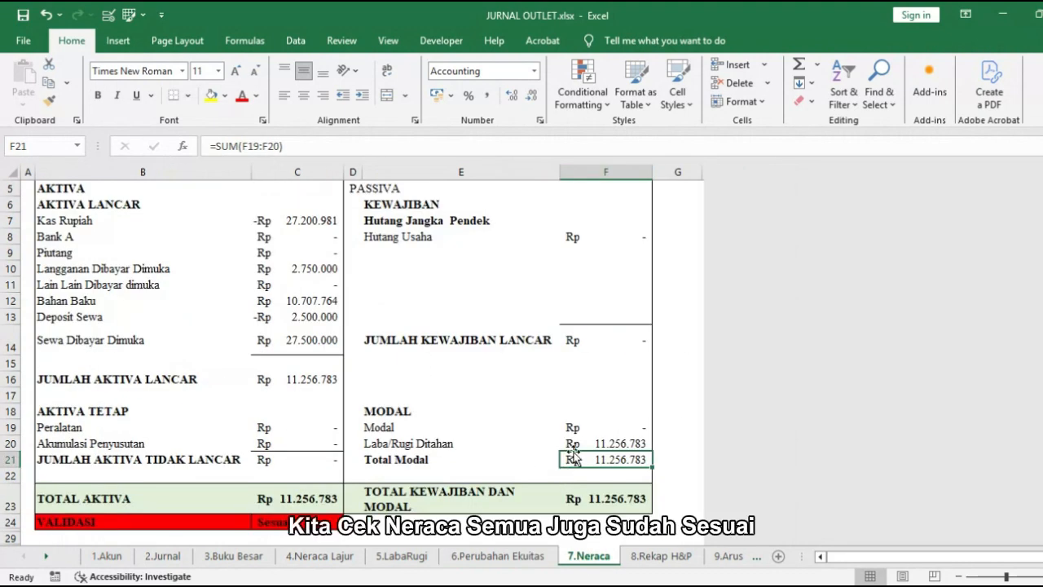
scroll(603, 505, up, 2)
scroll(574, 447, down, 2)
scroll(574, 448, down, 1)
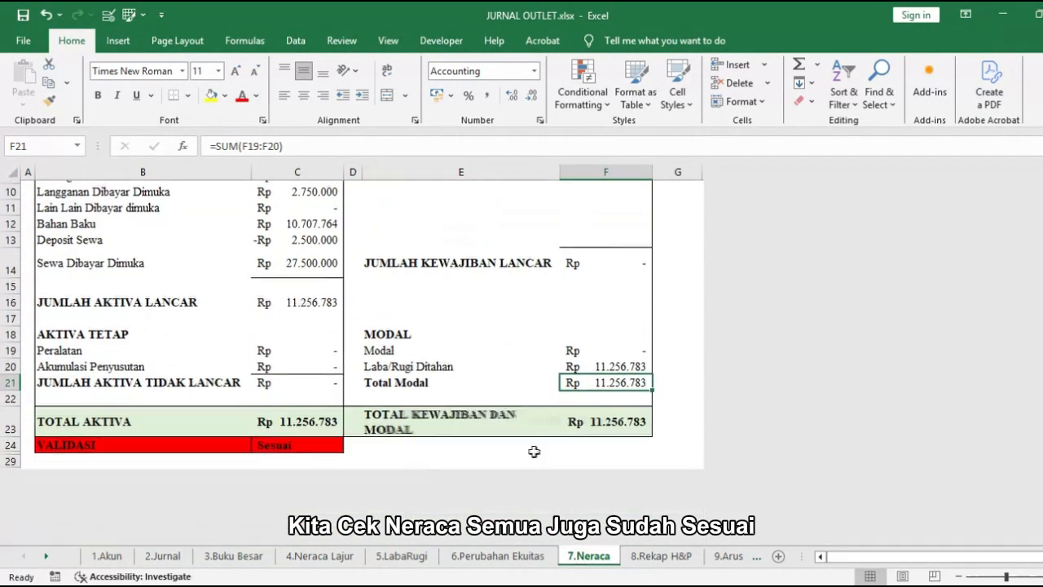
click(277, 441)
Step: Check the validation results on the Rekap H&P sheet and the Langganan Dibayar Dimuka recap beneath them
click(681, 555)
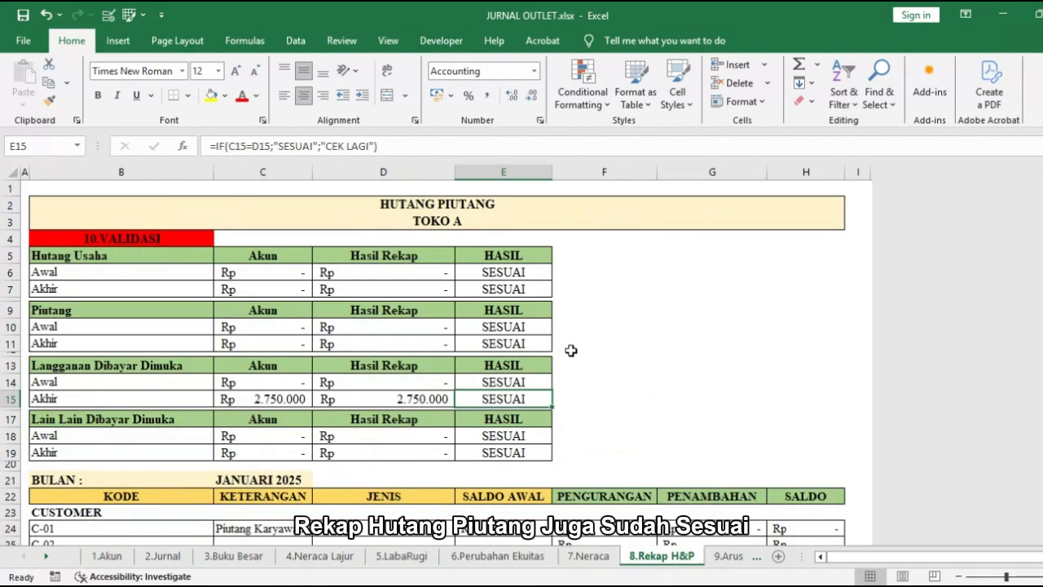
drag(522, 272, 513, 441)
click(439, 400)
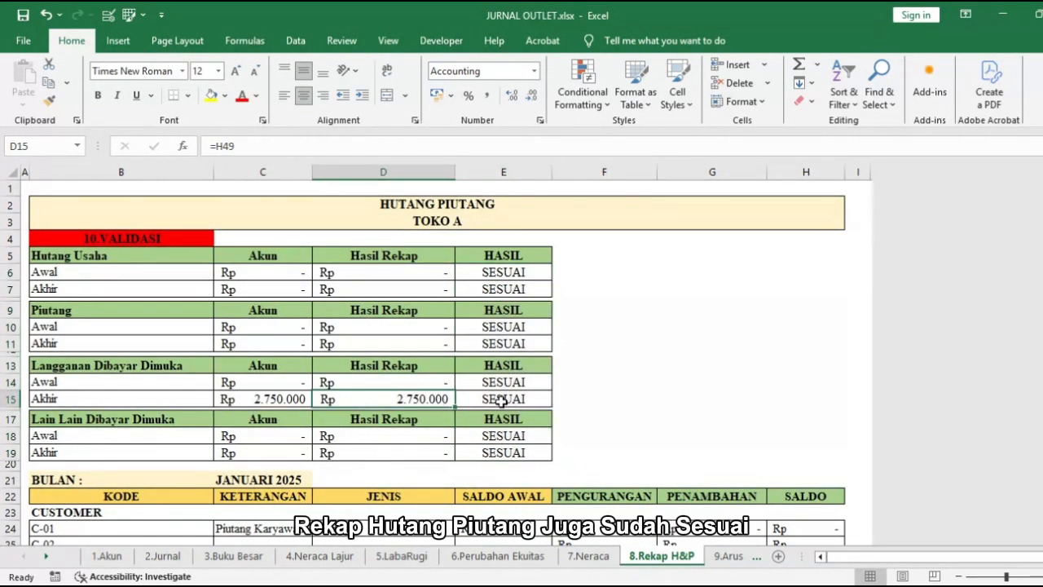
scroll(574, 405, down, 1)
scroll(771, 403, down, 10)
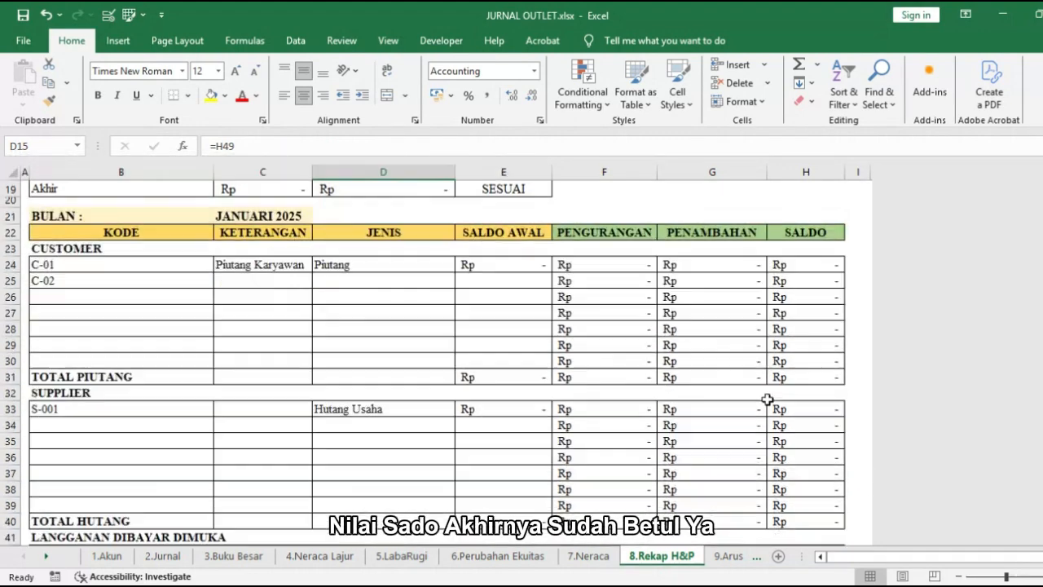
Step: Compare the cash flow and Neraca Lajur figures in the Arus Kas sheet's validation table
click(728, 556)
drag(326, 209, 326, 221)
click(551, 314)
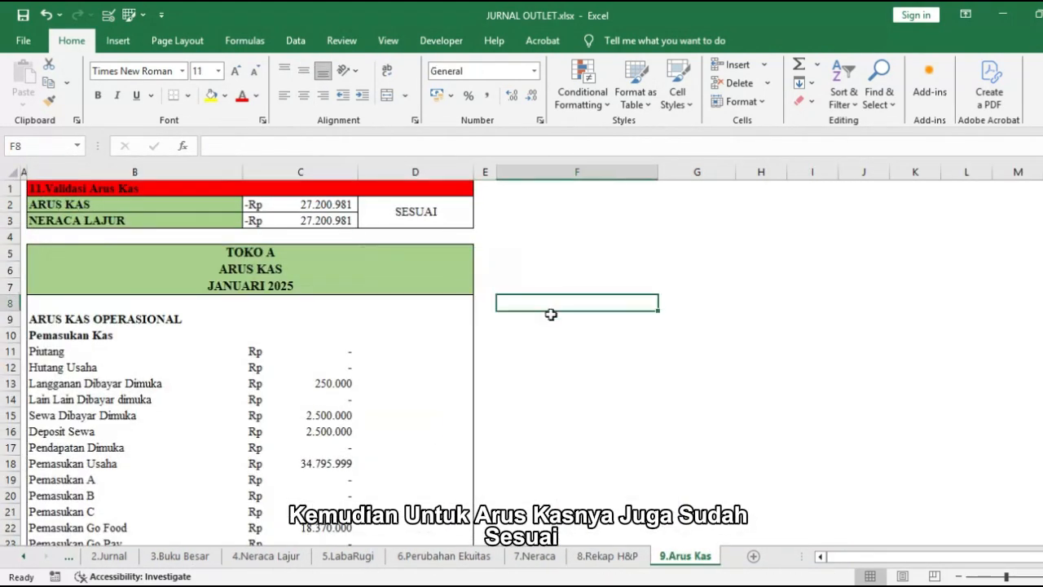
Step: Copy the Neraca debit and credit balances in R8:S28 on the Neraca Lajur sheet
click(293, 562)
scroll(652, 448, up, 12)
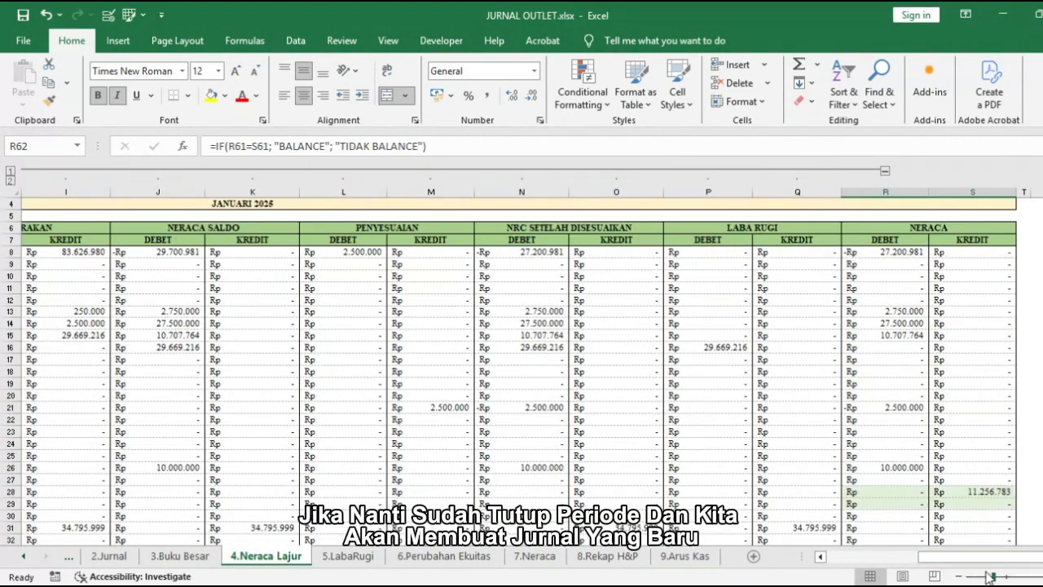
drag(983, 557, 826, 560)
scroll(652, 465, up, 1)
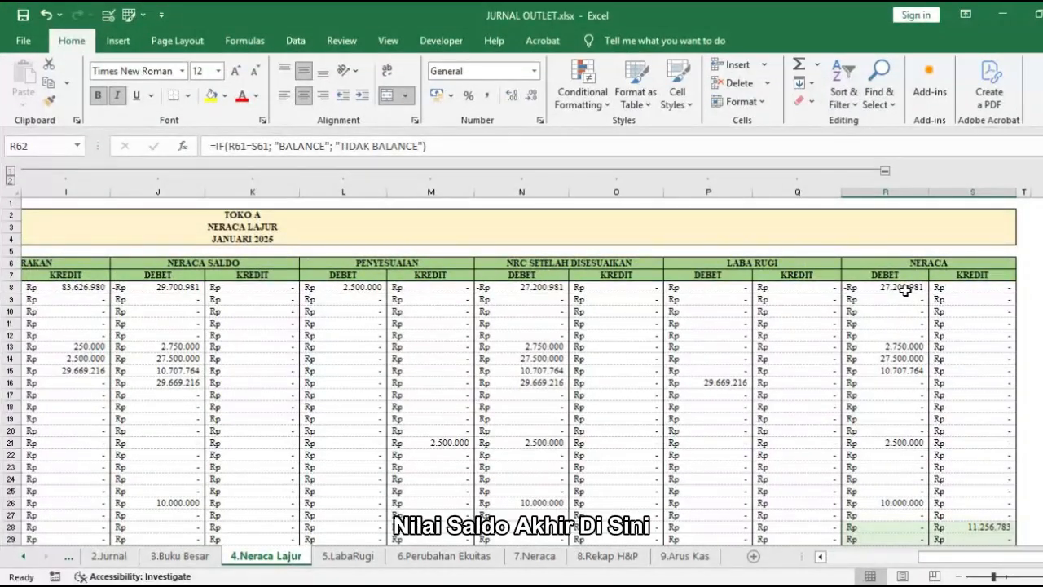
drag(906, 291, 964, 519)
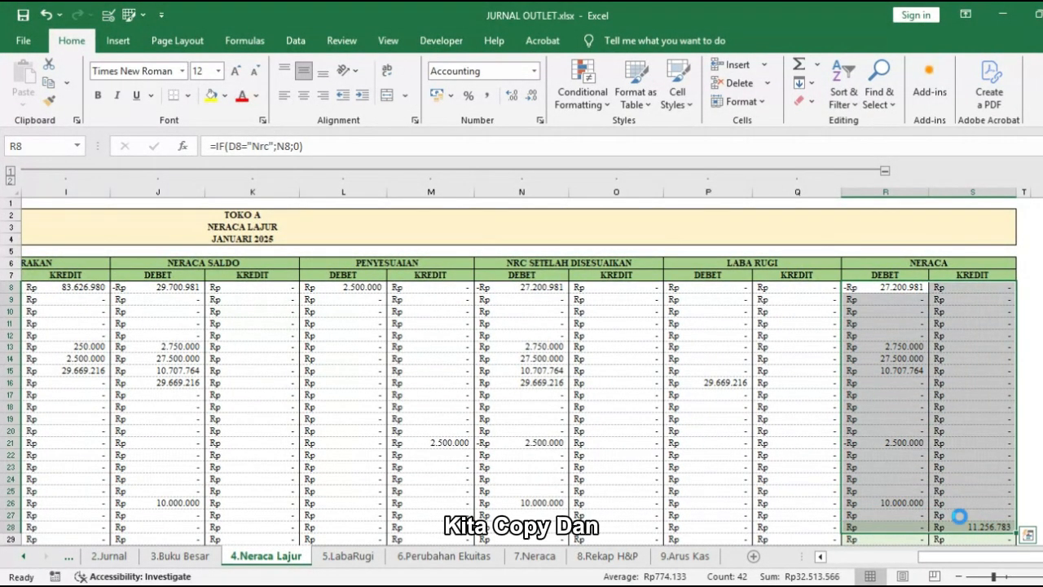
key(ctrl+c)
Step: Paste the copied balances as values into the Saldo Awal columns of the Akun sheet, starting at D6
click(70, 558)
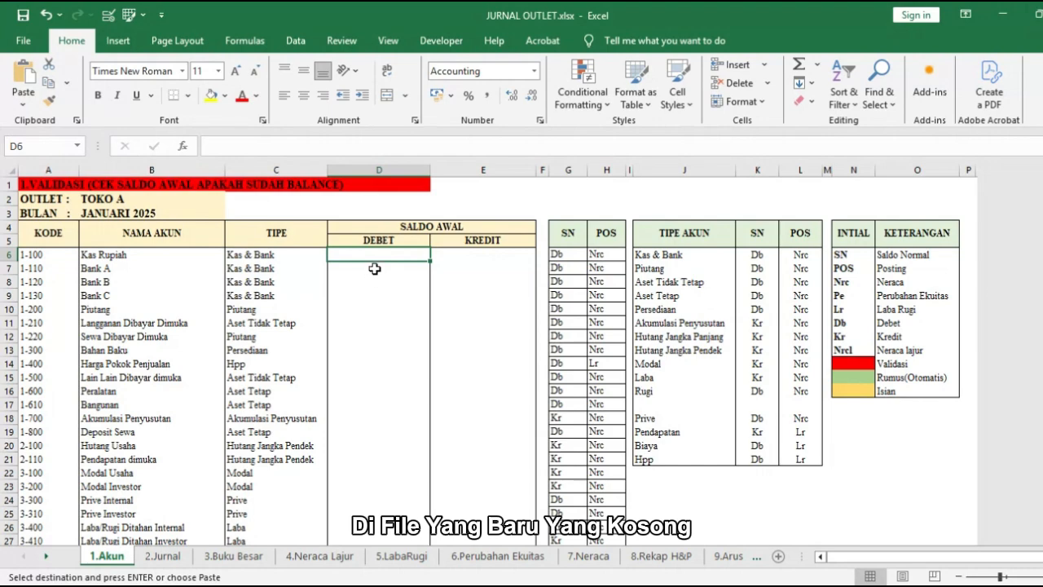
right_click(377, 251)
click(441, 290)
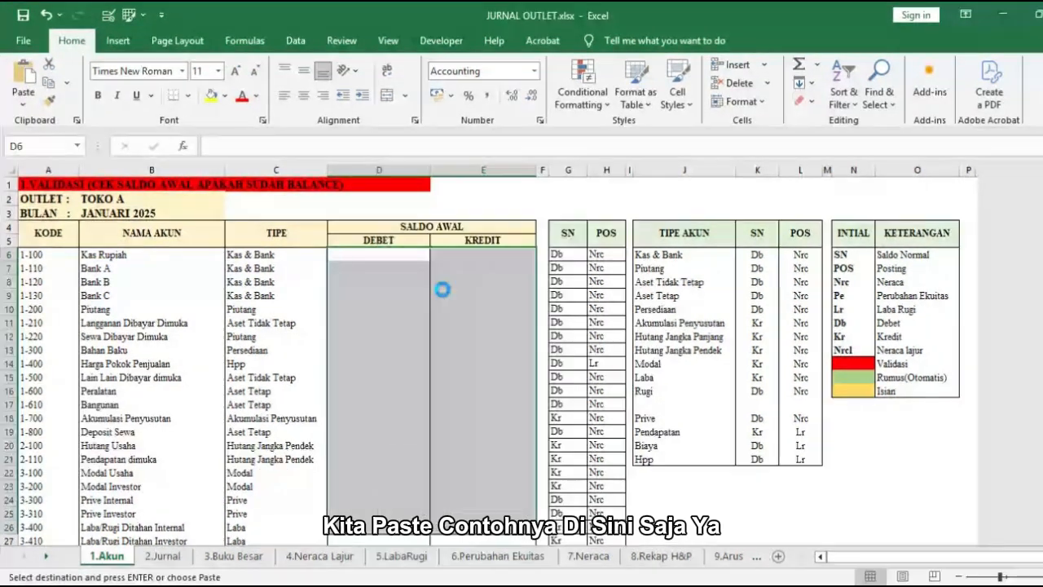
click(408, 294)
Step: Clear the Prive Internal opening balance in D24 and the zero debit entries across D20:D26
scroll(445, 393, down, 1)
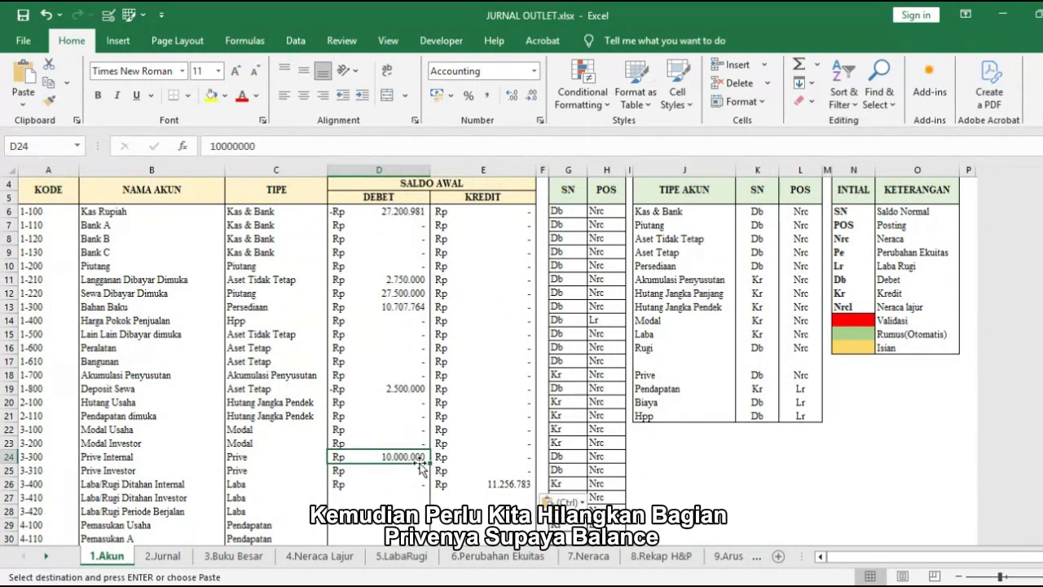
key(Delete)
drag(422, 407, 422, 485)
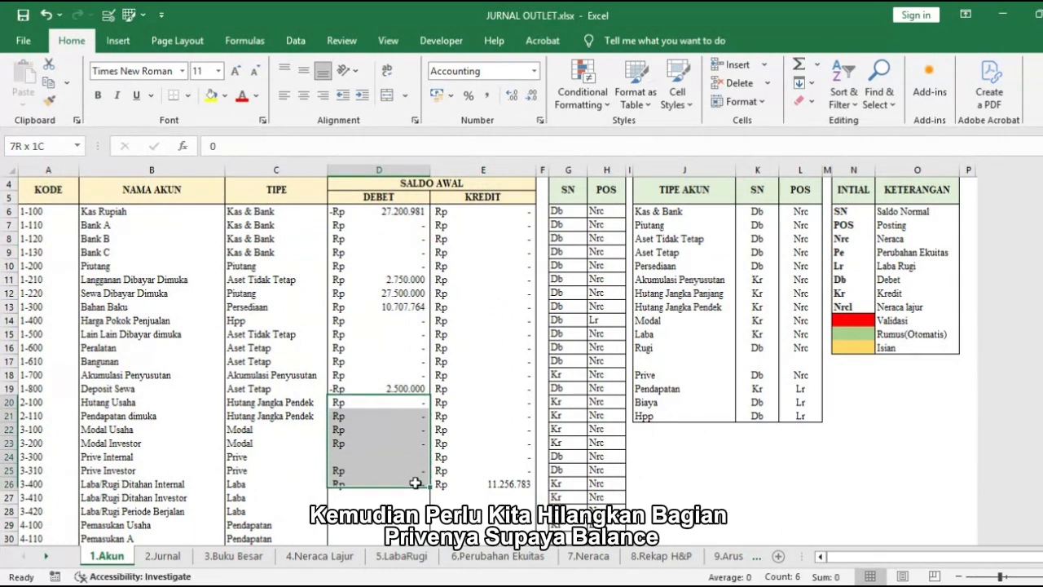
key(Delete)
Step: Clear the zero entries in the Saldo Awal credit cells E6:E25 and debit cells D14:D18 and D7:D10
drag(489, 212, 504, 471)
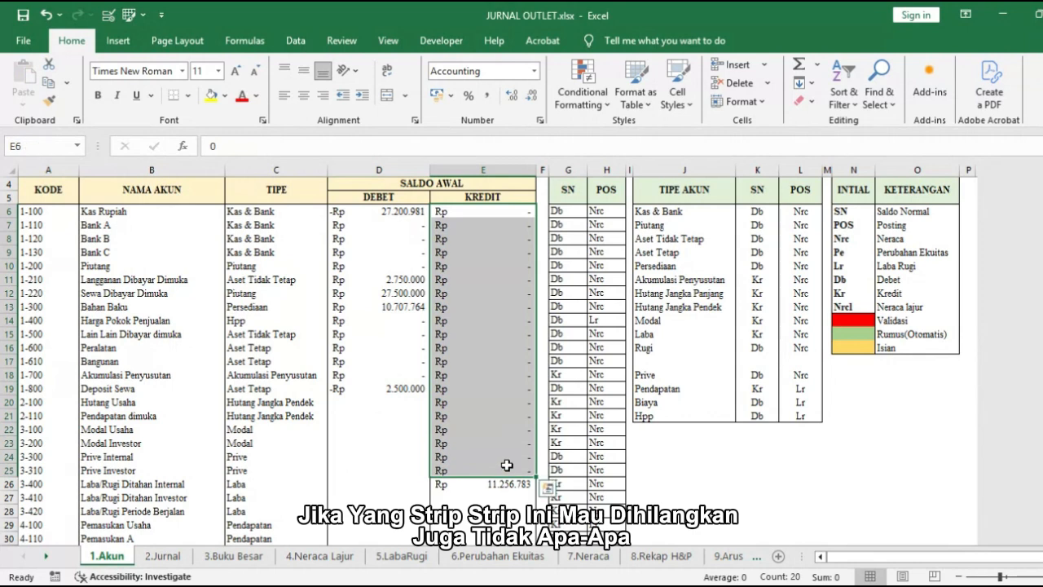
key(Delete)
drag(412, 321, 413, 373)
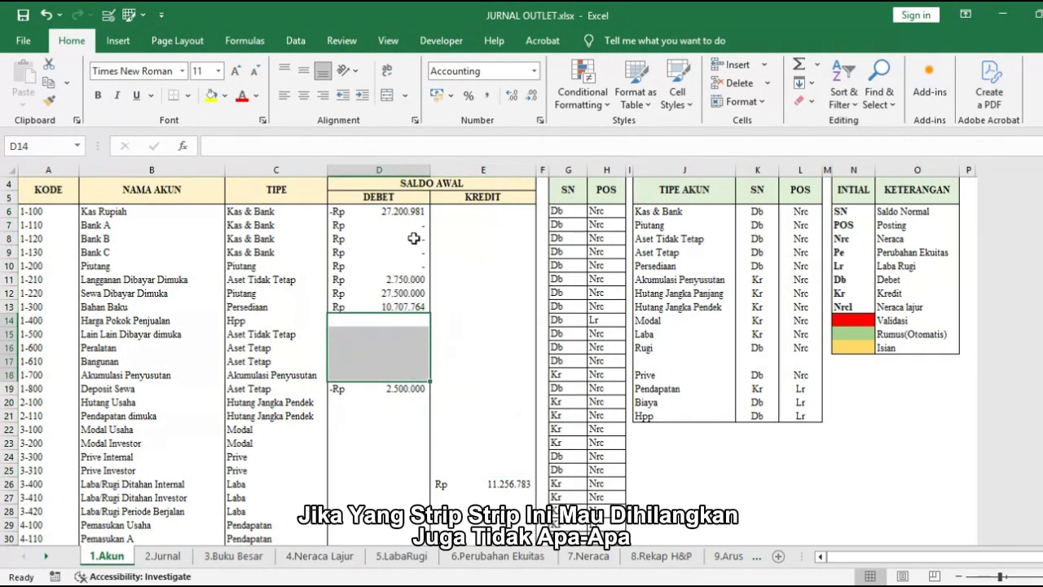
drag(413, 266, 413, 225)
key(Delete)
click(461, 282)
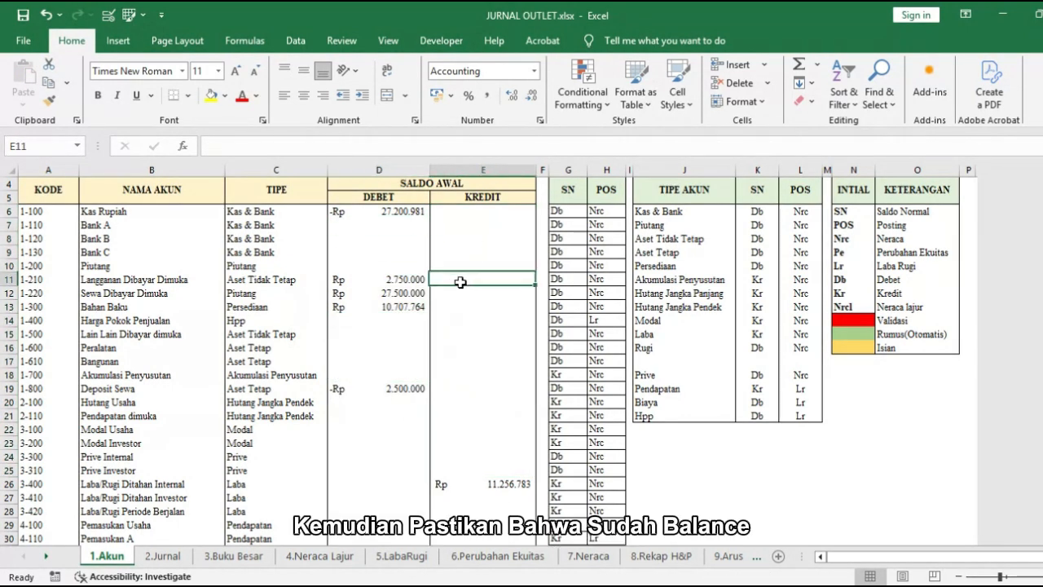
Step: Check that the opening debit and credit totals in the BALANCE row, D56 and E56, match
scroll(460, 283, down, 11)
click(384, 399)
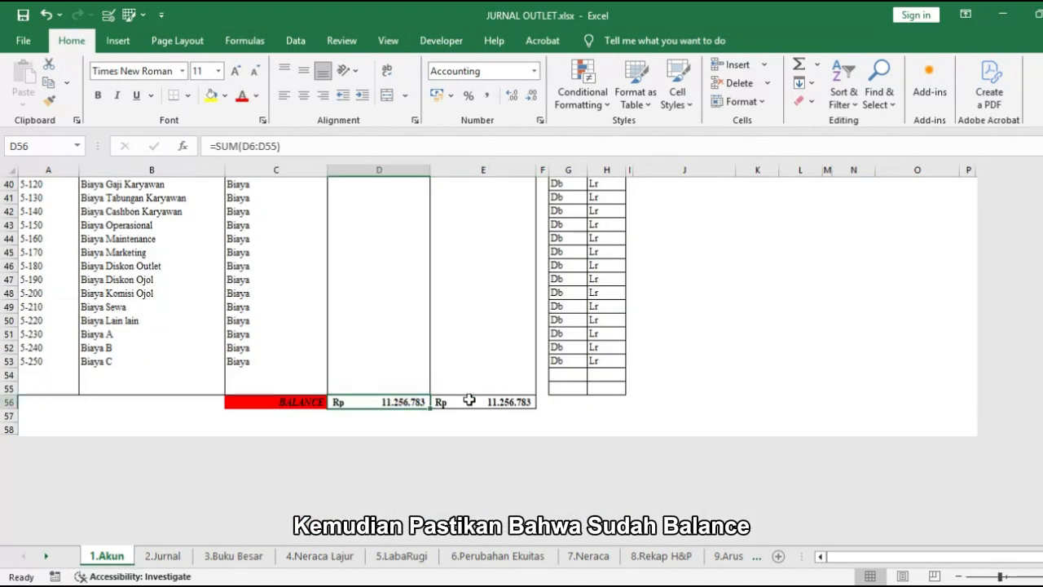
click(470, 400)
scroll(472, 391, up, 13)
click(473, 379)
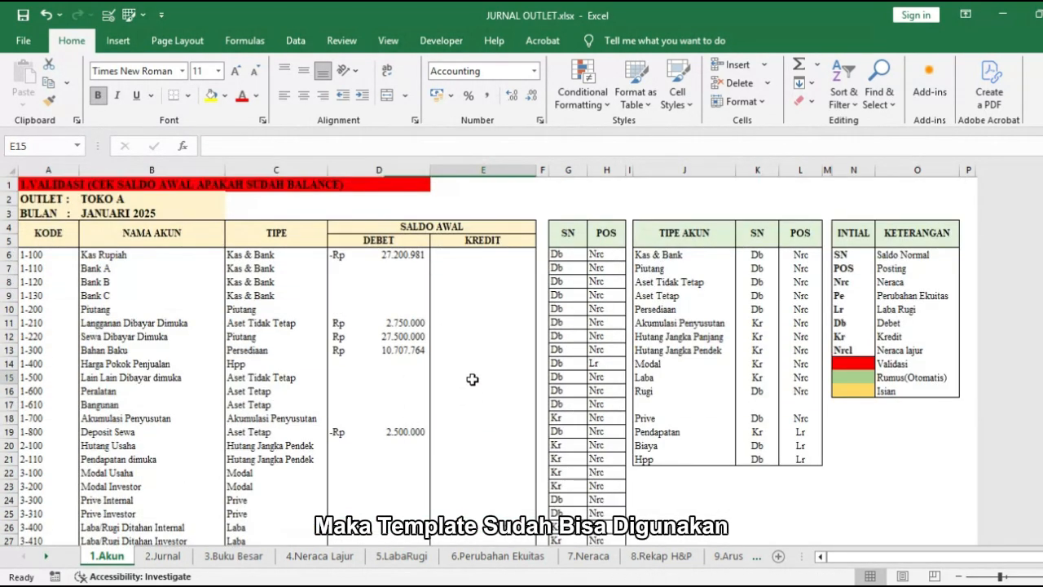